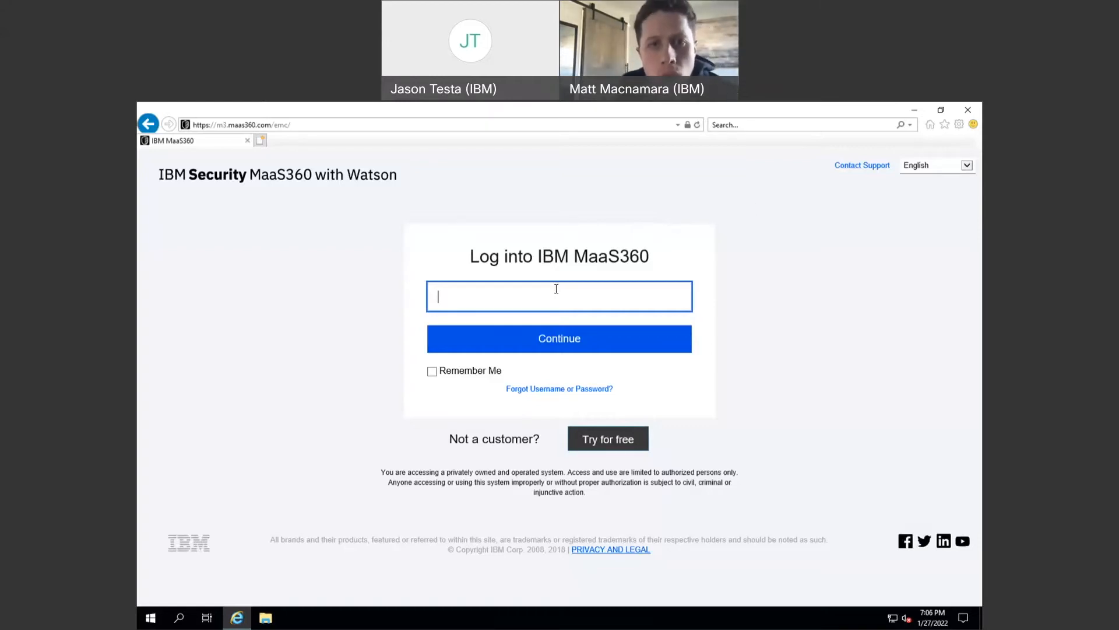
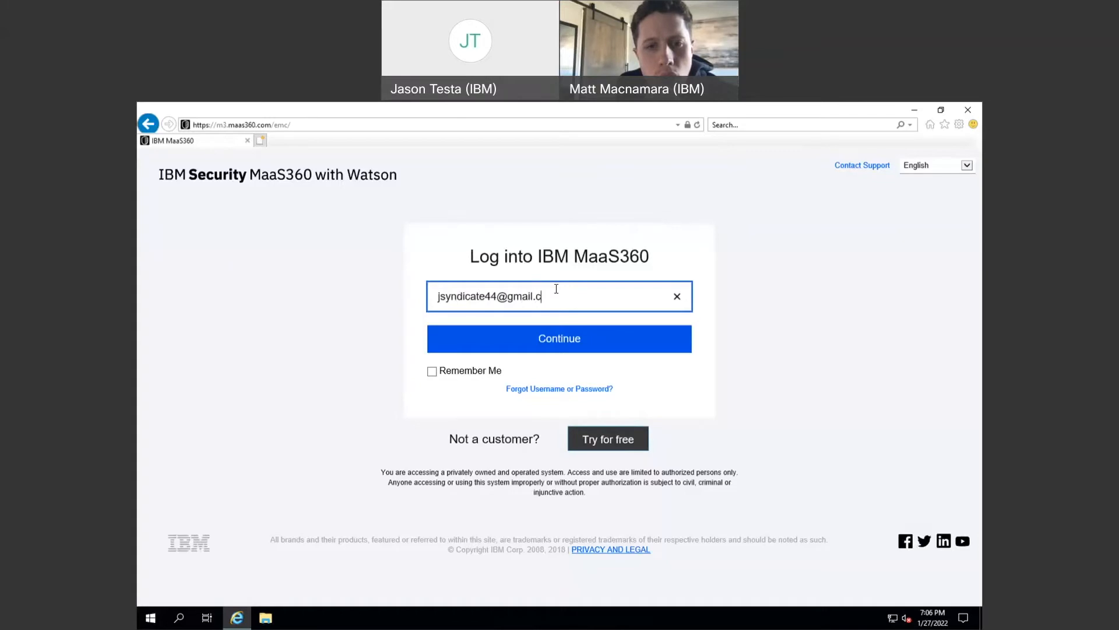
# - Enter the administrator's Gmail address as the username and continue
pyautogui.click(560, 347)
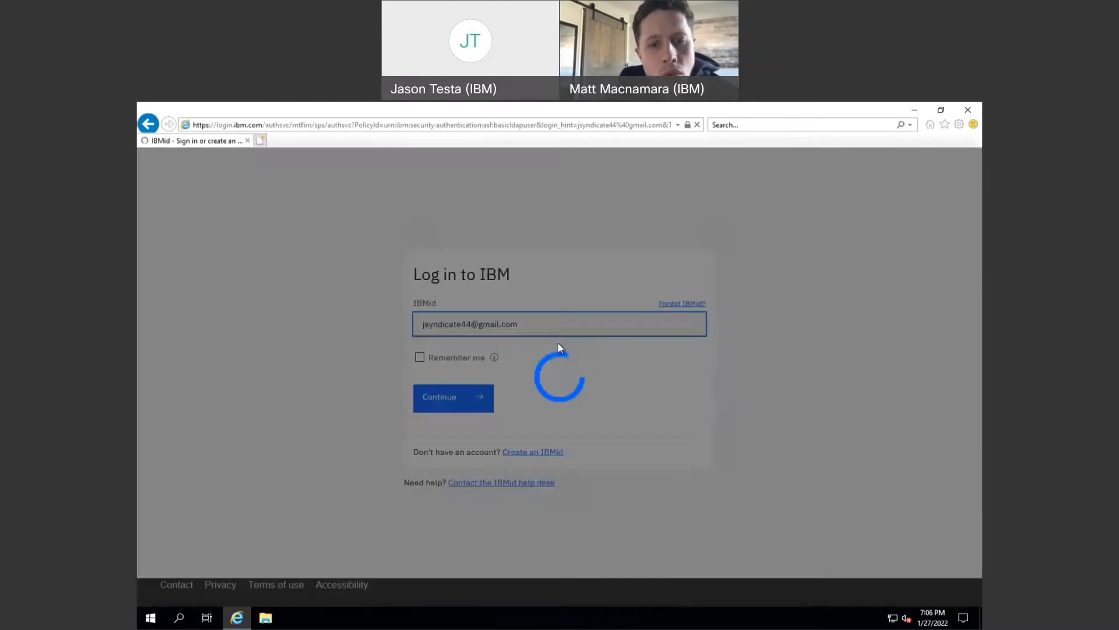
# - Enter the IBMid account password and log in to the dashboard
pyautogui.write('•••••')
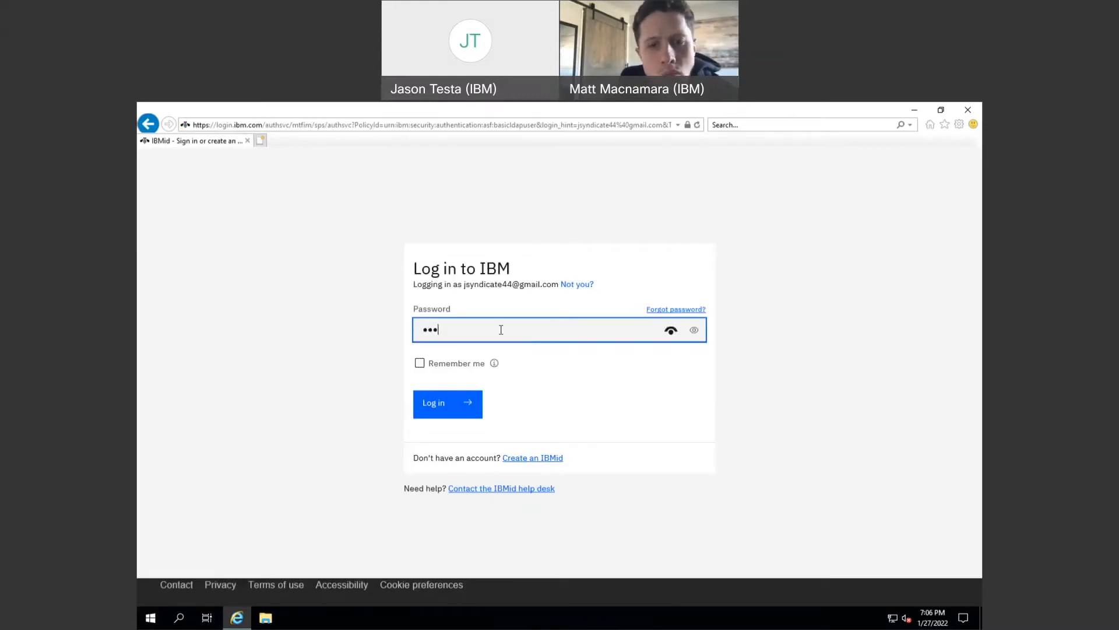
pyautogui.press('BackSpace')
pyautogui.press('BackSpace')
pyautogui.press('BackSpace')
pyautogui.press('BackSpace')
pyautogui.press('BackSpace')
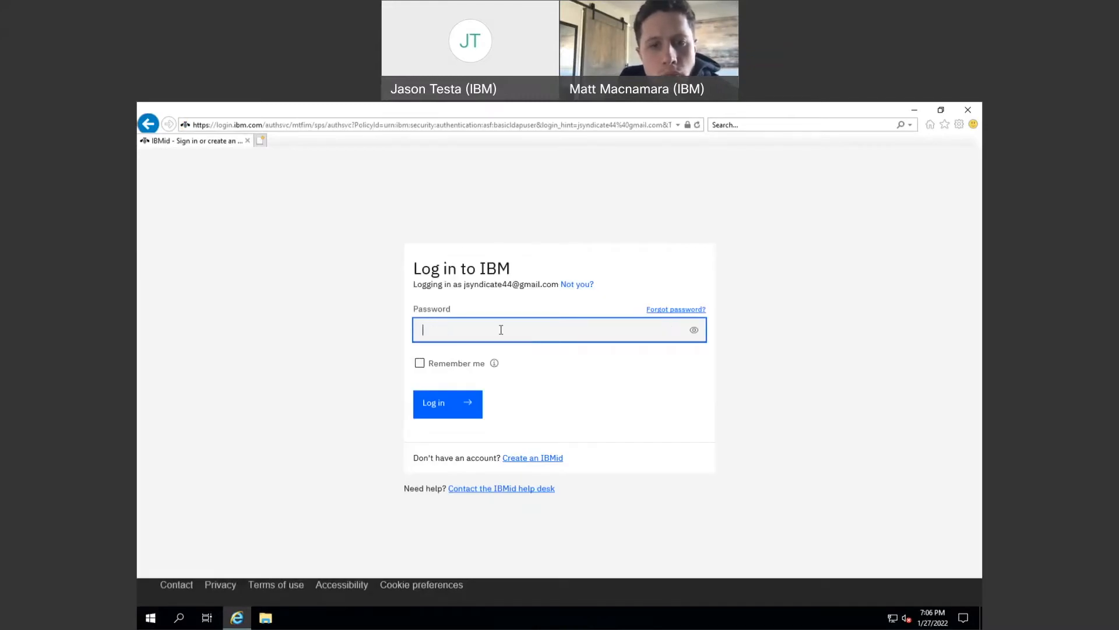
pyautogui.write('••••••••••••••')
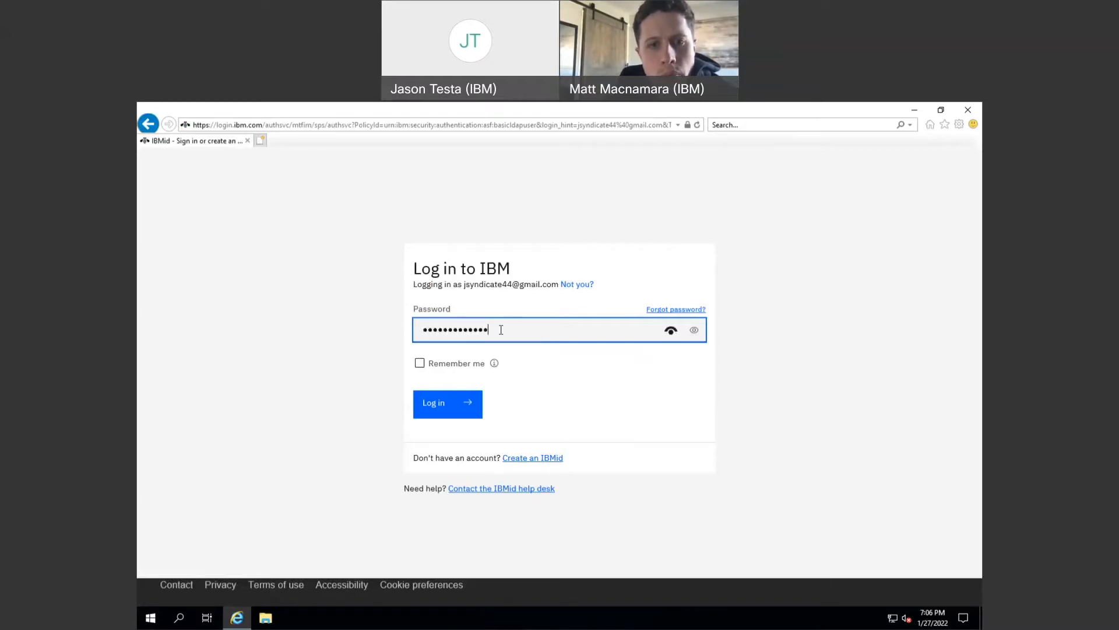
pyautogui.press('Return')
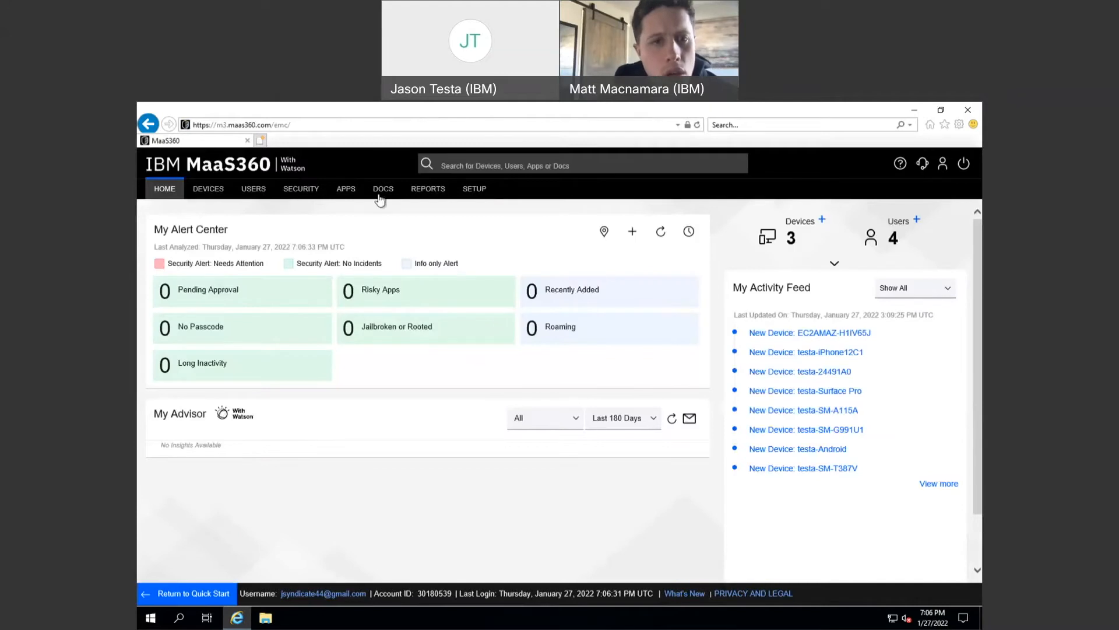
# - View the User Directory, then open the Directory and Authentication settings under SETUP
pyautogui.moveTo(254, 188)
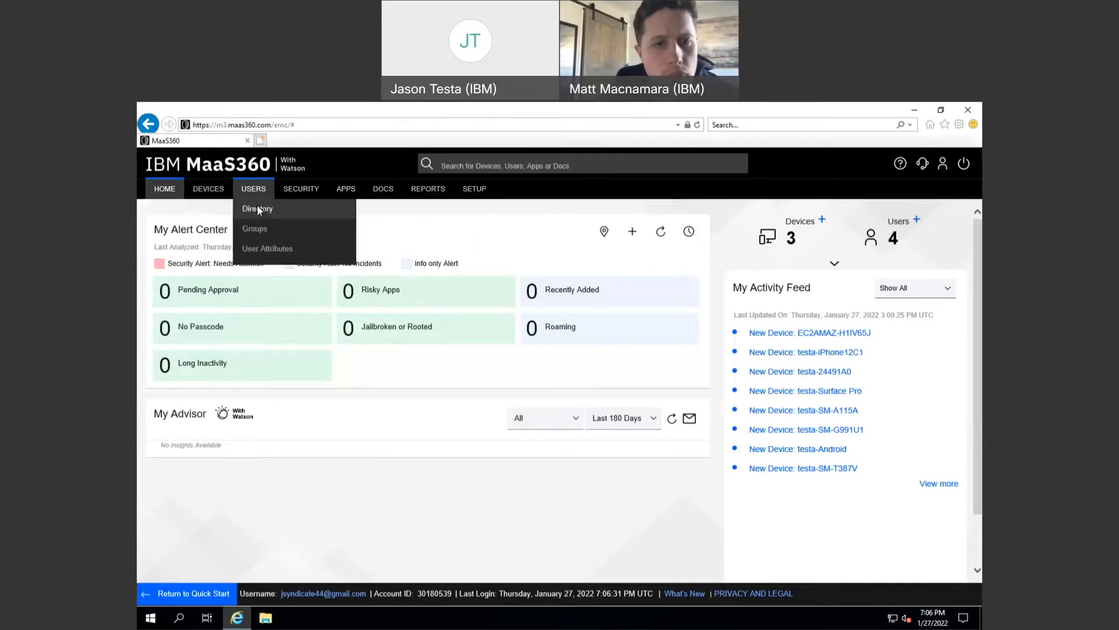
pyautogui.click(258, 208)
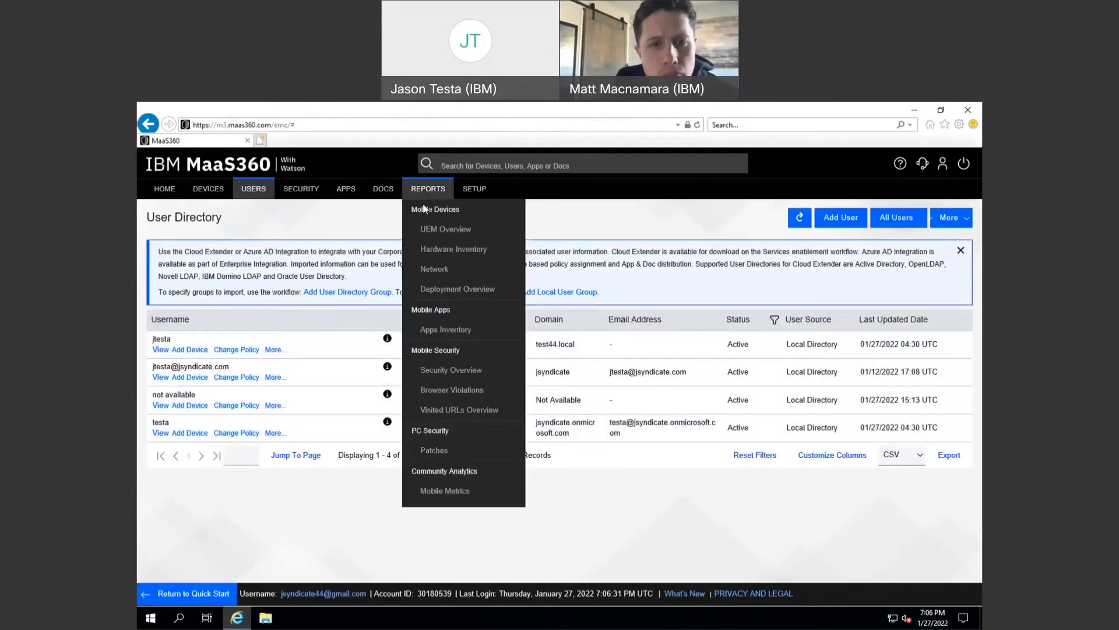
pyautogui.moveTo(475, 196)
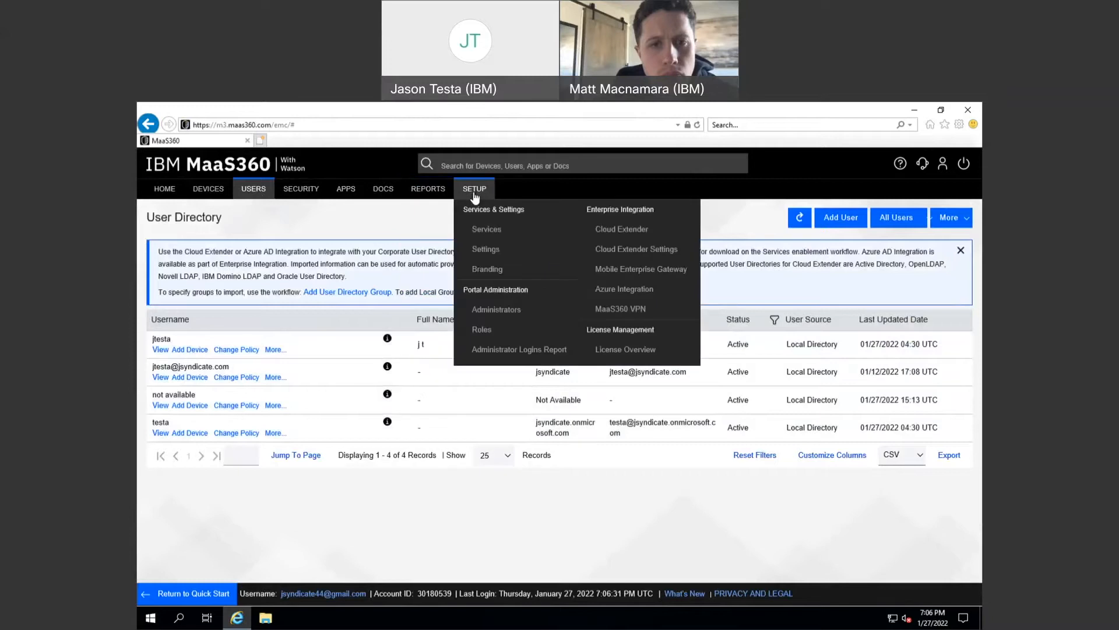
pyautogui.click(482, 249)
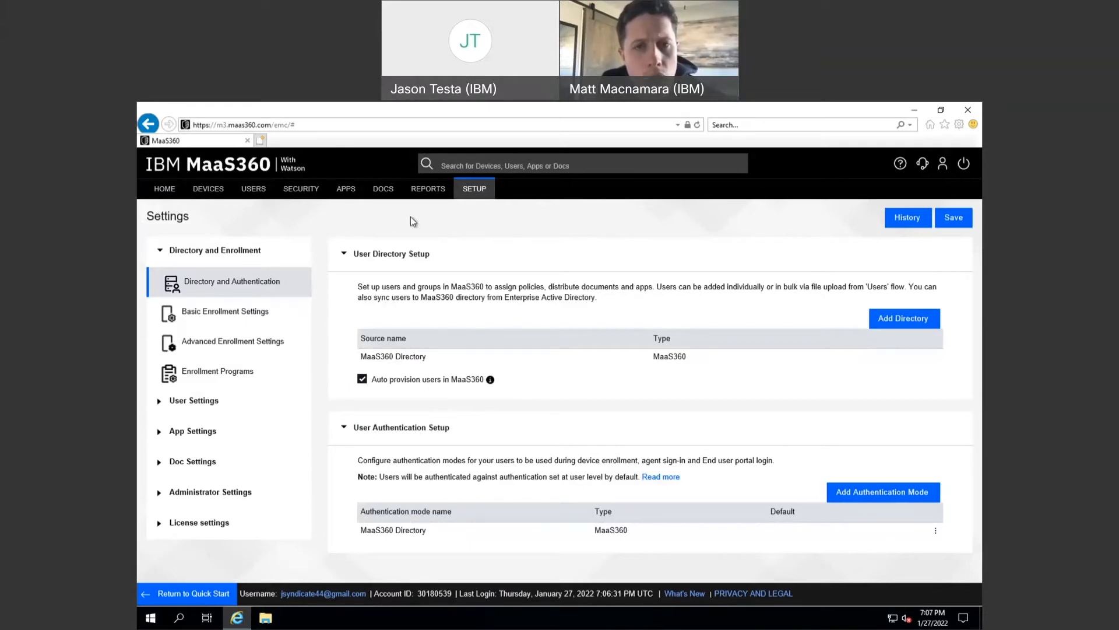
# - Review the Cloud Extender setup page, then show the Windows desktop
pyautogui.moveTo(470, 193)
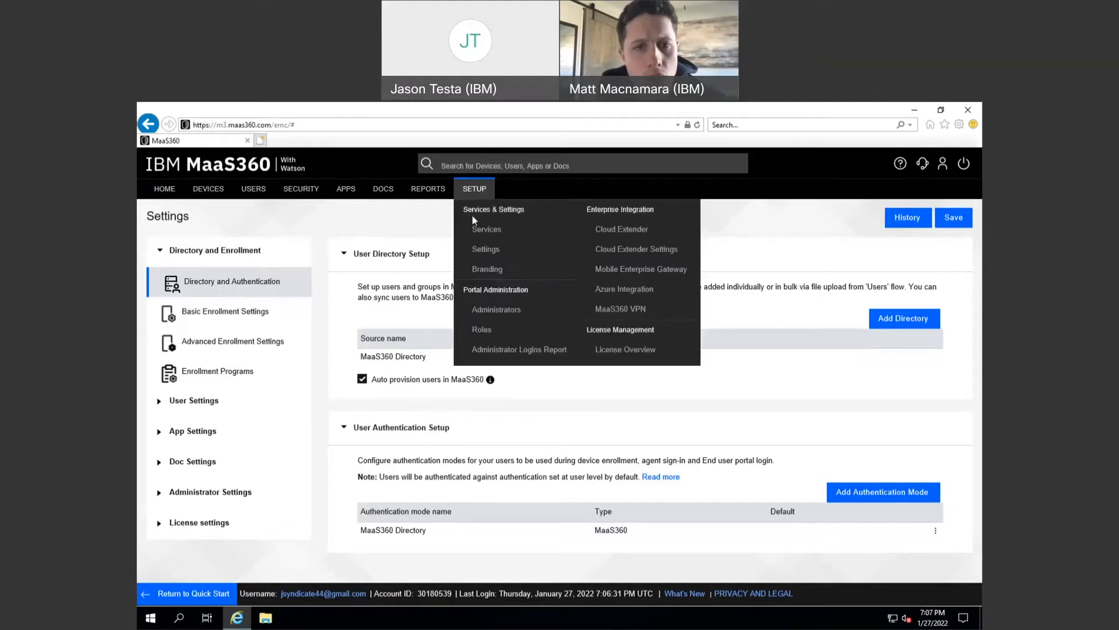
pyautogui.click(611, 230)
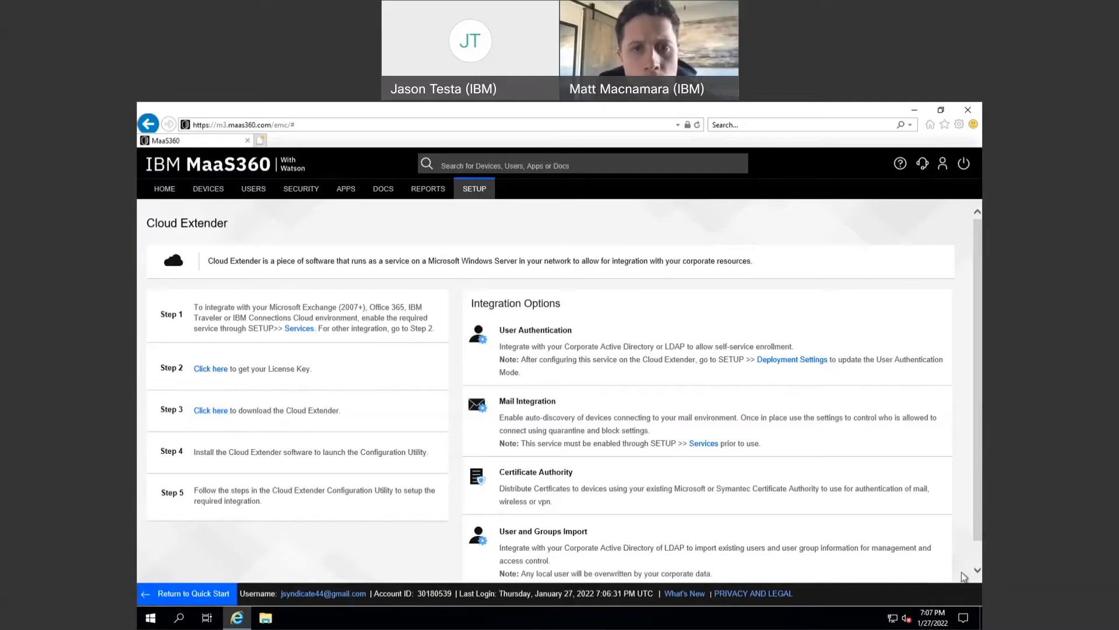
pyautogui.click(981, 617)
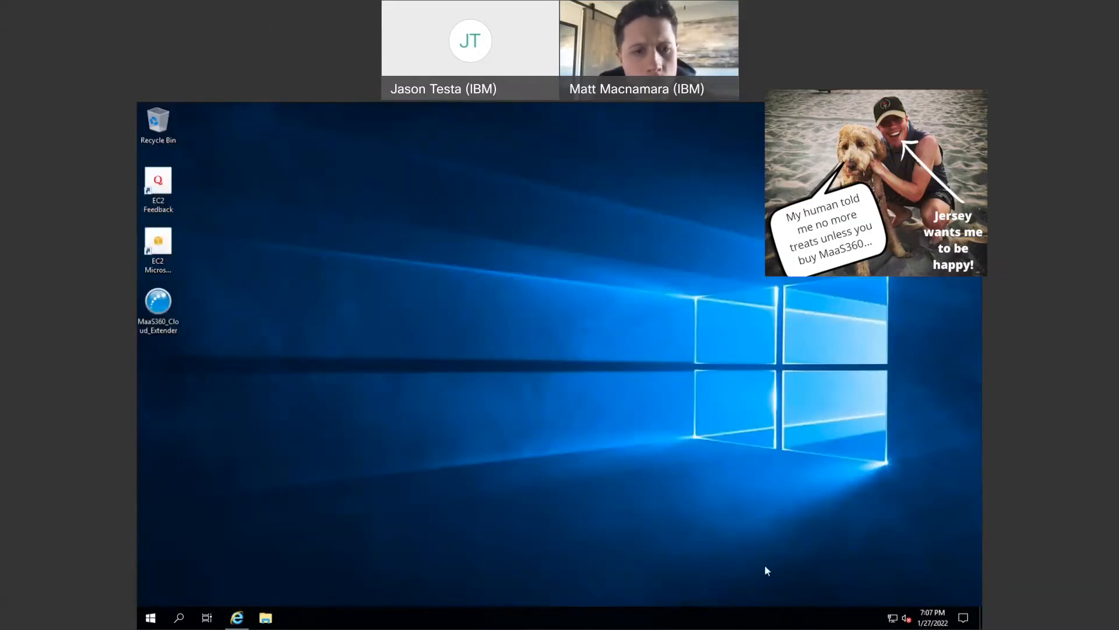
# - Run the MaaS360_Cloud_Extender installer with the default folder and paste the license key and account ID
pyautogui.click(172, 324)
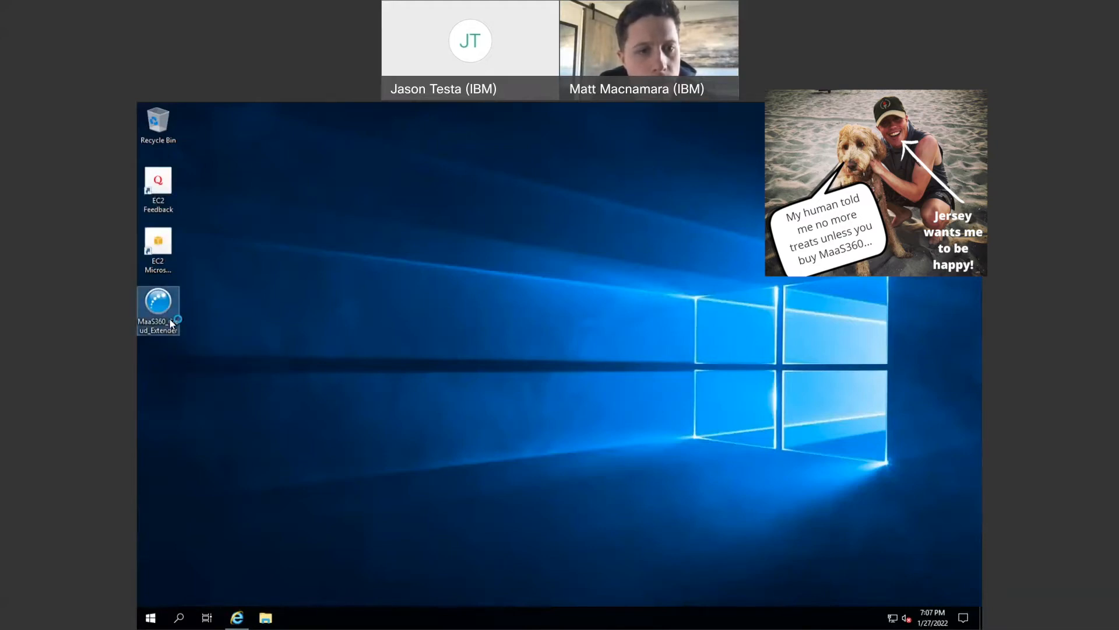
pyautogui.click(613, 453)
pyautogui.click(612, 454)
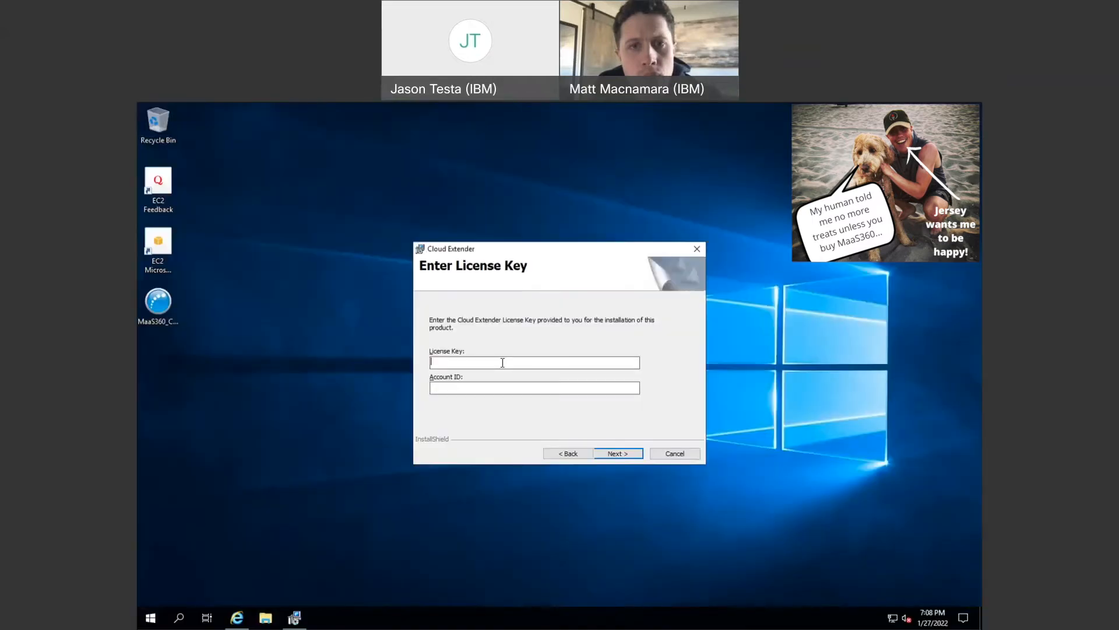
pyautogui.hotkey('ctrl', 'v')
pyautogui.click(484, 386)
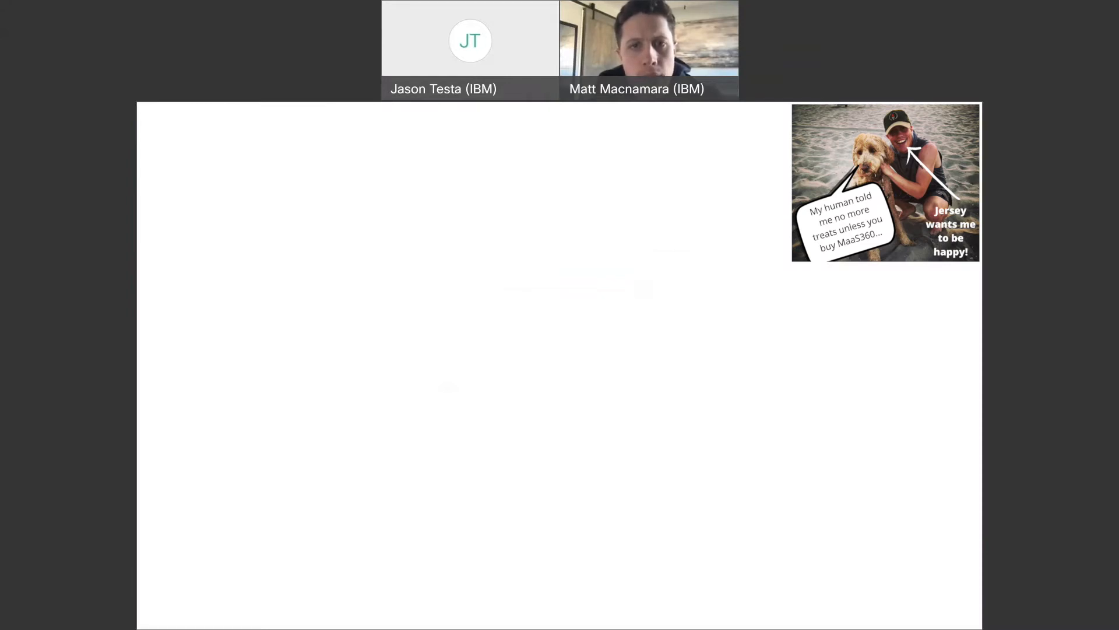
pyautogui.hotkey('ctrl', 'v')
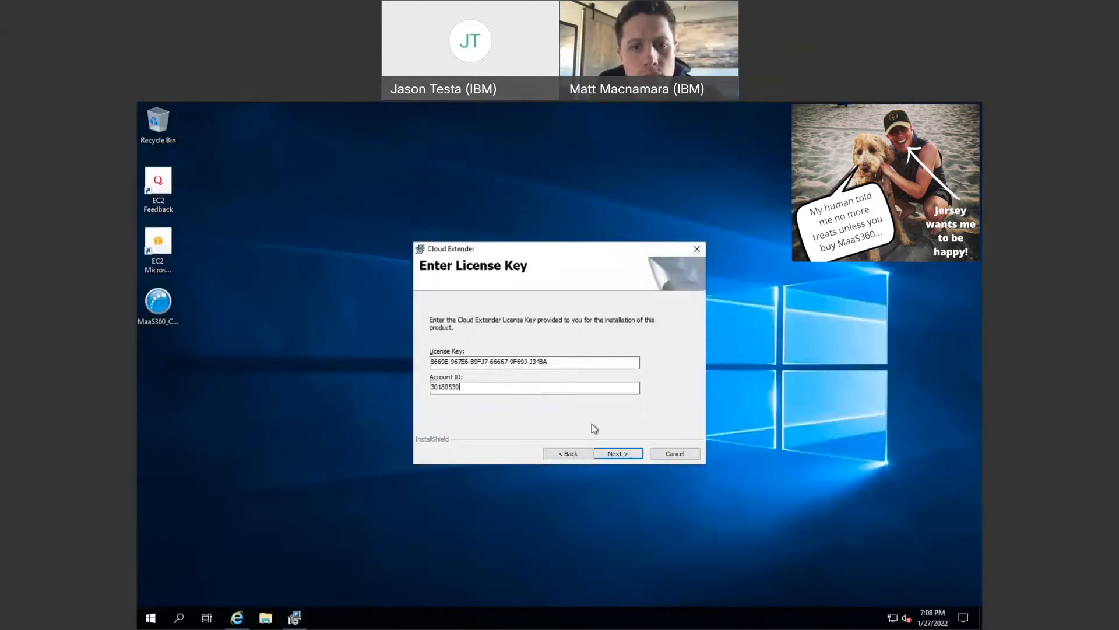
# - Accept the license agreement, install Cloud Extender, and finish the wizard
pyautogui.click(628, 453)
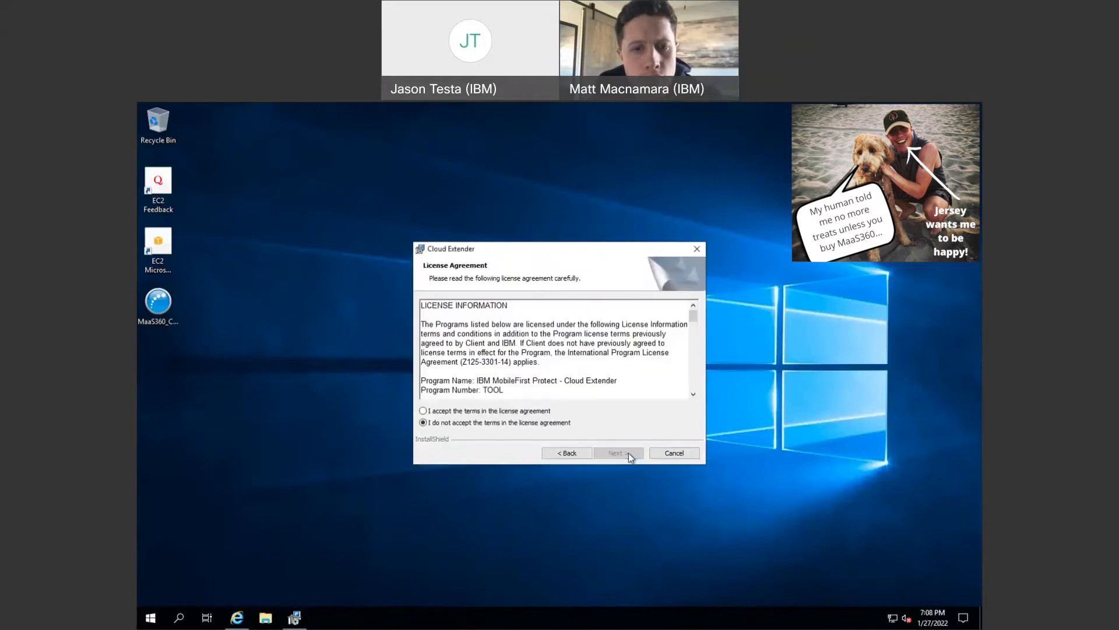
pyautogui.click(424, 411)
pyautogui.click(610, 456)
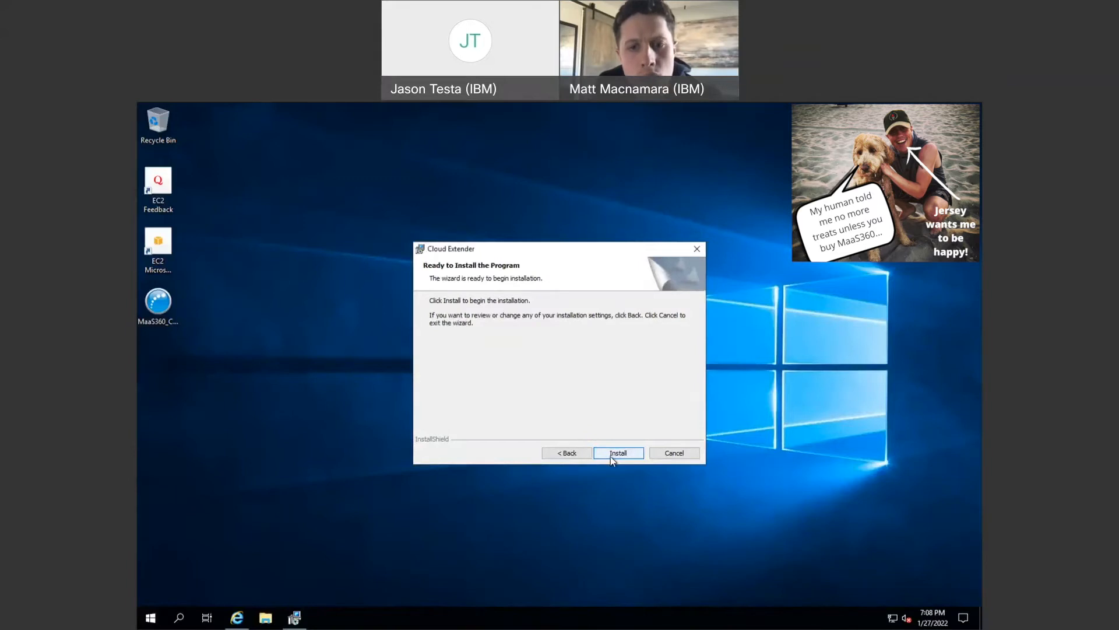
pyautogui.click(611, 453)
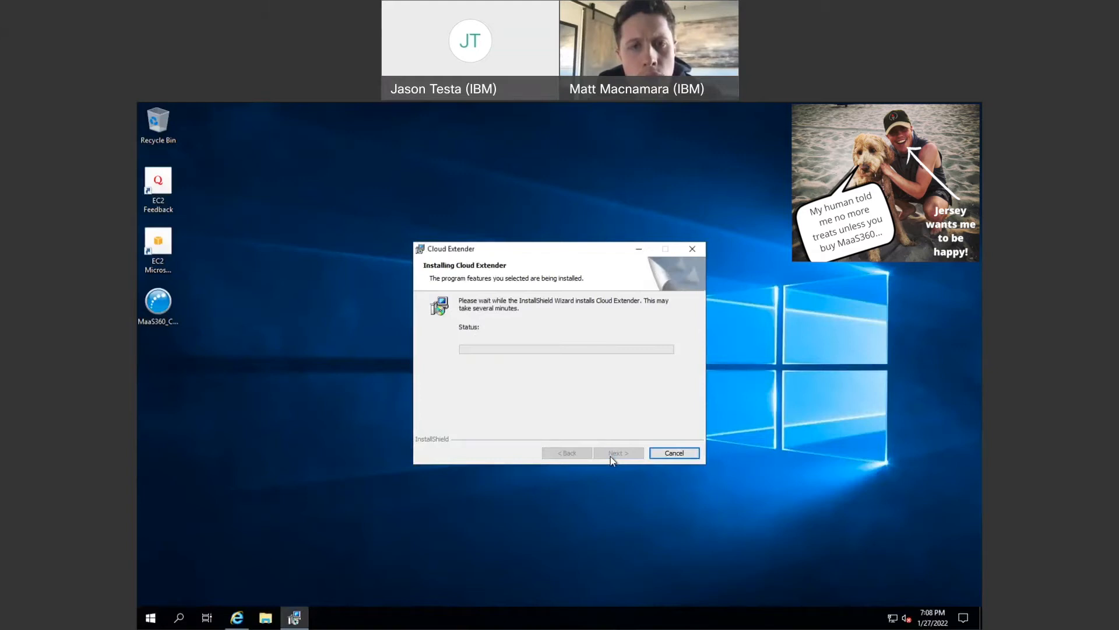
pyautogui.click(610, 456)
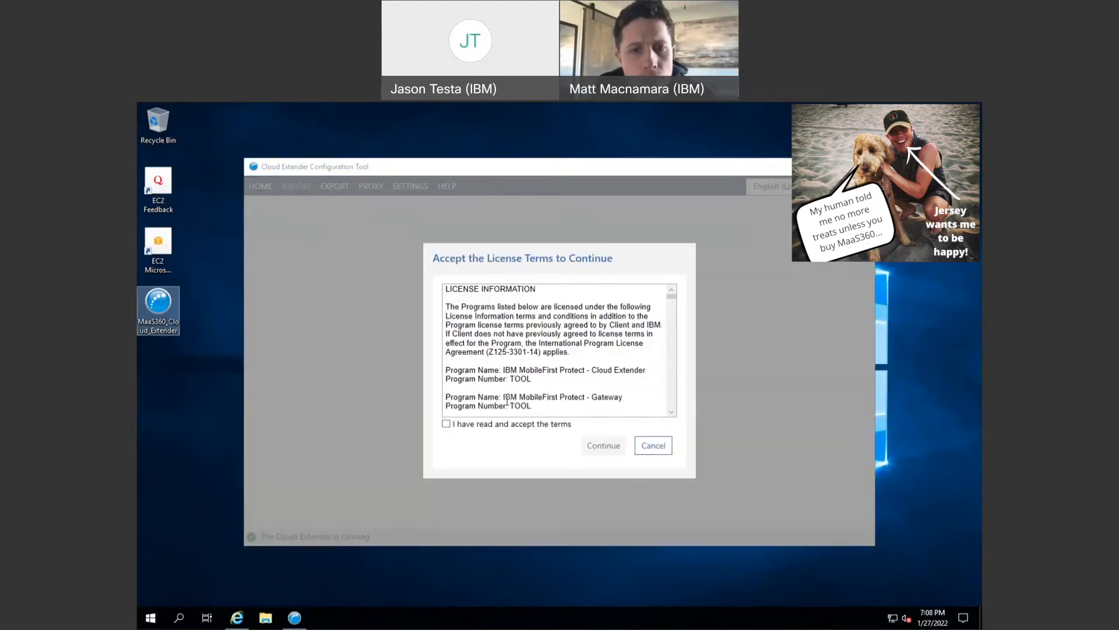
# - Accept the Configuration Tool license terms and dismiss the antivirus exclusion warning
pyautogui.click(447, 424)
pyautogui.click(608, 450)
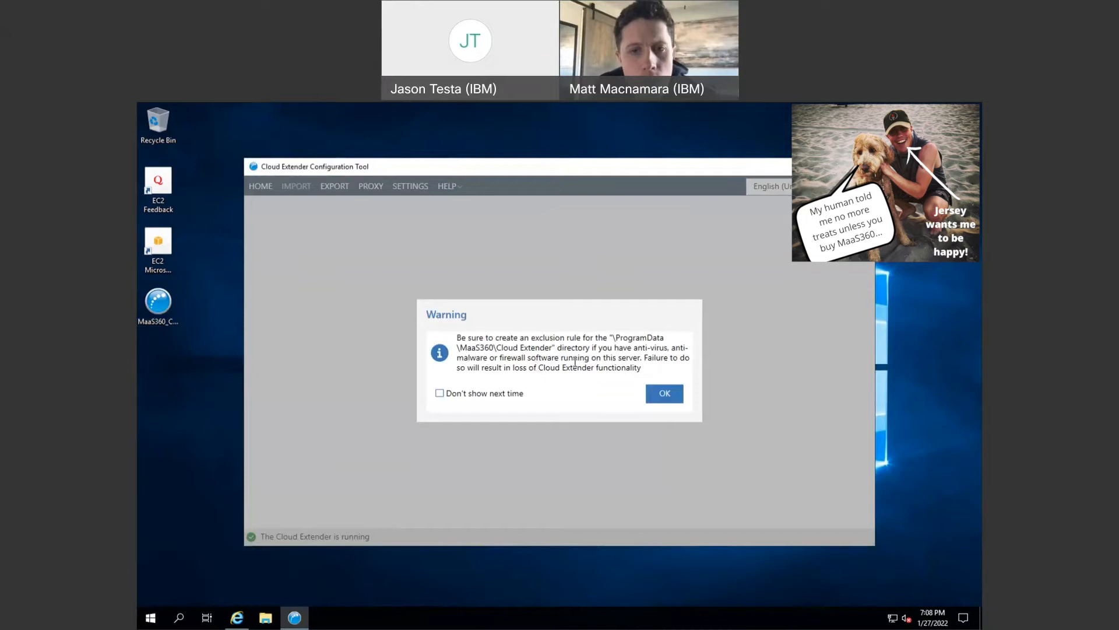
pyautogui.click(665, 393)
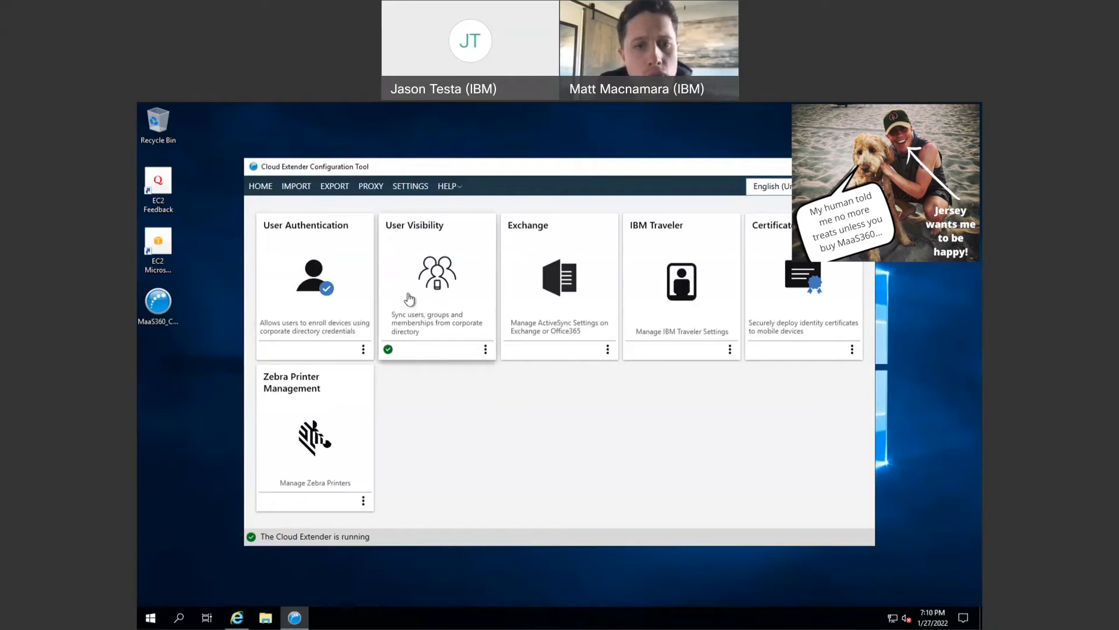
# - Start User Authentication setup with service account maas360, its password, and domain test44.local
pyautogui.click(362, 306)
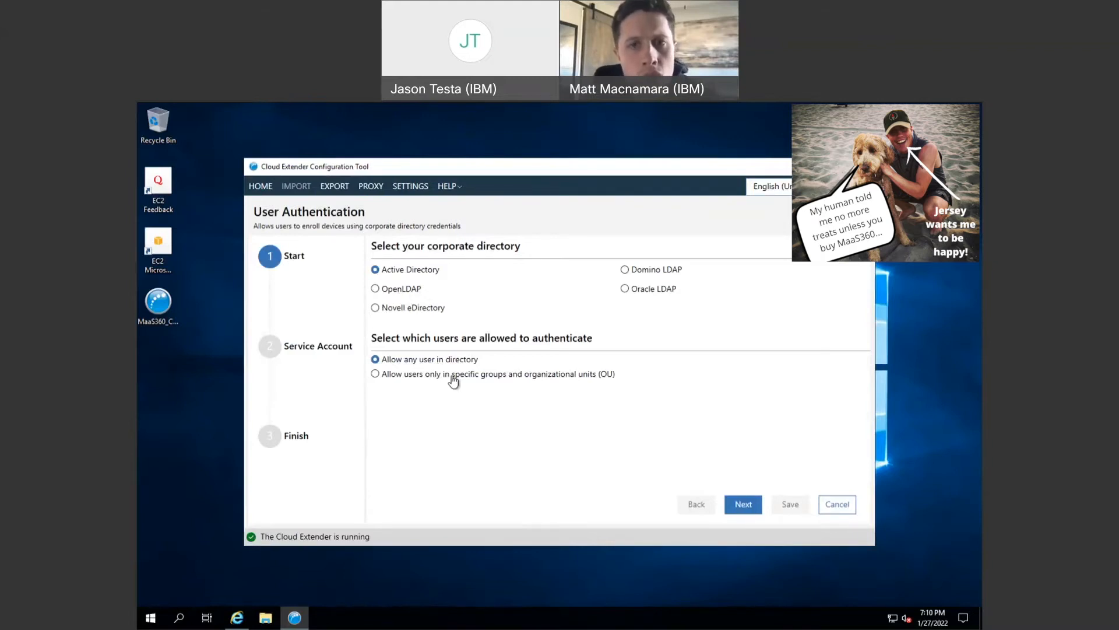
pyautogui.click(742, 503)
pyautogui.click(426, 349)
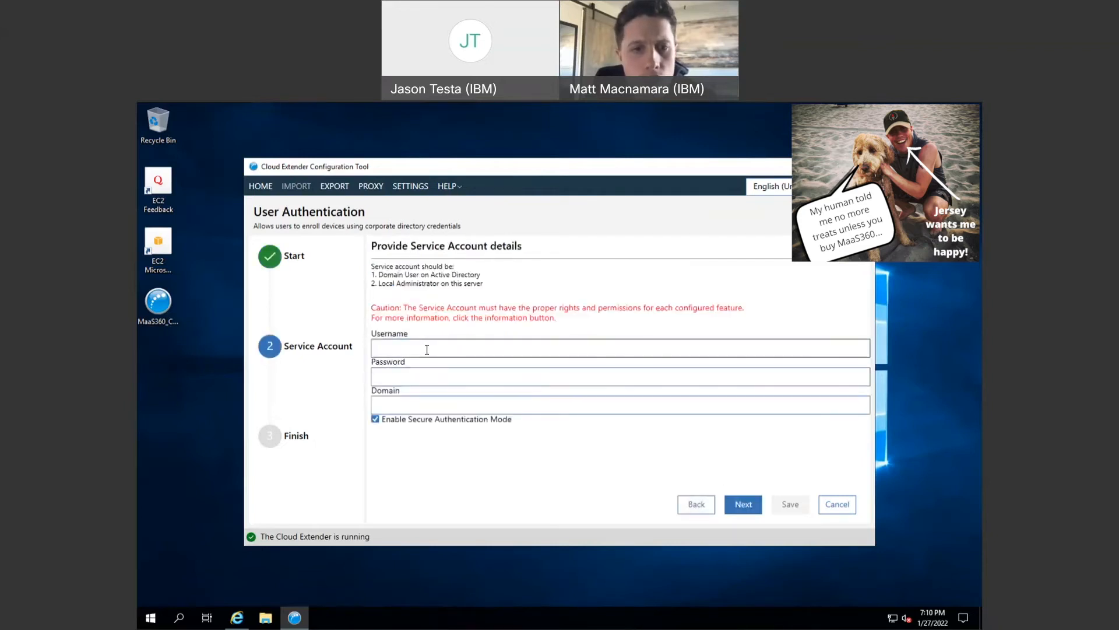
pyautogui.write('ma')
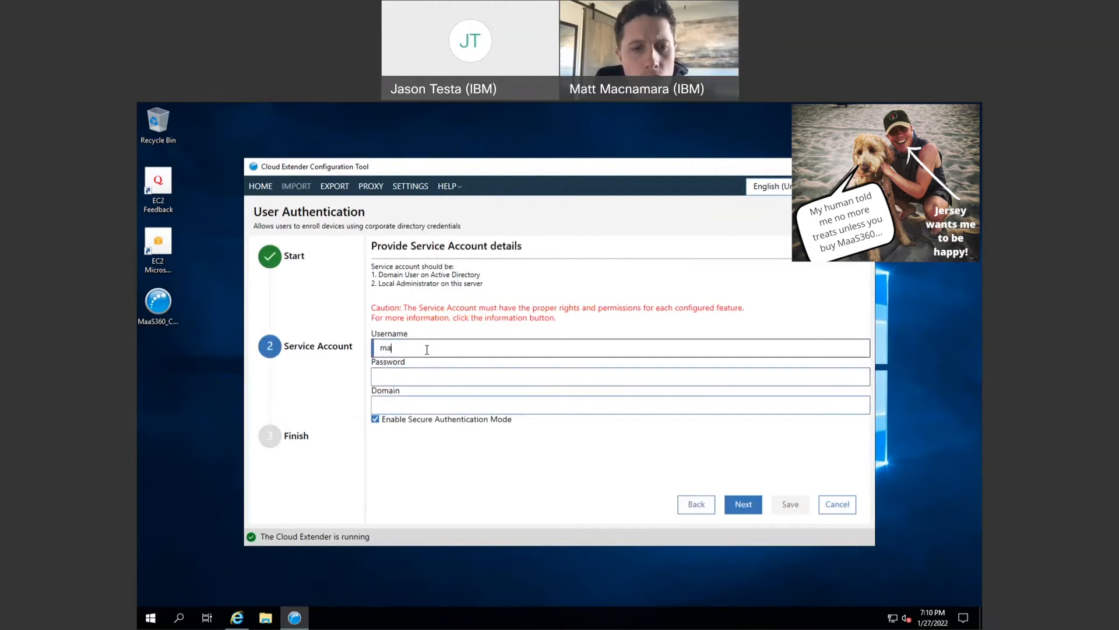
pyautogui.write('as360')
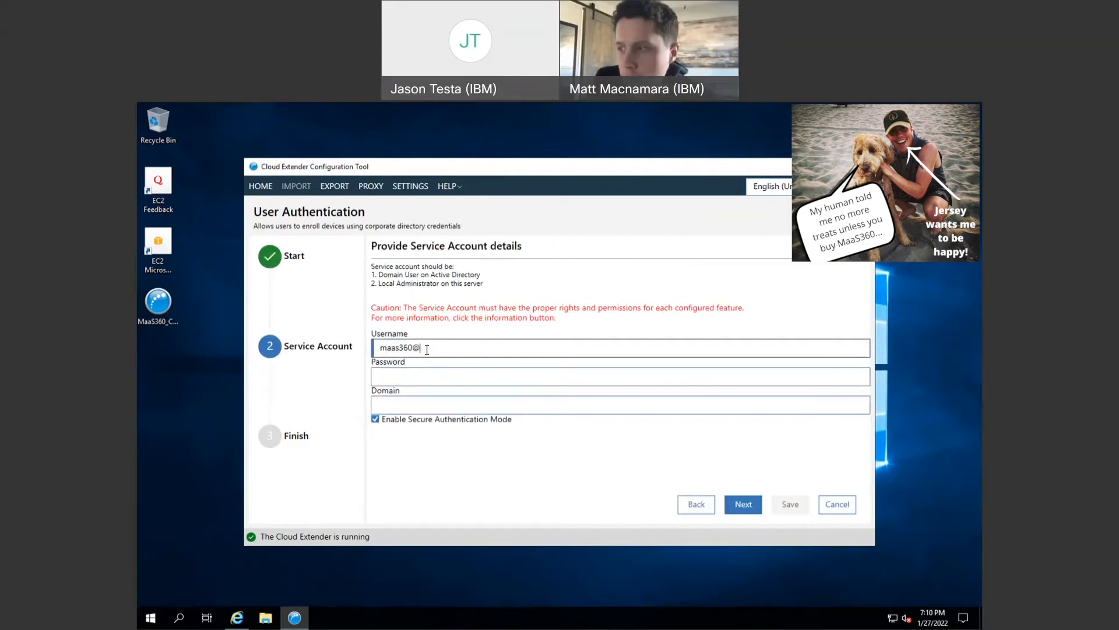
pyautogui.click(396, 374)
pyautogui.write('•••••••')
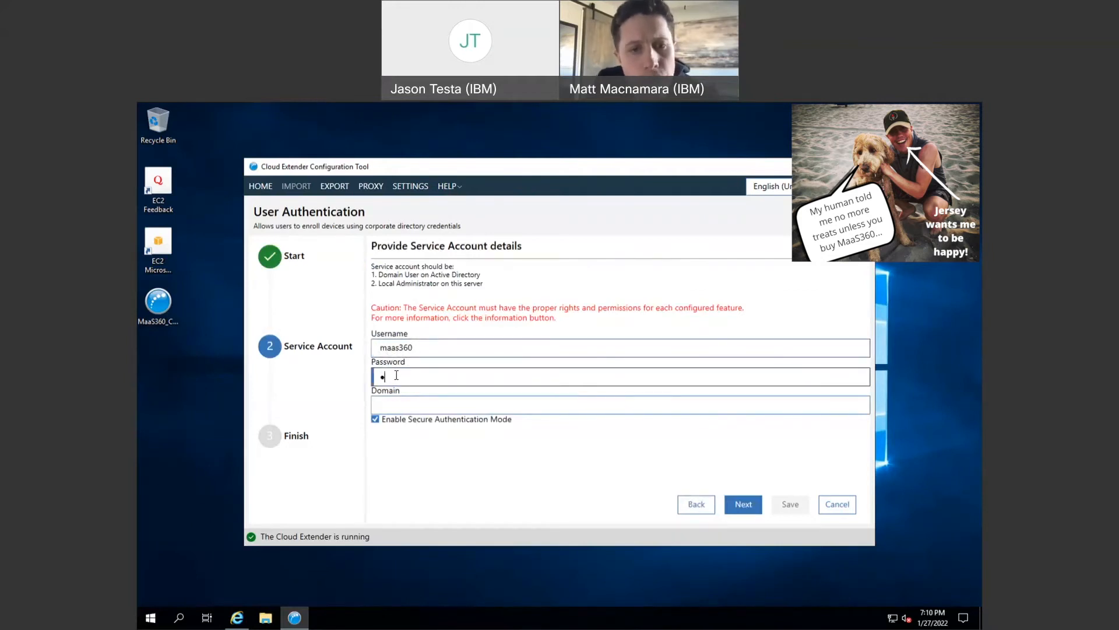
pyautogui.write('••••••••••••')
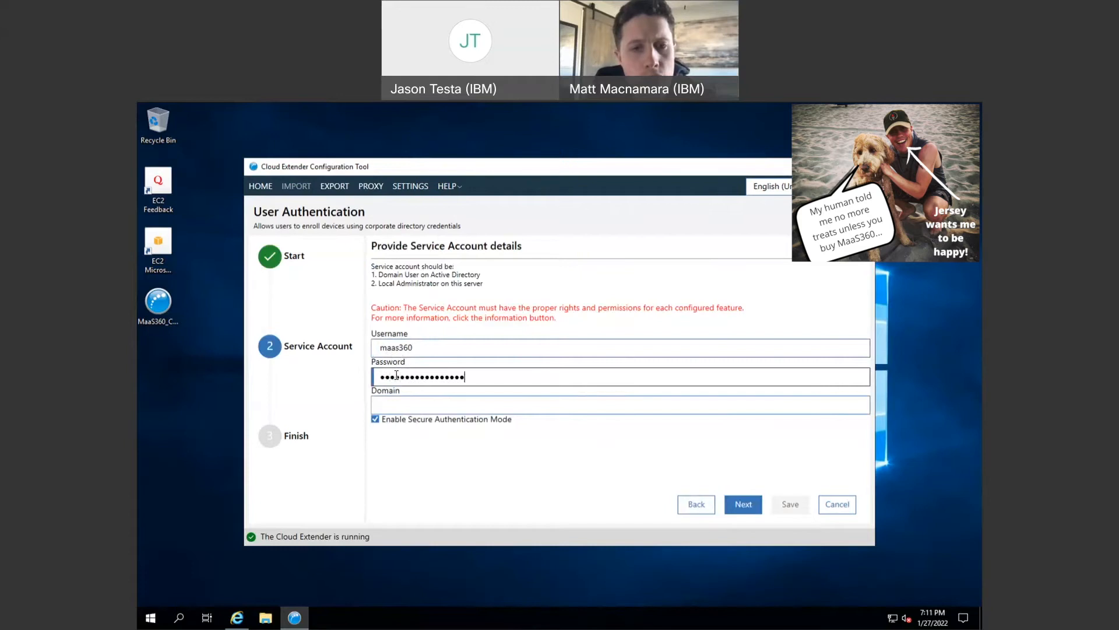
pyautogui.click(388, 405)
pyautogui.write('t')
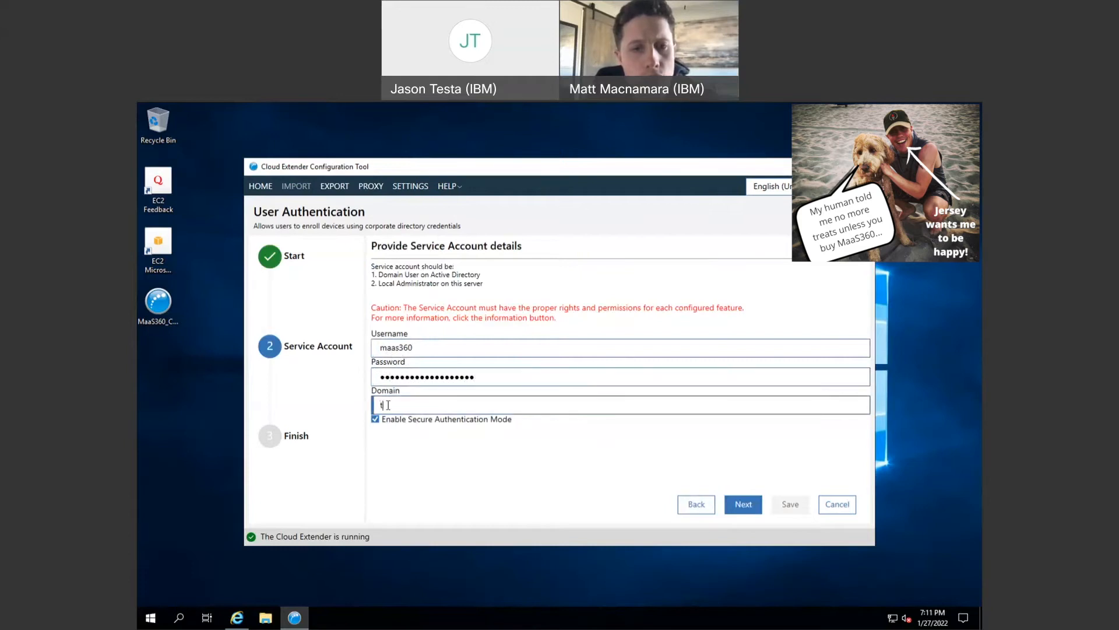
pyautogui.write('est44.local')
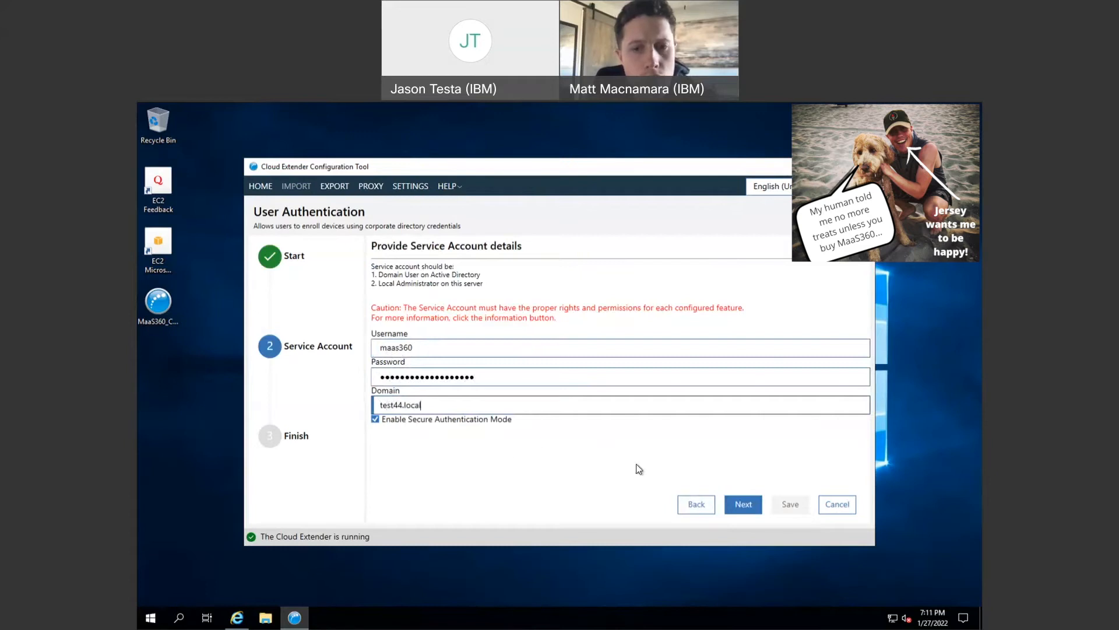
pyautogui.click(736, 505)
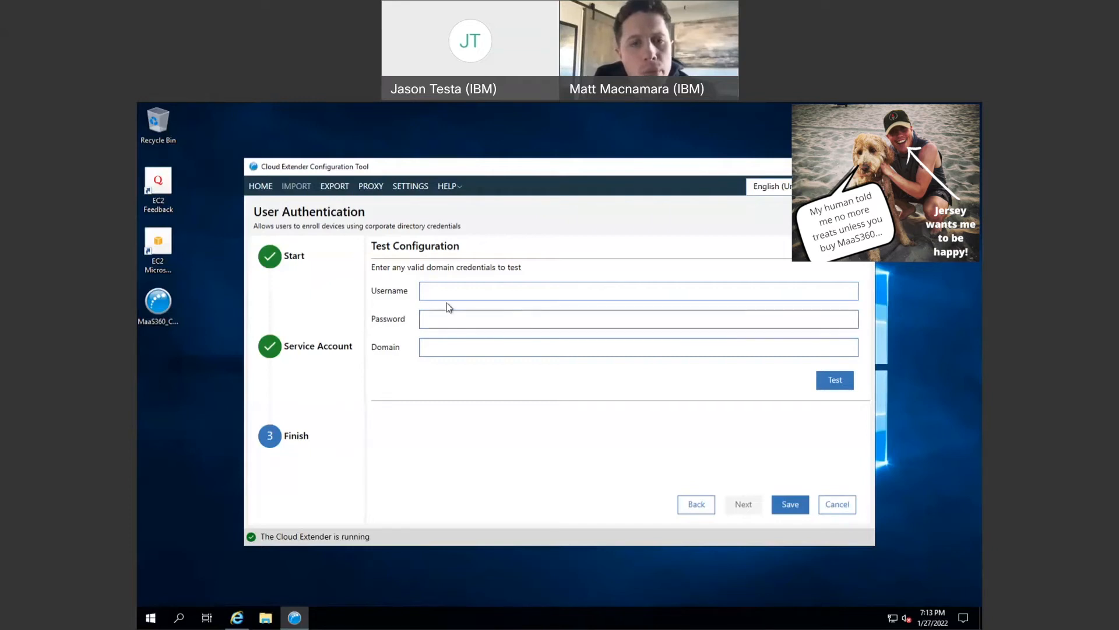
# - Place the cursor in the Test Configuration Username field
pyautogui.click(466, 288)
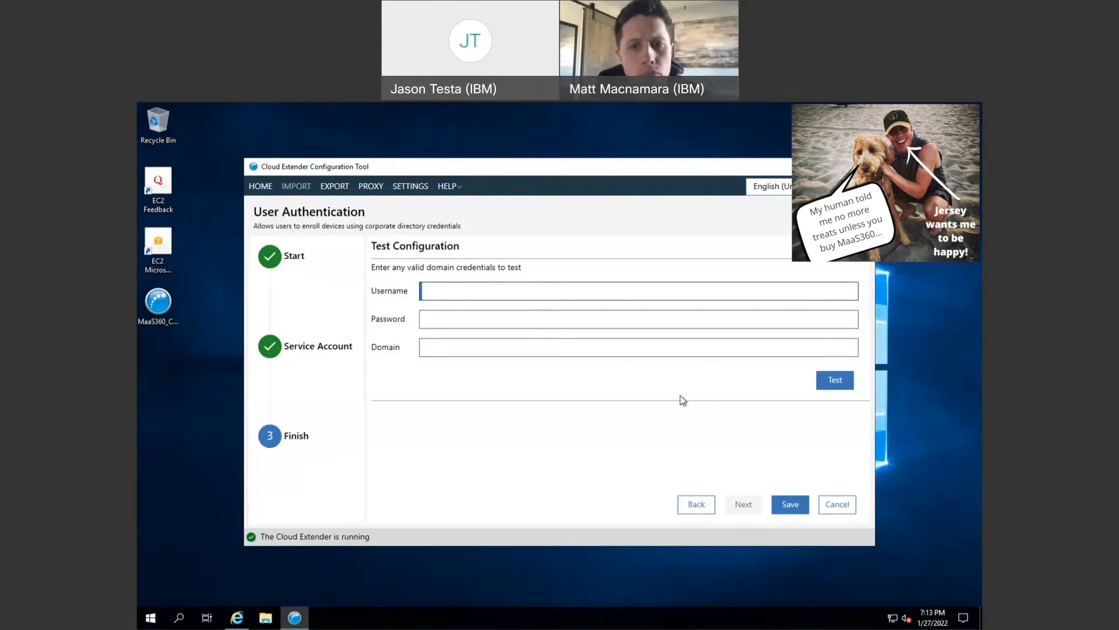
# - Save the User Authentication configuration
pyautogui.click(785, 505)
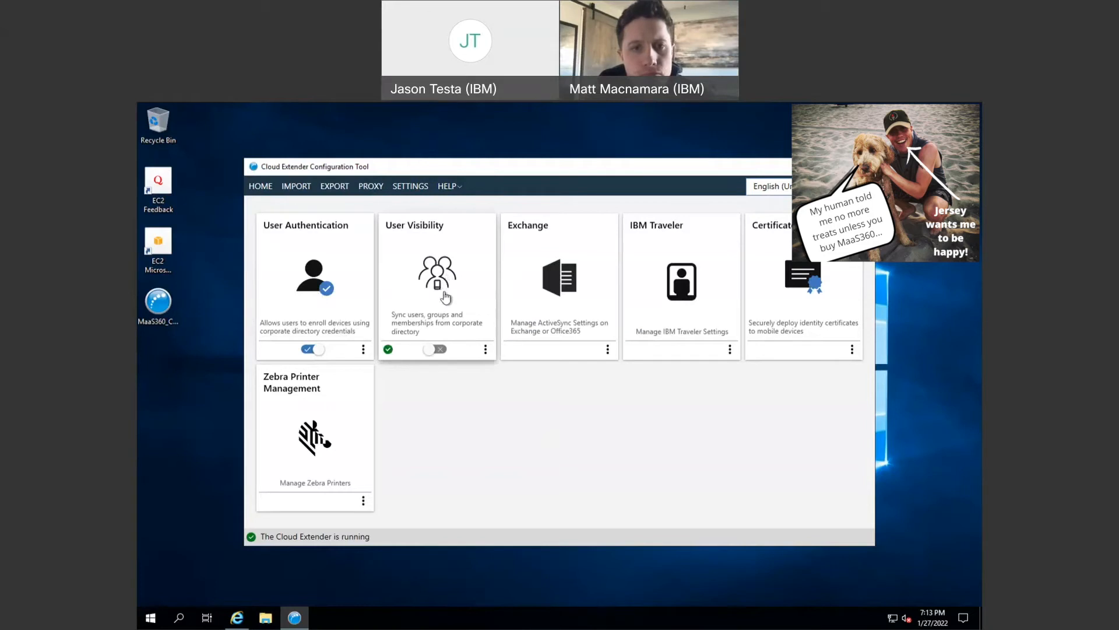
# - Enable the User Visibility module and launch the Exchange ActiveSync wizard
pyautogui.click(433, 349)
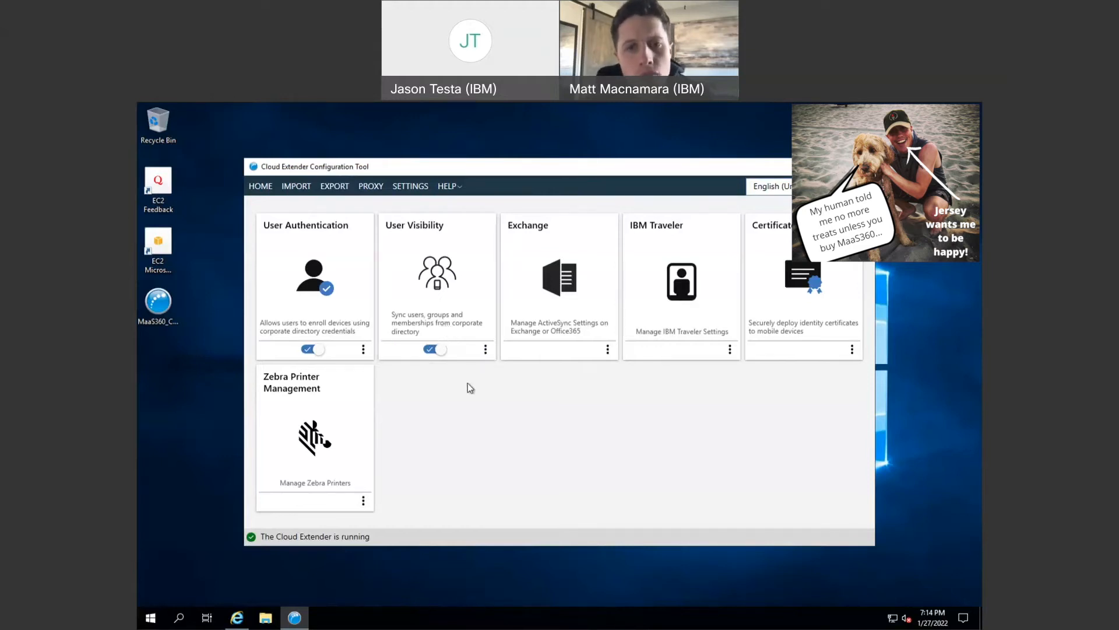
pyautogui.click(550, 269)
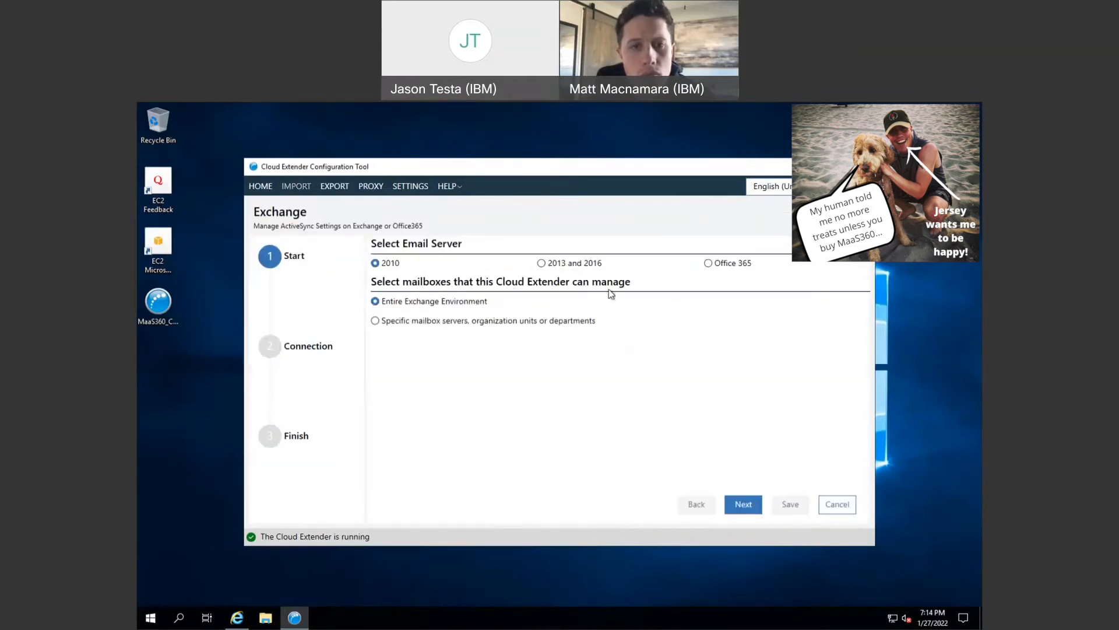
# - Choose Office 365 as the email server and advance to the Connection step
pyautogui.click(709, 263)
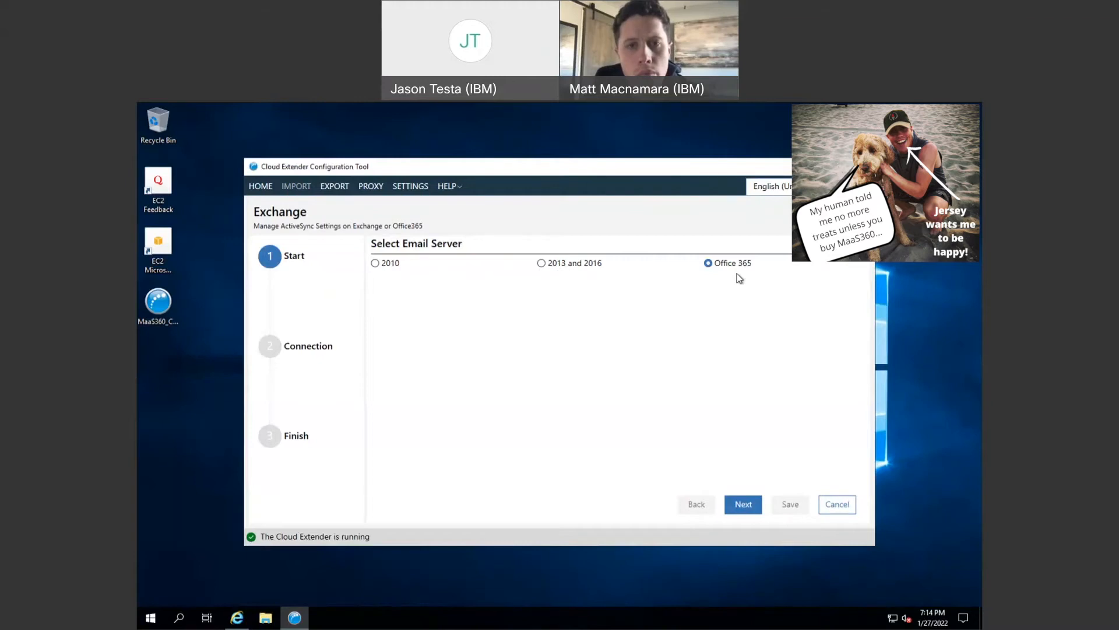
pyautogui.click(743, 502)
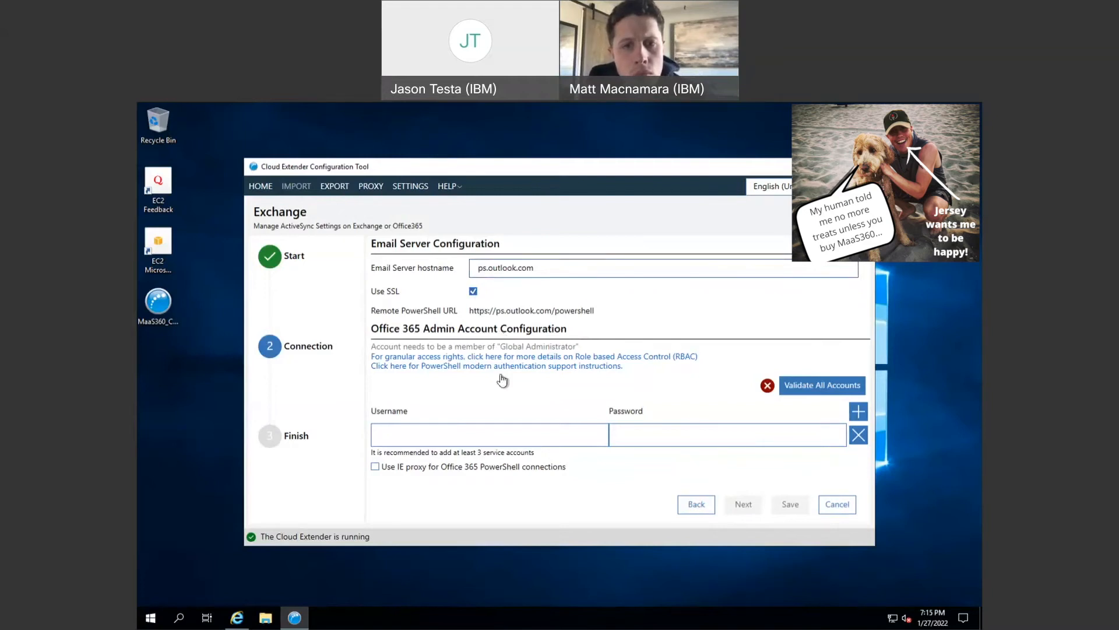
# - Enter the Office 365 admin account's username and password, then run Validate All Accounts
pyautogui.click(488, 427)
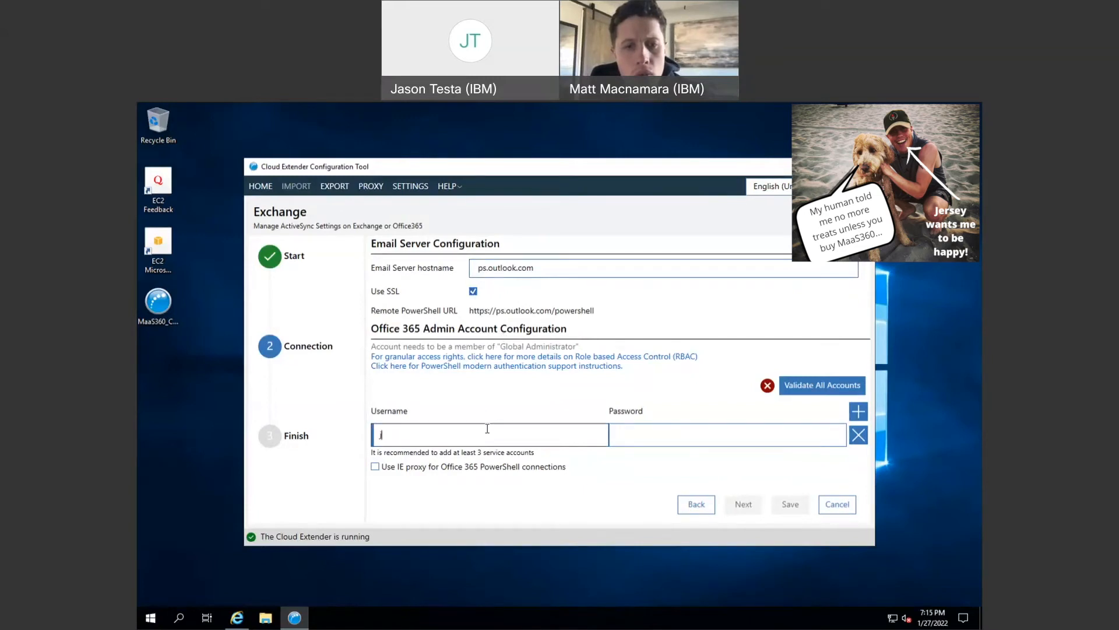
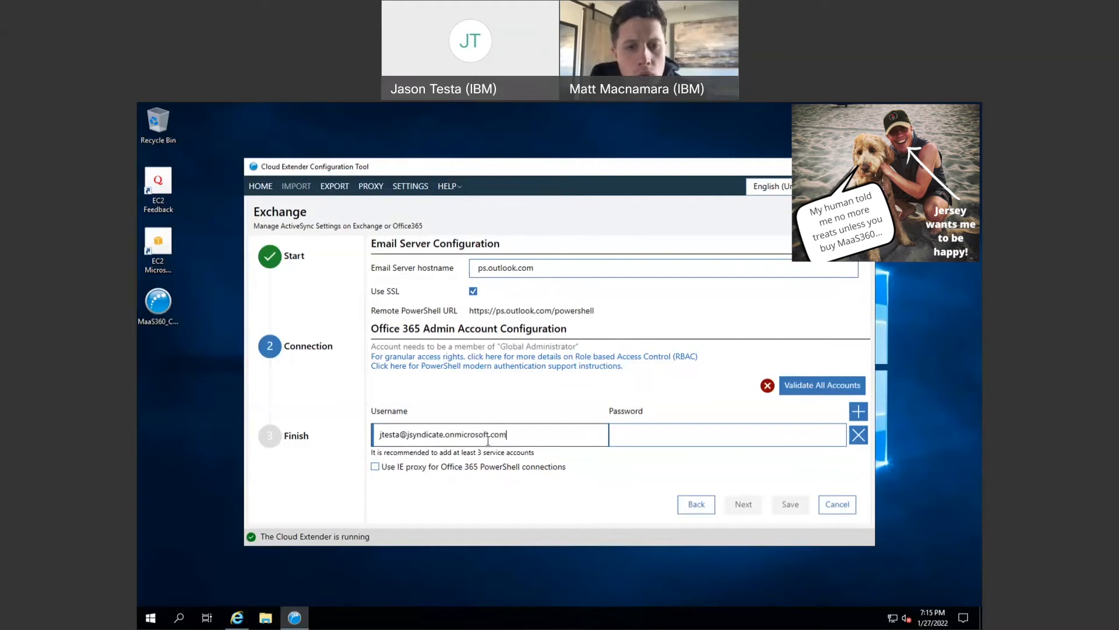
pyautogui.click(652, 442)
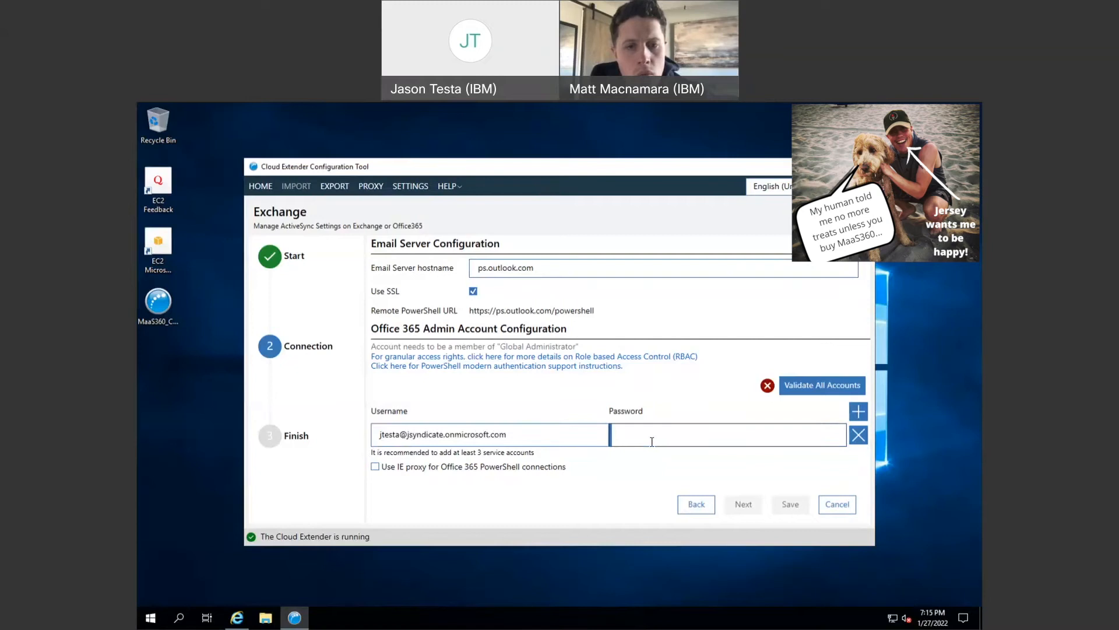
pyautogui.write('••••••••••••••')
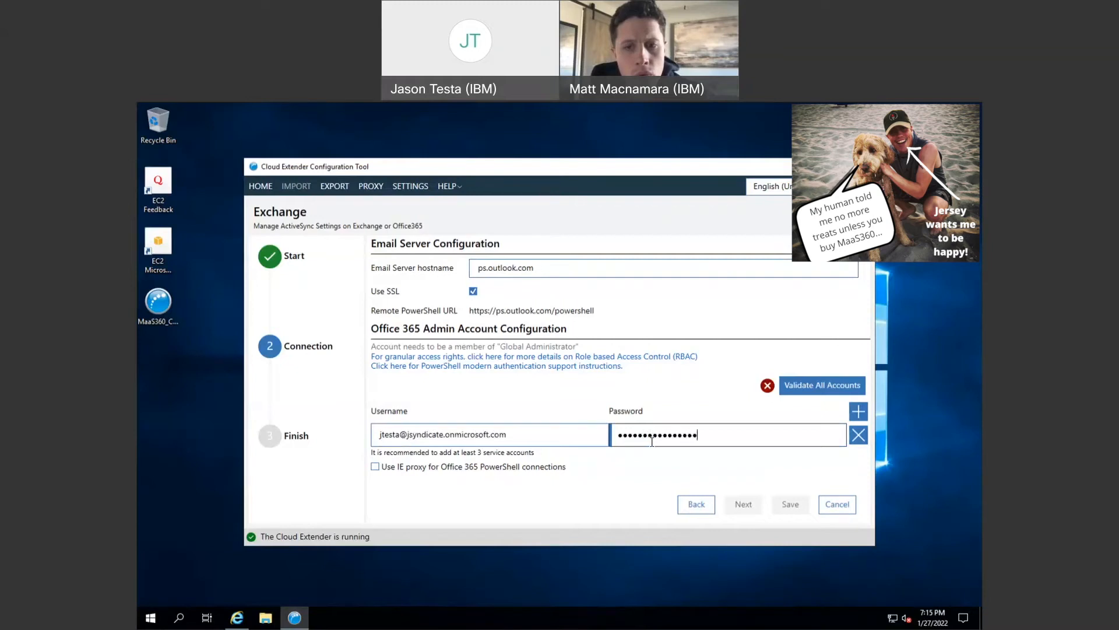
pyautogui.click(811, 390)
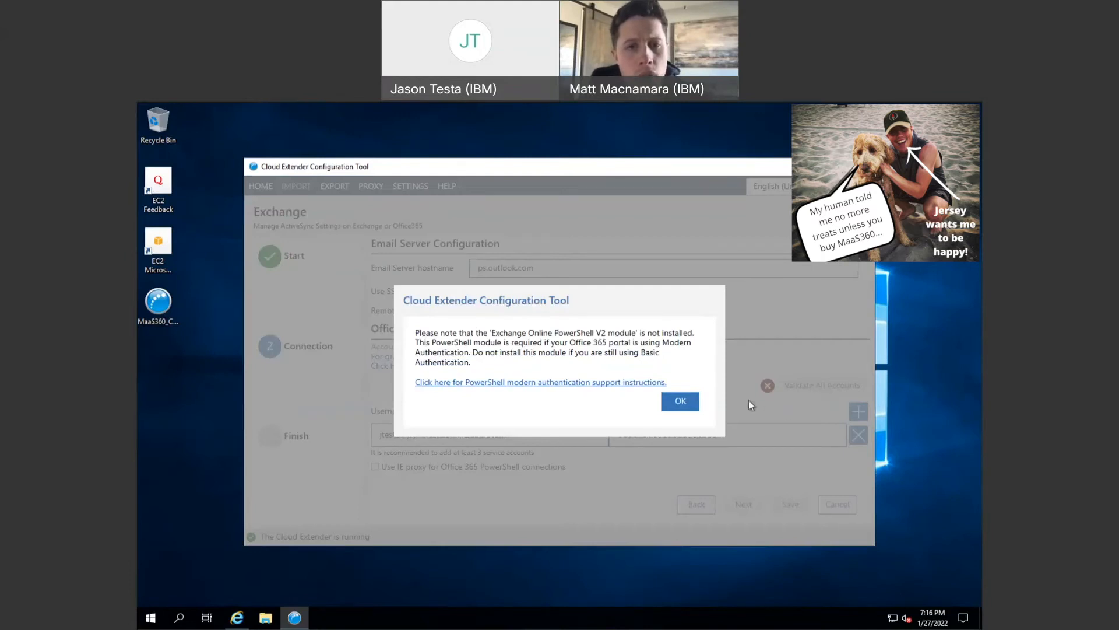
# - Dismiss the Exchange Online PowerShell V2 module notice so the admin account validates
pyautogui.click(679, 401)
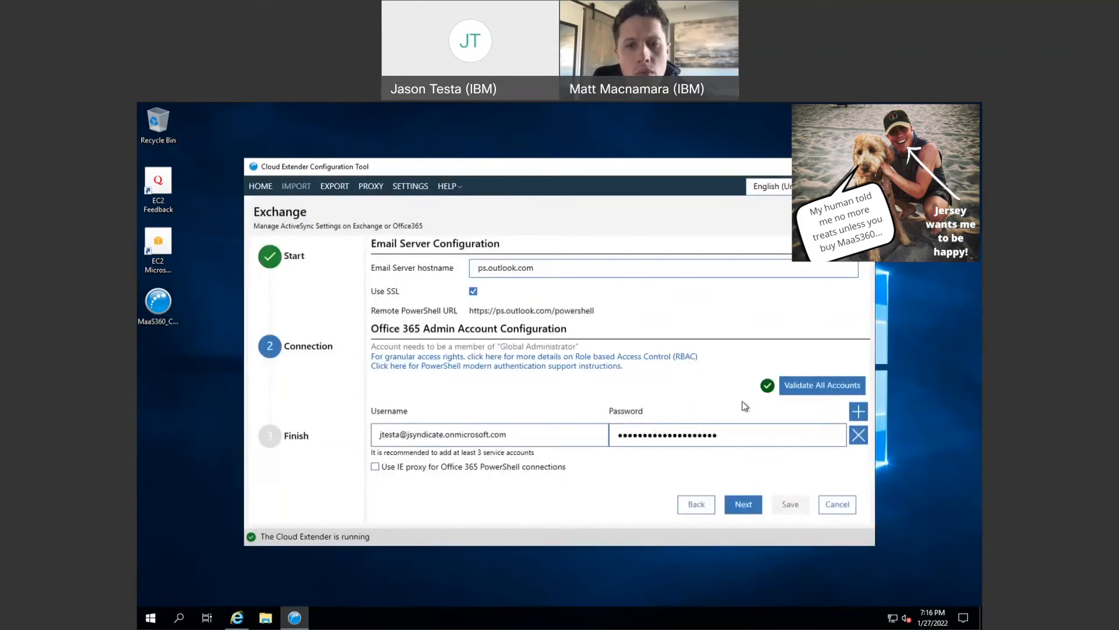
# - Advance to Configure Advanced Settings and save the Exchange ActiveSync configuration
pyautogui.moveTo(769, 396)
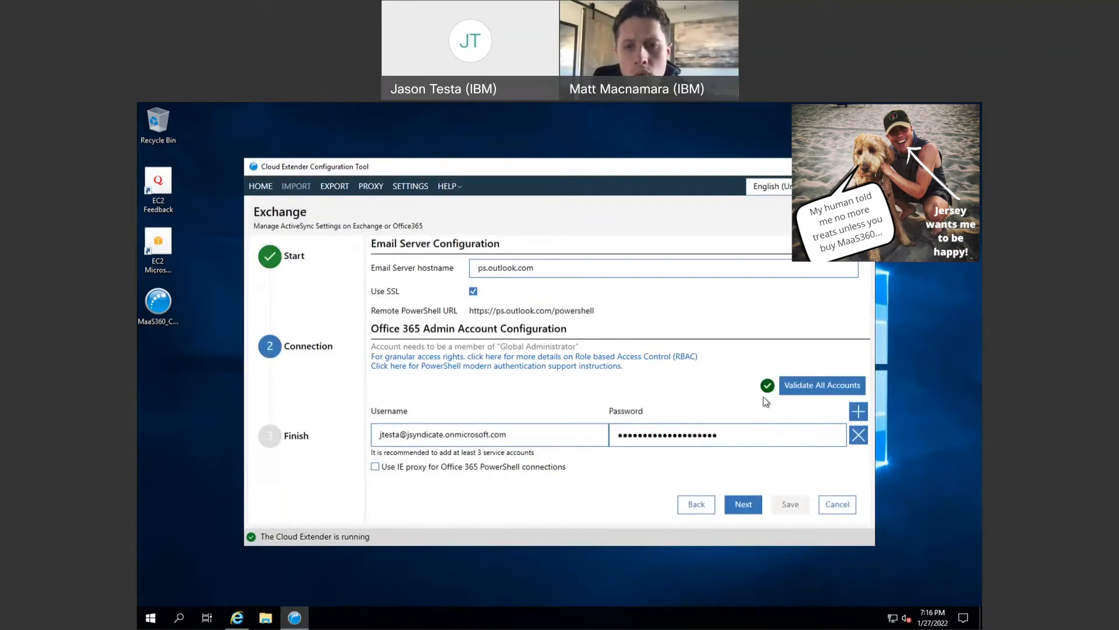
pyautogui.click(746, 506)
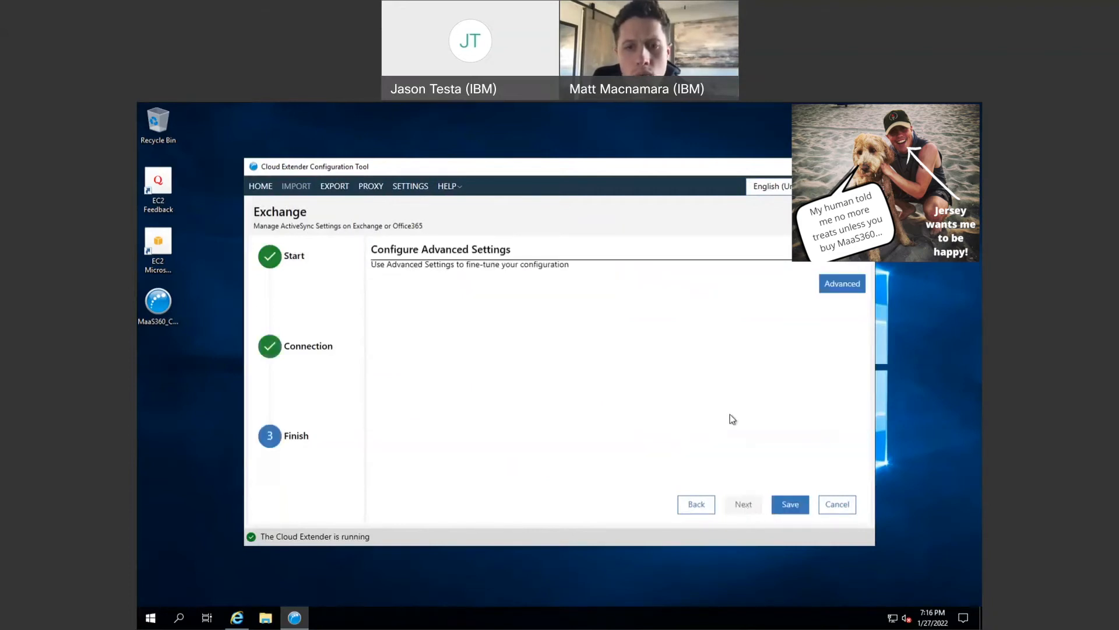
pyautogui.click(786, 506)
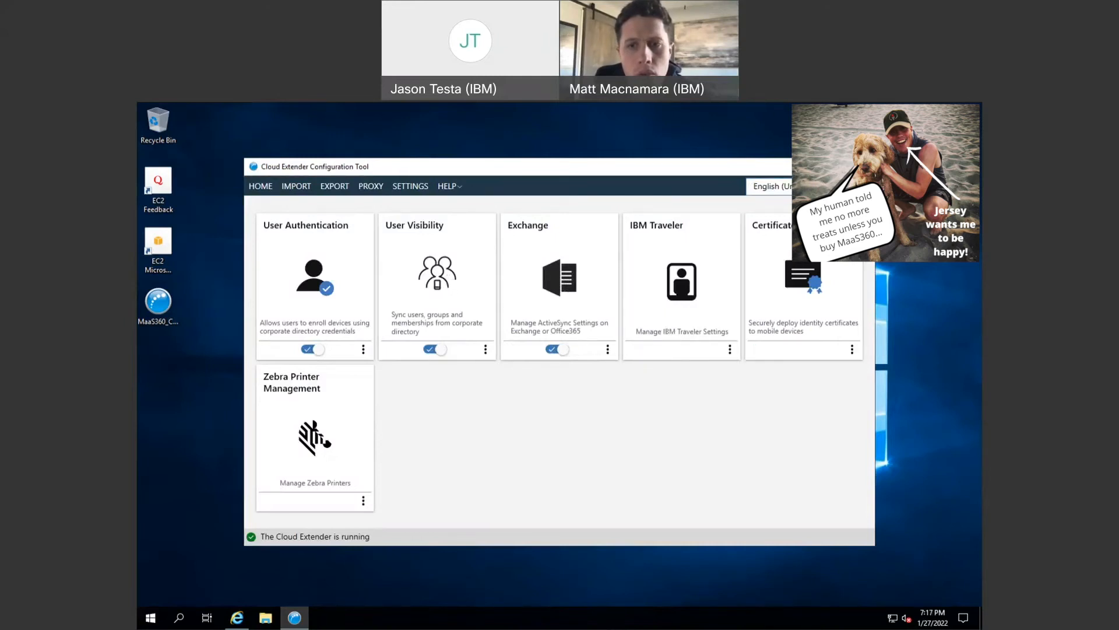
# - Exit the Configuration Tool and return to the MaaS360 home dashboard in Internet Explorer
pyautogui.hotkey('alt', 'F4')
pyautogui.click(570, 393)
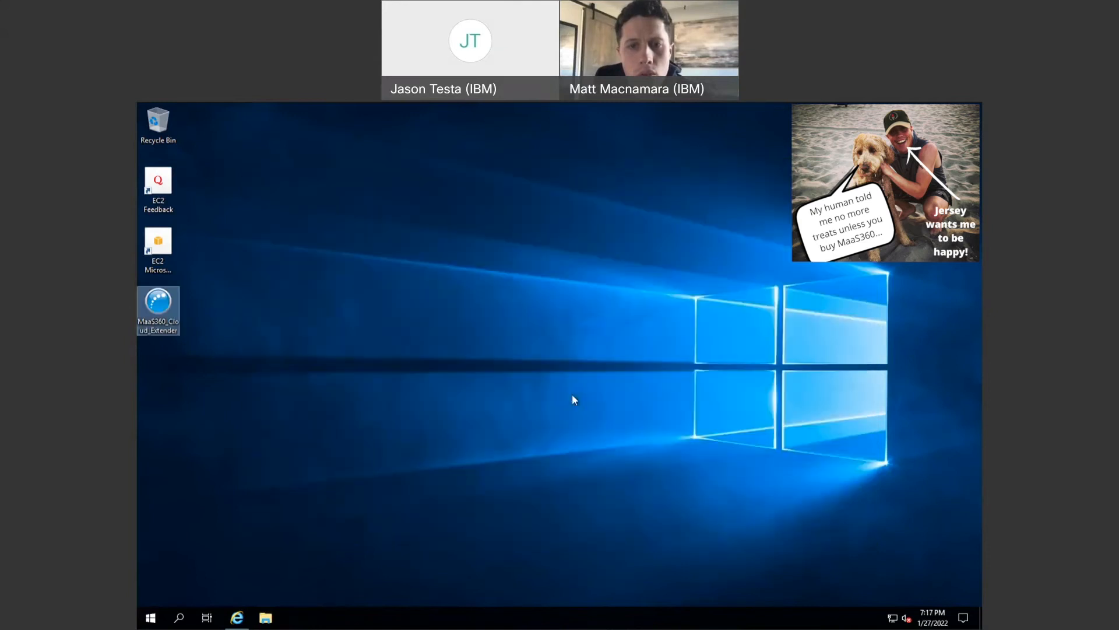
pyautogui.click(237, 619)
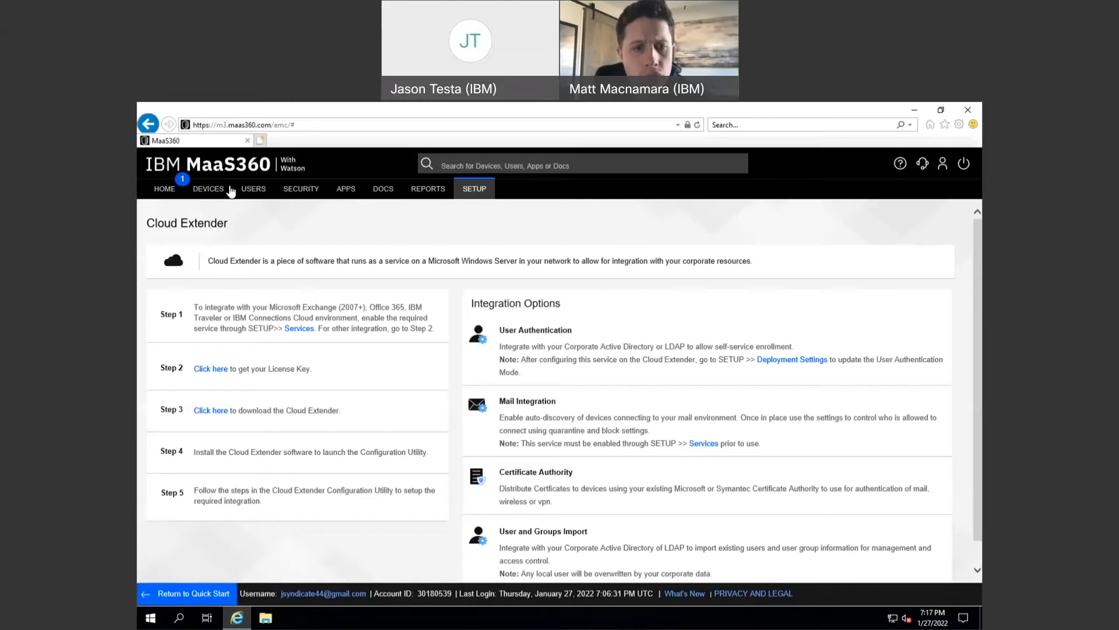
pyautogui.click(227, 171)
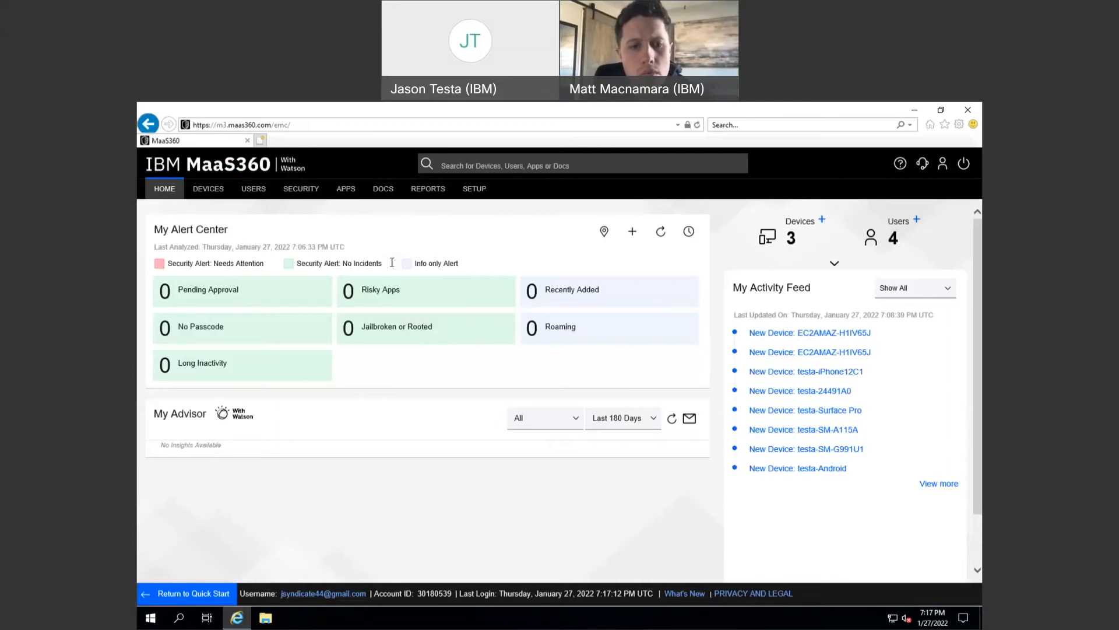
# - Open the Users > Directory listing from the top navigation
pyautogui.moveTo(250, 200)
pyautogui.click(252, 210)
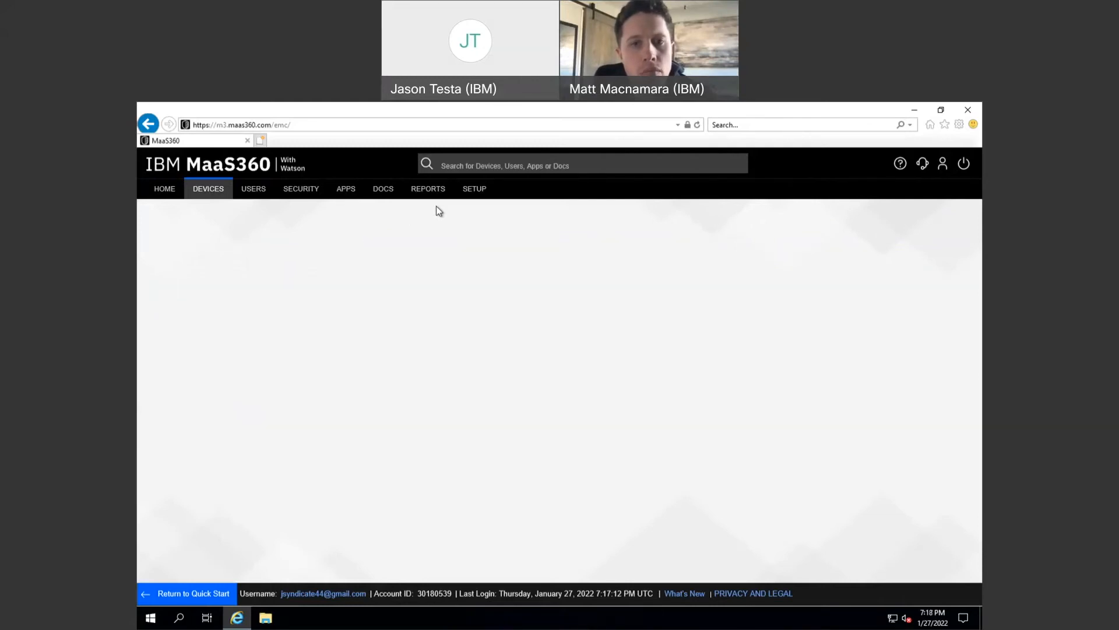
# - Go to SETUP > Settings to view the Directory and Authentication configuration
pyautogui.moveTo(474, 189)
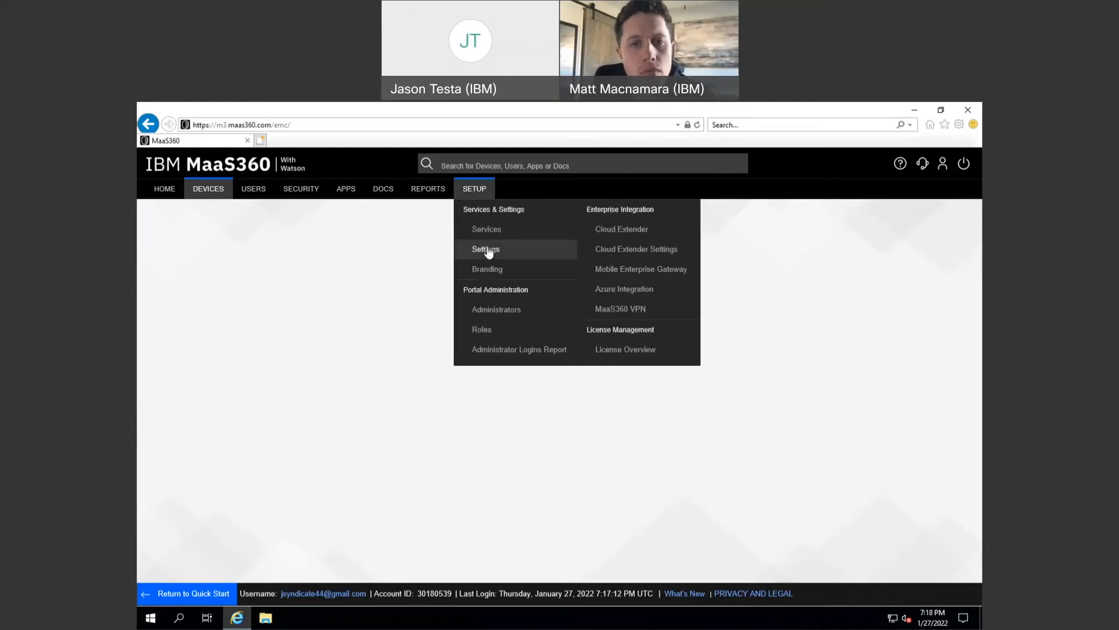
pyautogui.click(487, 249)
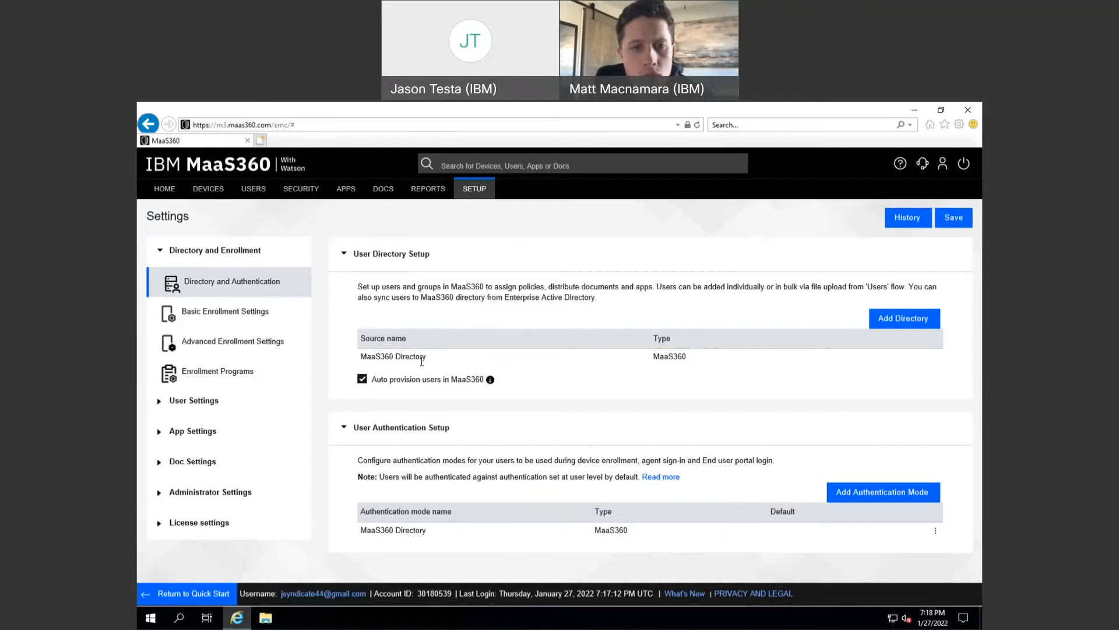
# - Open the Cloud Extender device page and refresh its details to recheck configuration status
pyautogui.moveTo(475, 193)
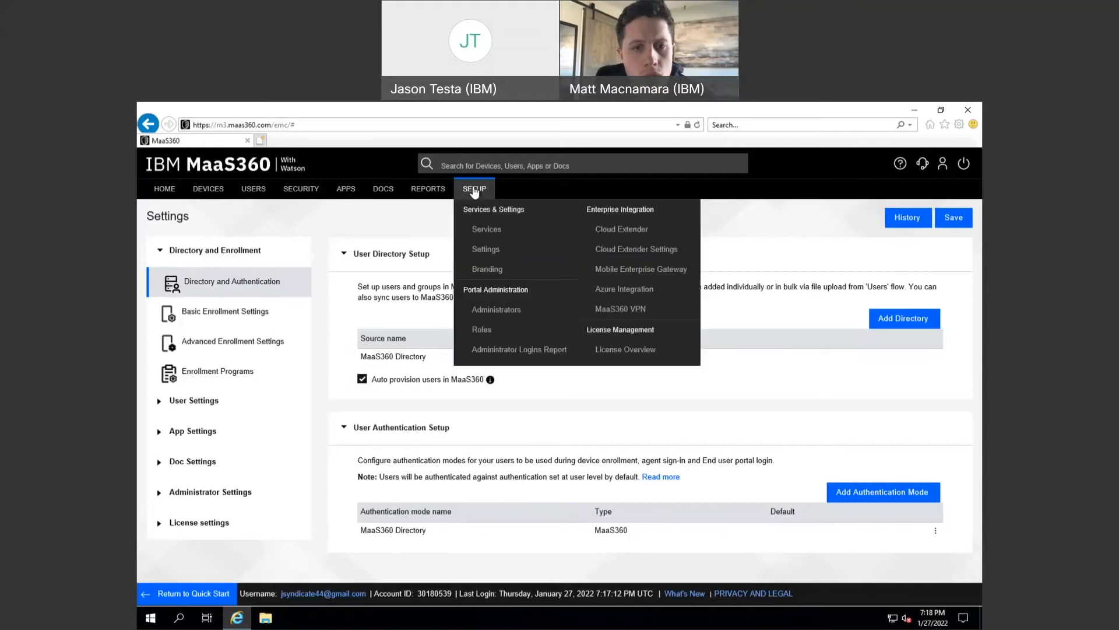
pyautogui.click(605, 227)
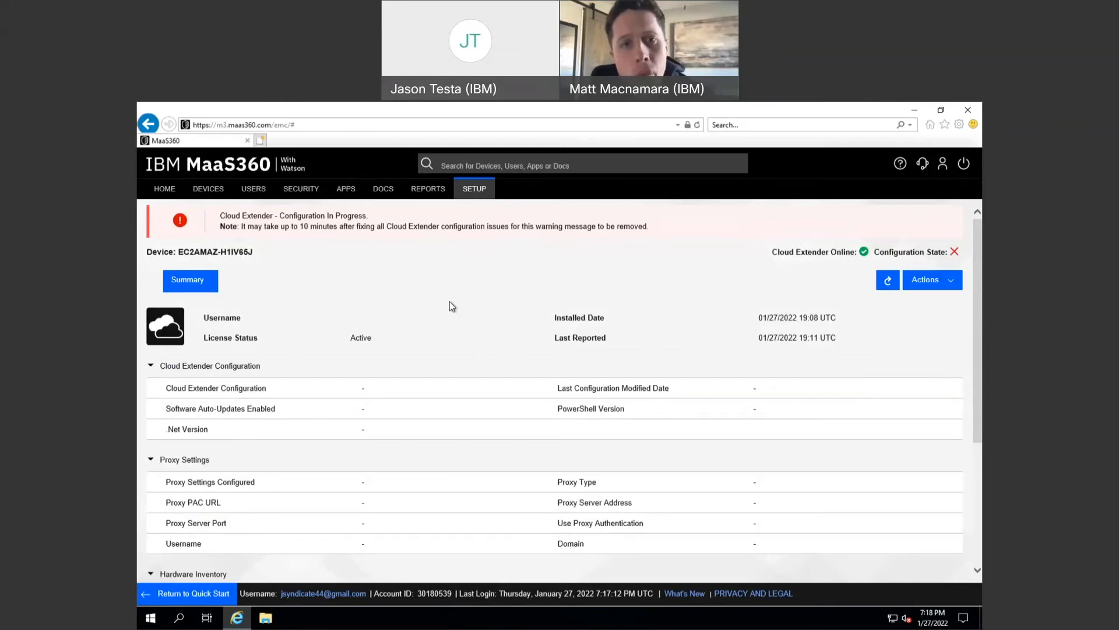
pyautogui.click(886, 283)
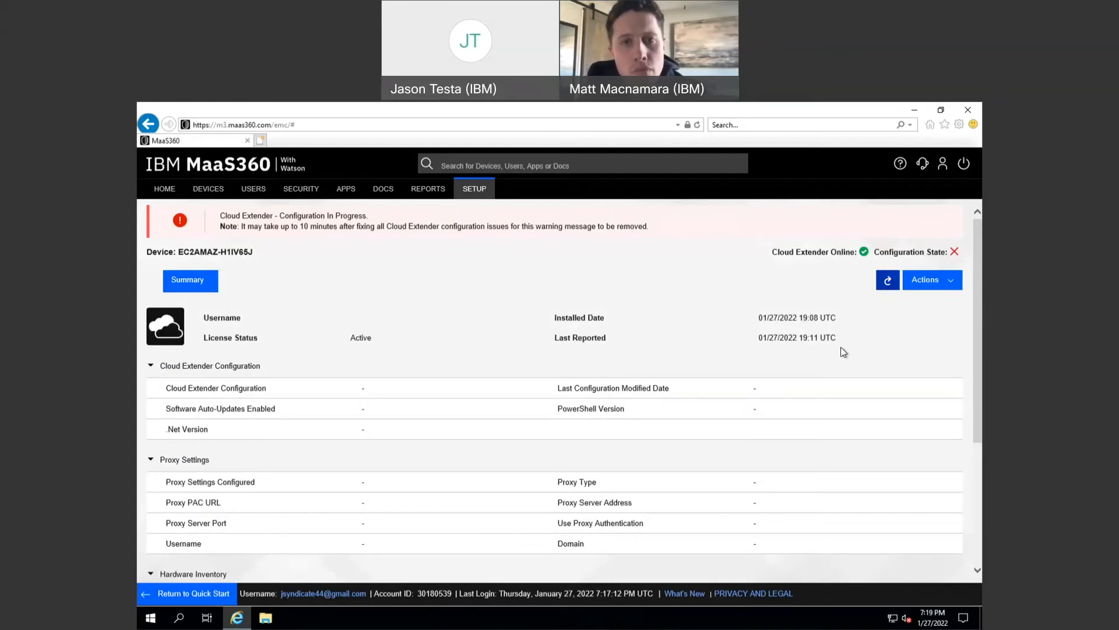
pyautogui.click(887, 279)
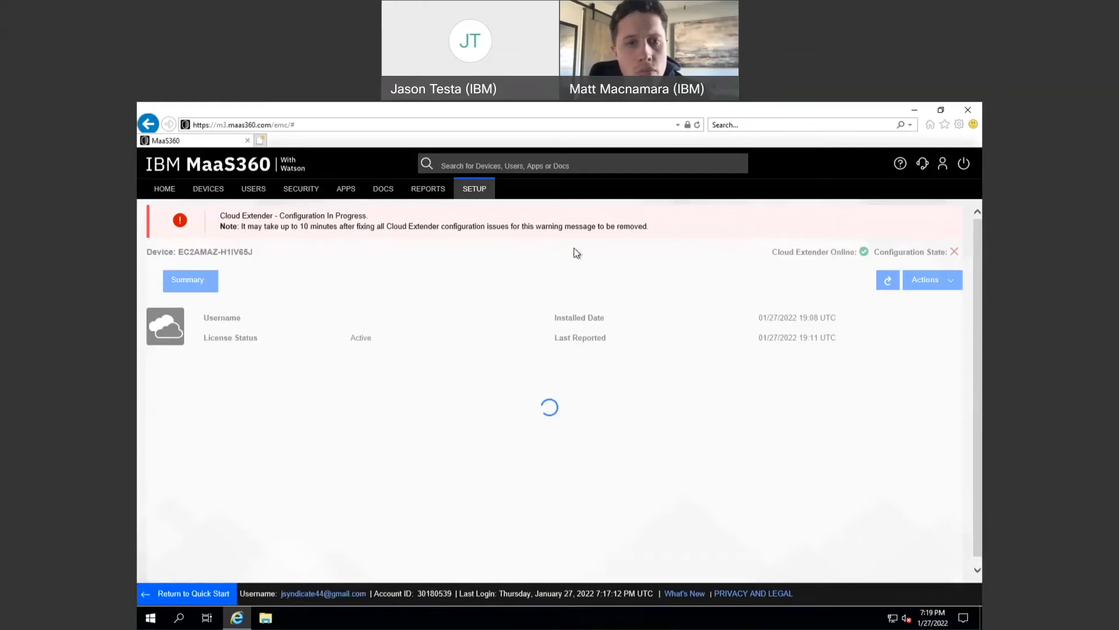
pyautogui.click(475, 189)
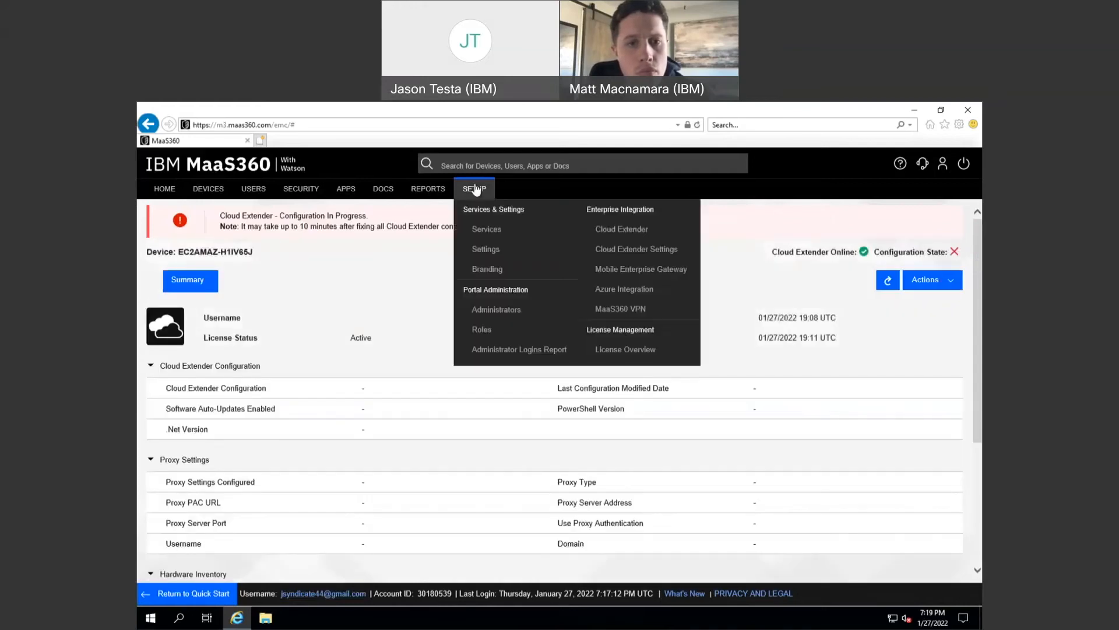
# - Open Cloud Extender Settings and show the Default policy's Exchange ActiveSync section
pyautogui.click(607, 254)
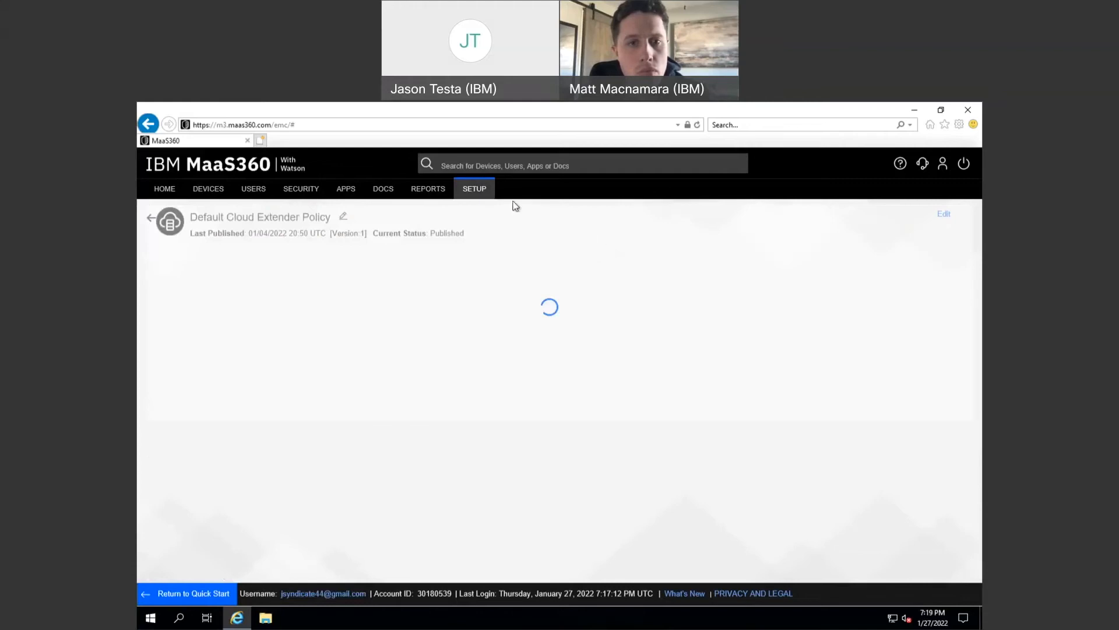
pyautogui.click(476, 191)
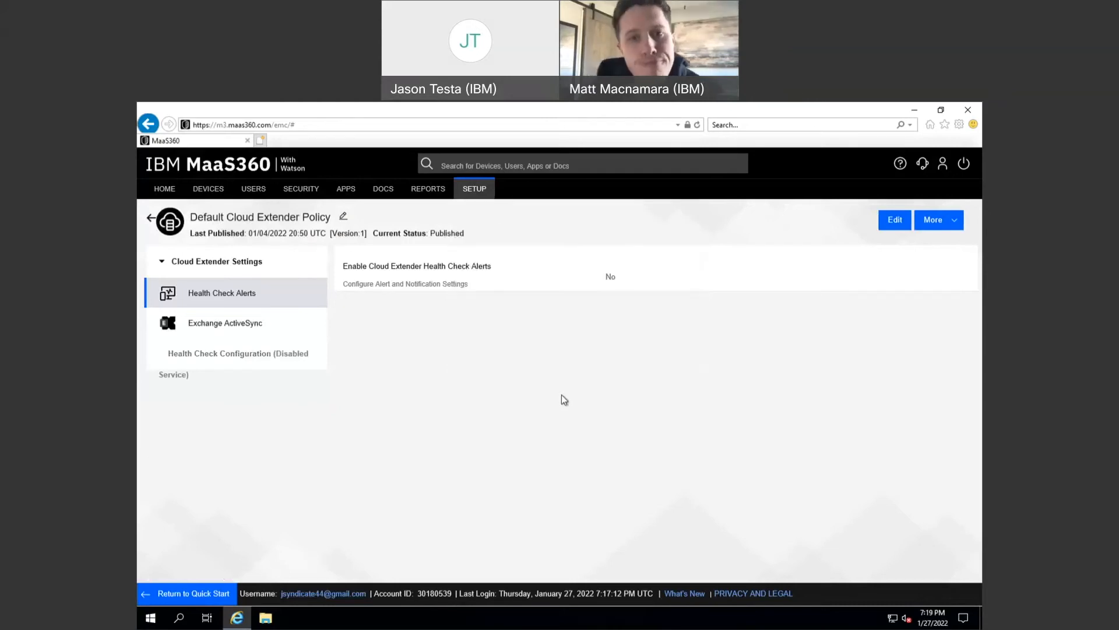
pyautogui.click(254, 330)
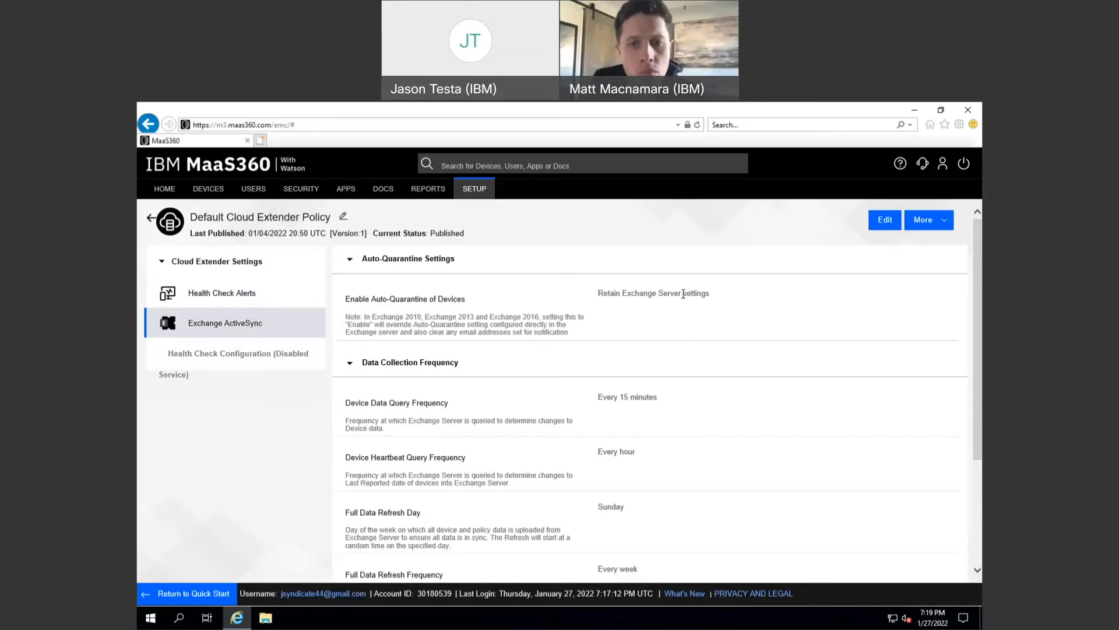
# - Edit the Default Cloud Extender Policy and set Enable Auto-Quarantine of Devices to Enable
pyautogui.click(876, 227)
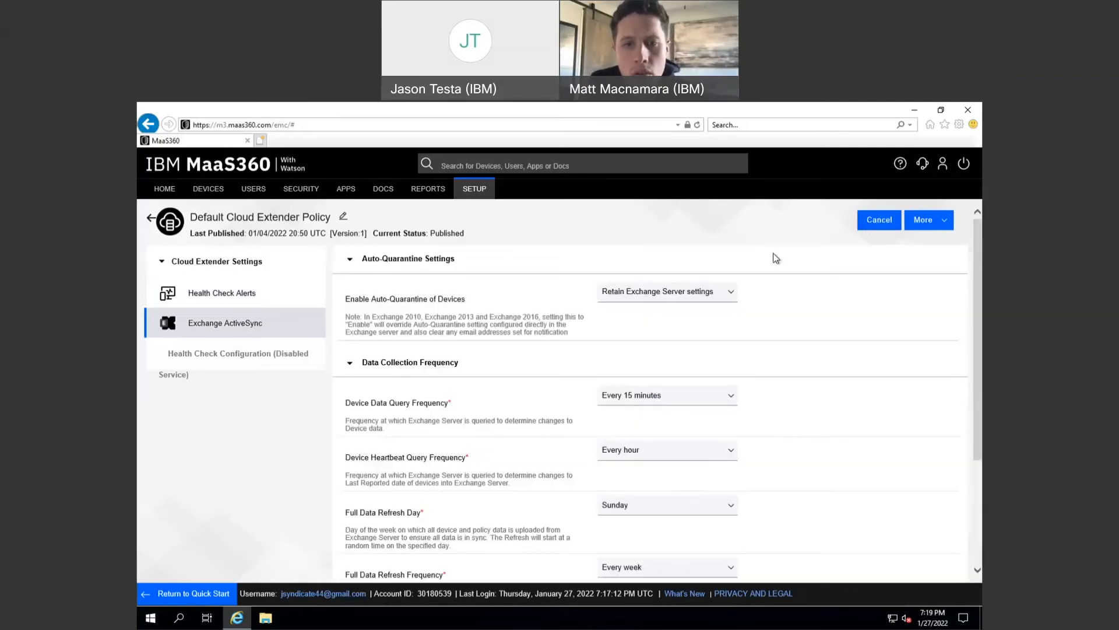
pyautogui.click(699, 293)
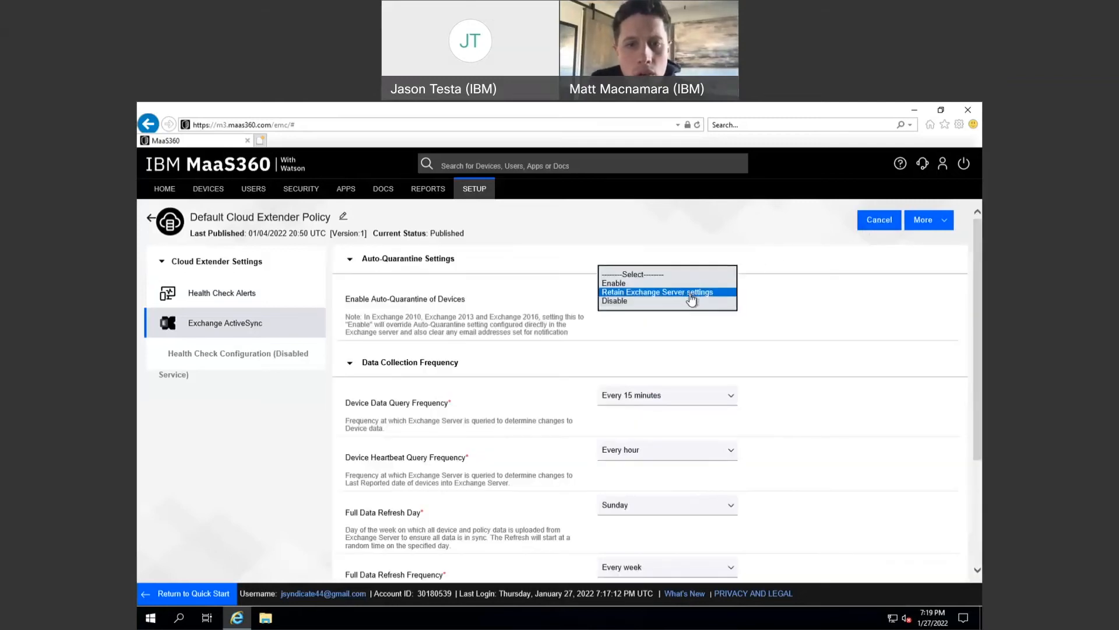
pyautogui.click(626, 285)
pyautogui.click(666, 411)
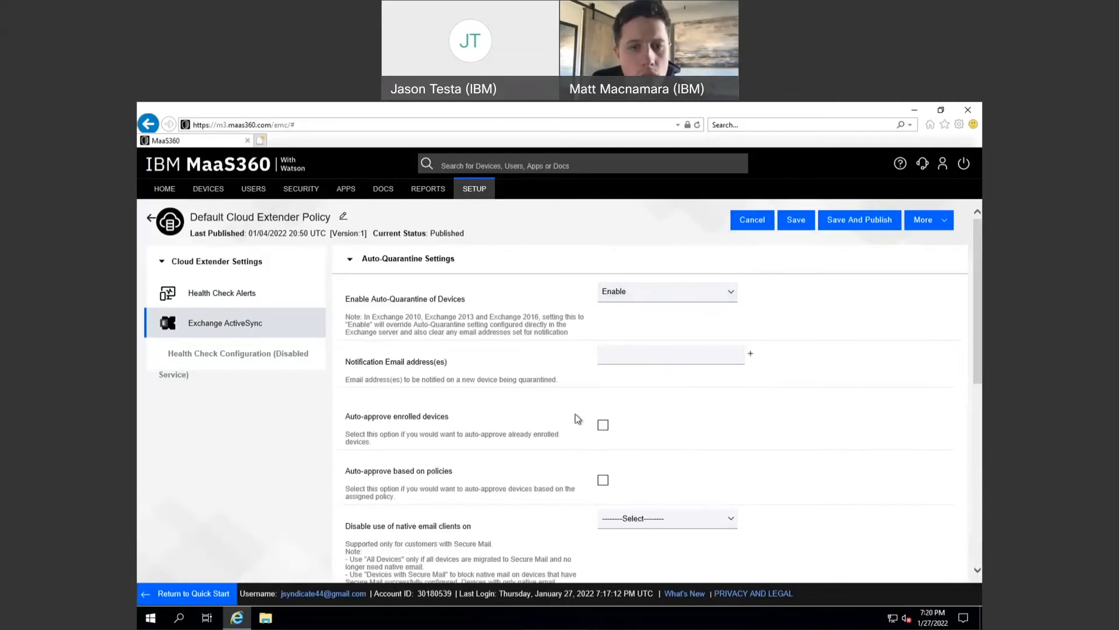
pyautogui.scroll(-1, 566, 437)
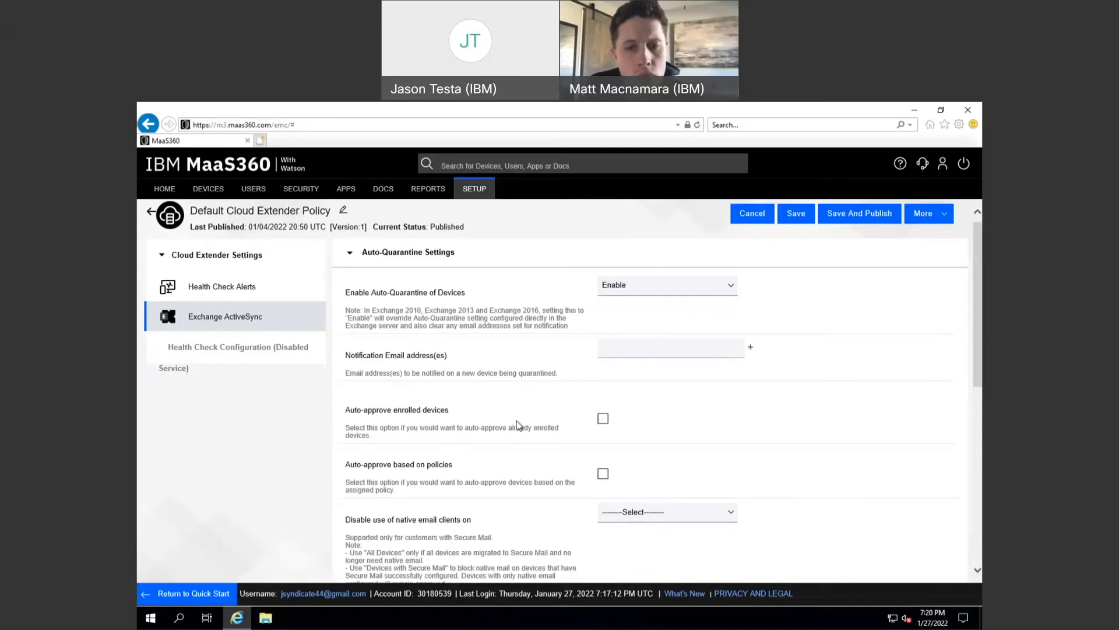
# - Turn on Auto-approve enrolled devices and view the native email client blocking options without choosing one
pyautogui.click(603, 419)
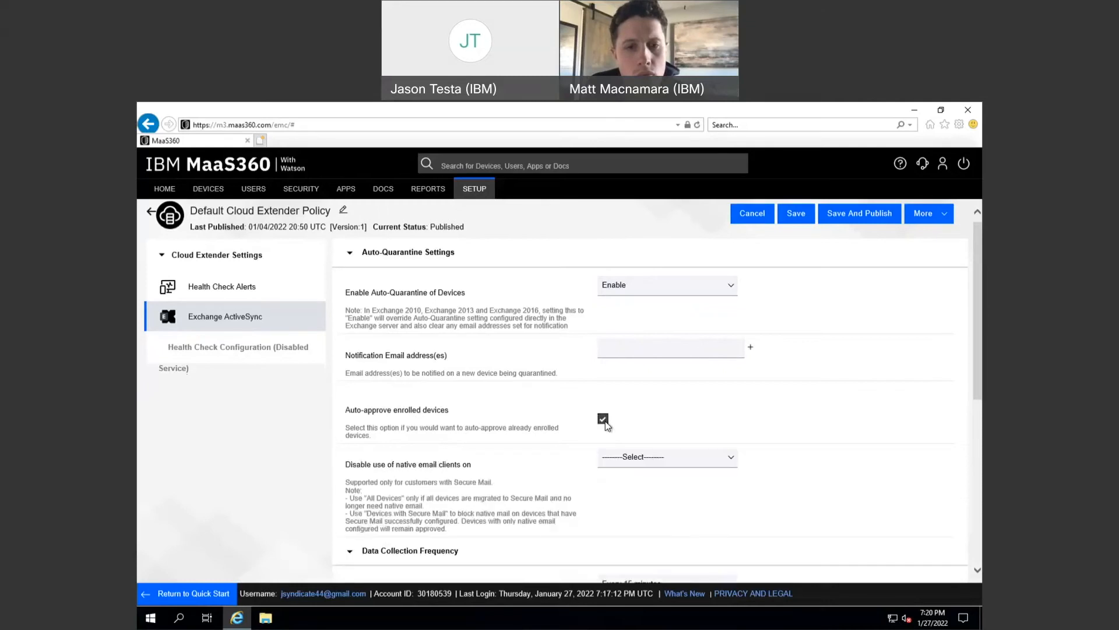
pyautogui.click(603, 419)
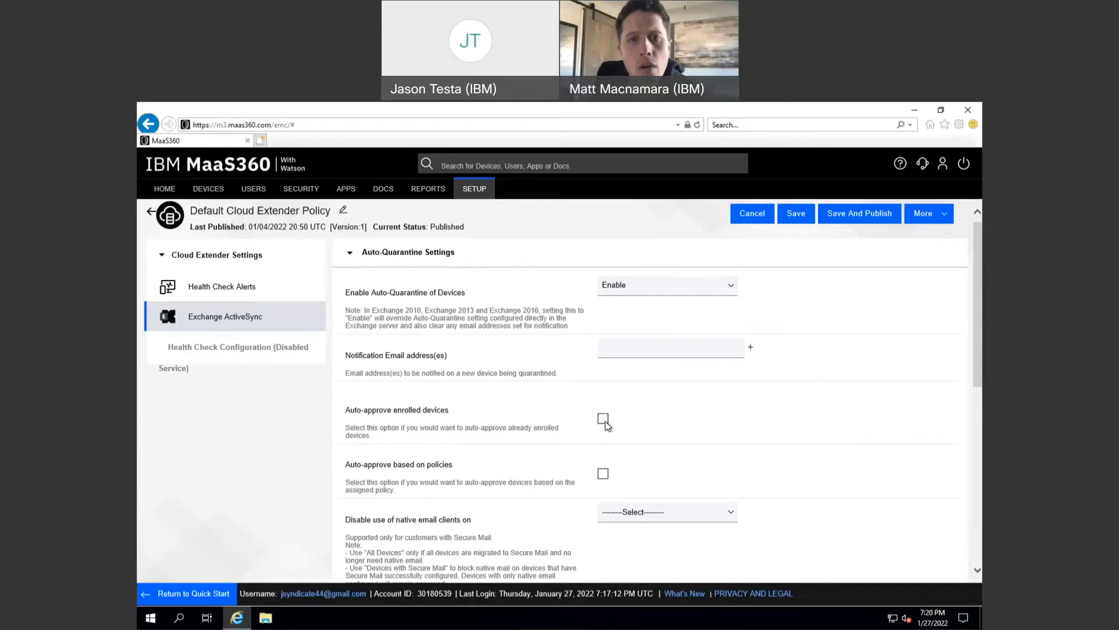
pyautogui.click(602, 418)
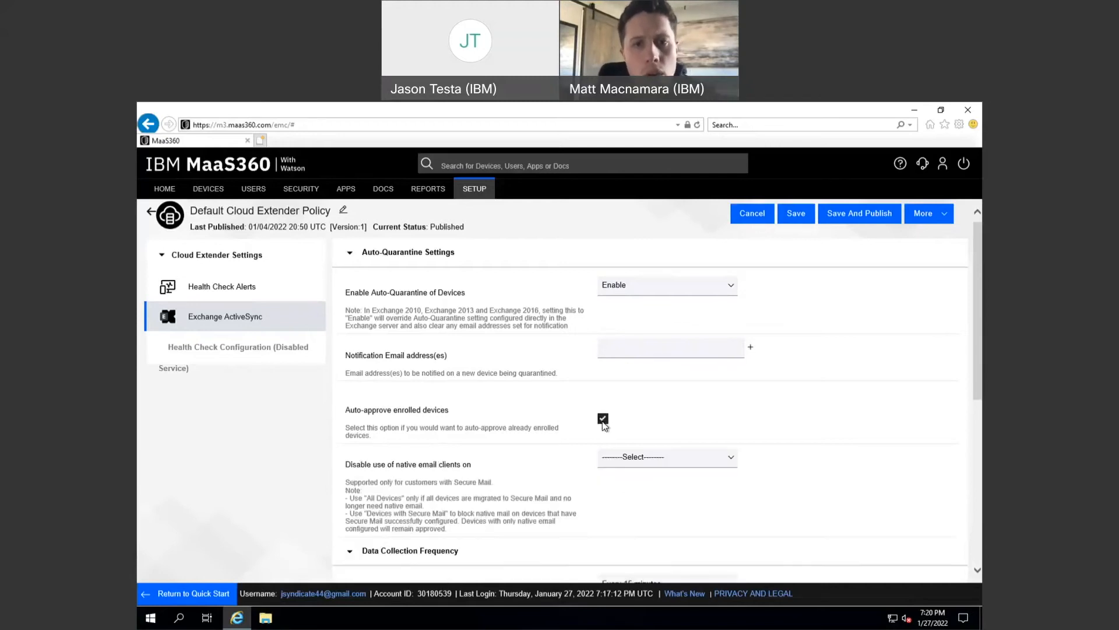
pyautogui.scroll(-1, 540, 477)
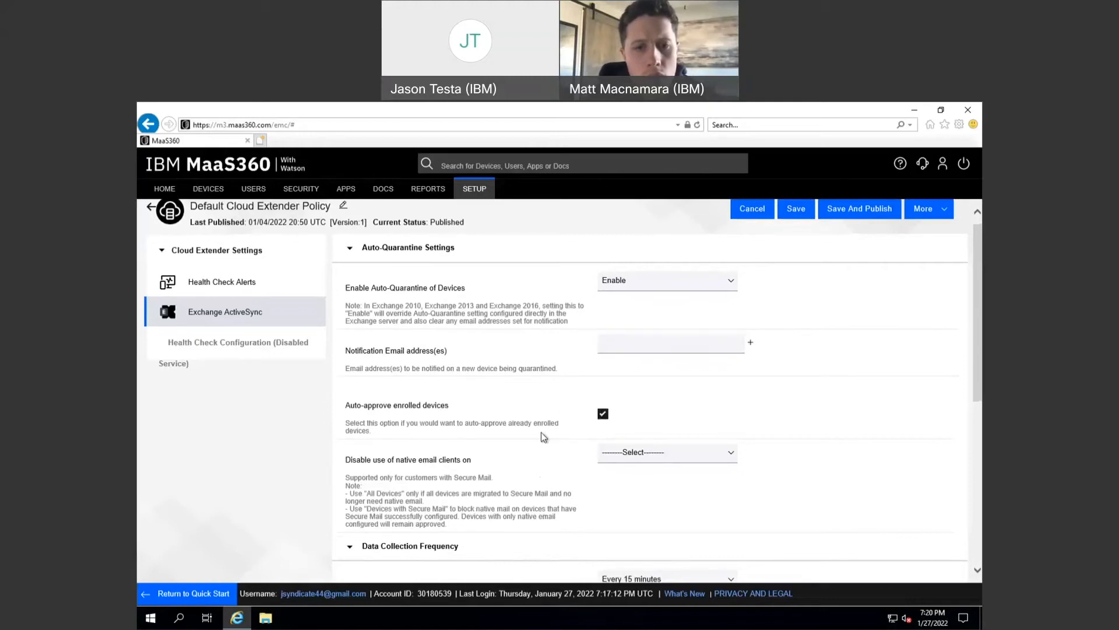
pyautogui.scroll(-1, 411, 475)
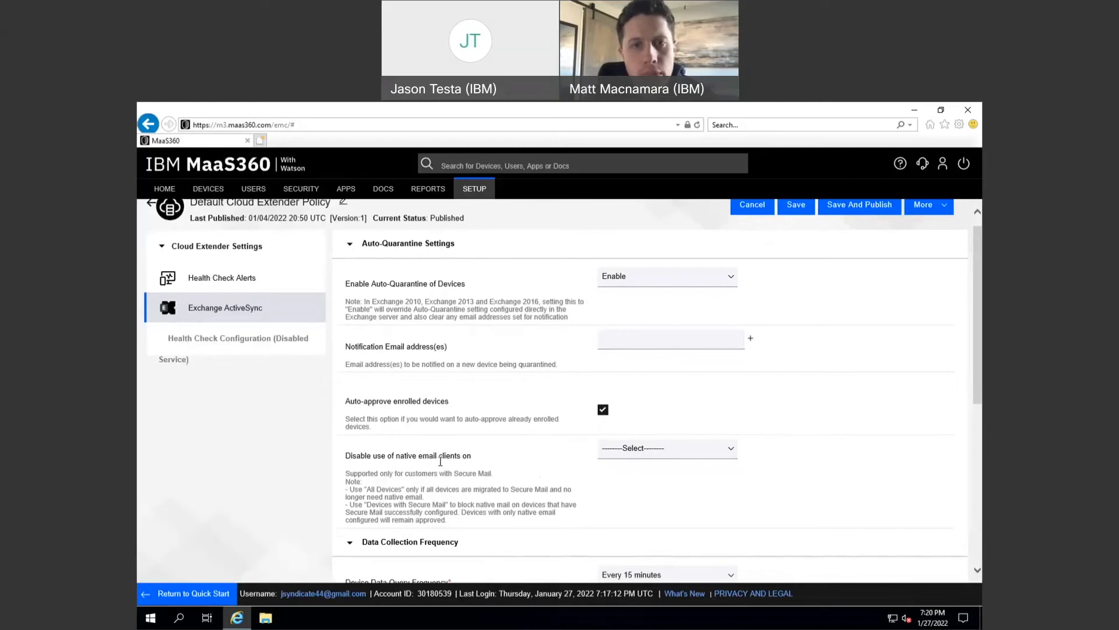
pyautogui.click(612, 456)
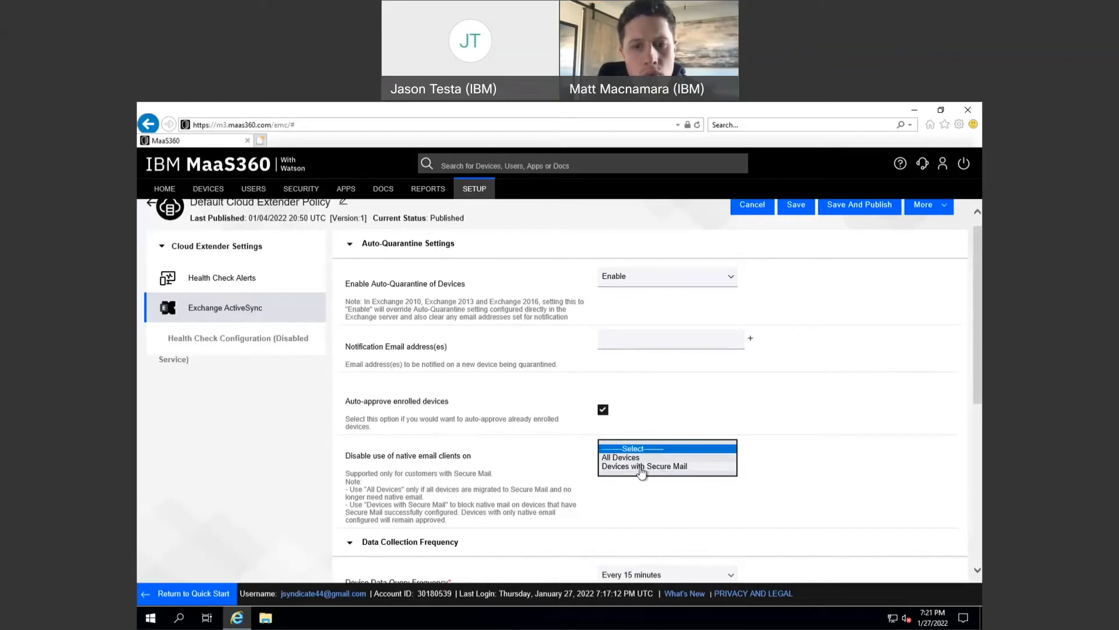
pyautogui.click(577, 457)
pyautogui.scroll(-1, 589, 477)
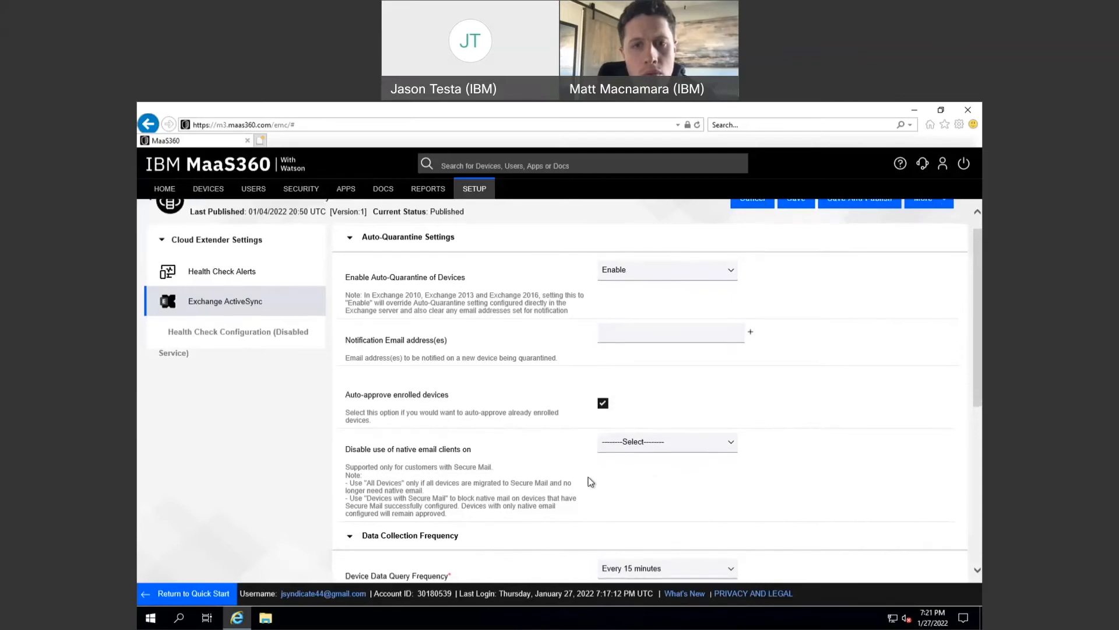
pyautogui.click(603, 403)
pyautogui.scroll(-2, 610, 430)
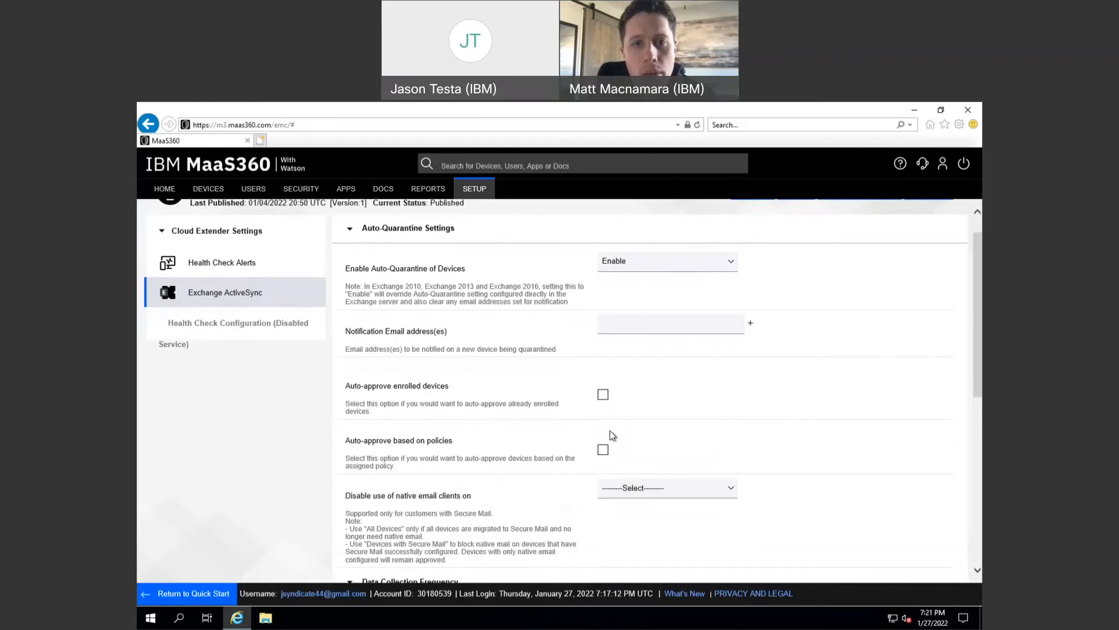
pyautogui.scroll(-1, 610, 430)
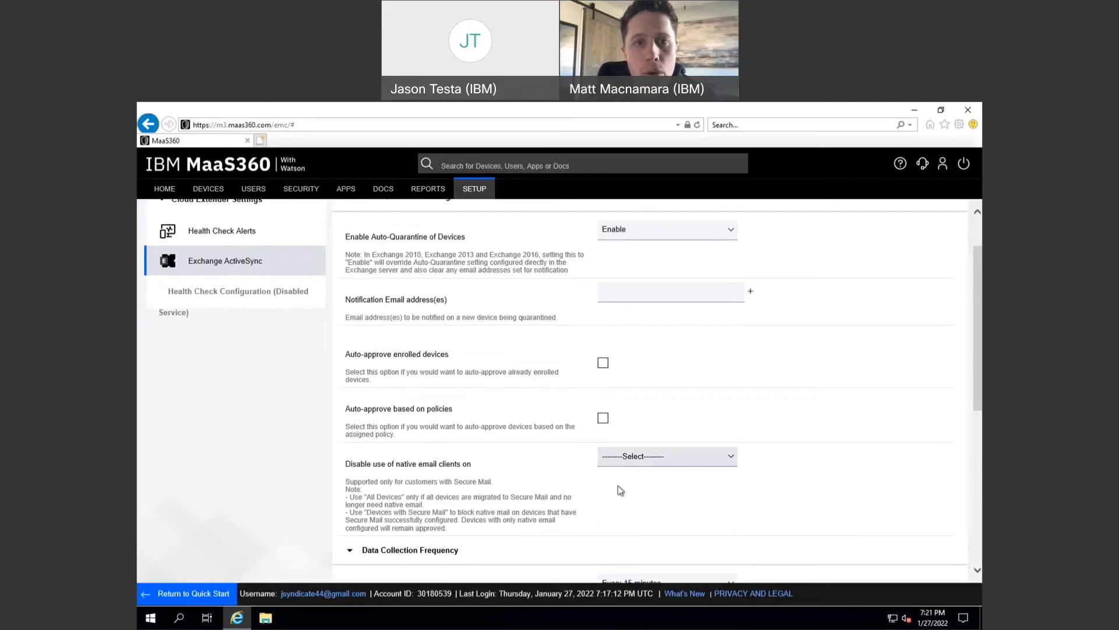
pyautogui.scroll(-1, 624, 504)
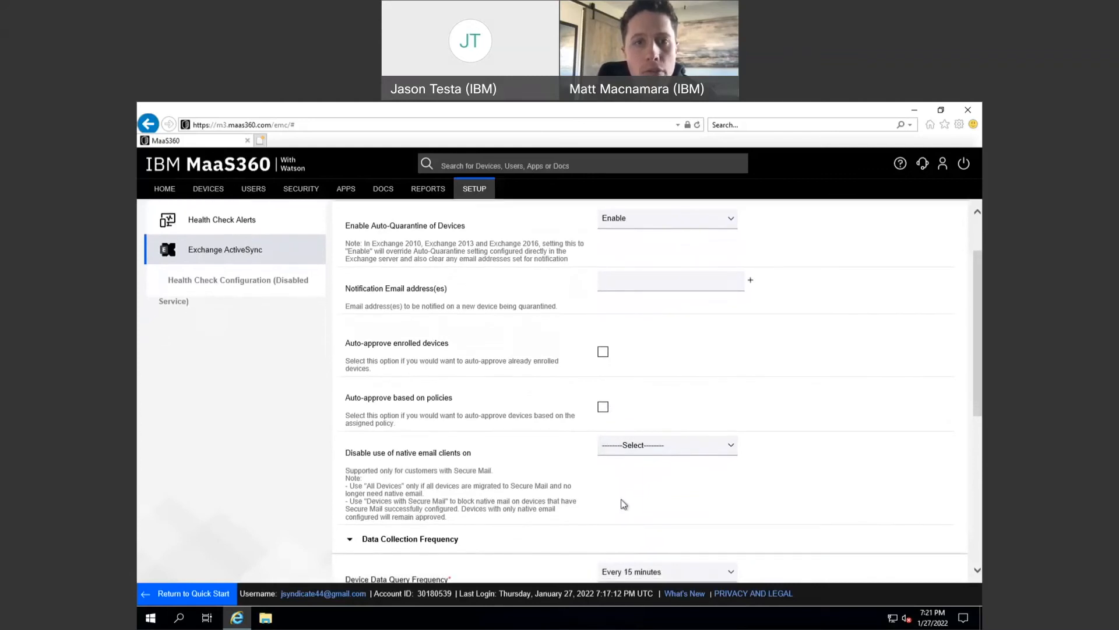
pyautogui.scroll(-3, 624, 505)
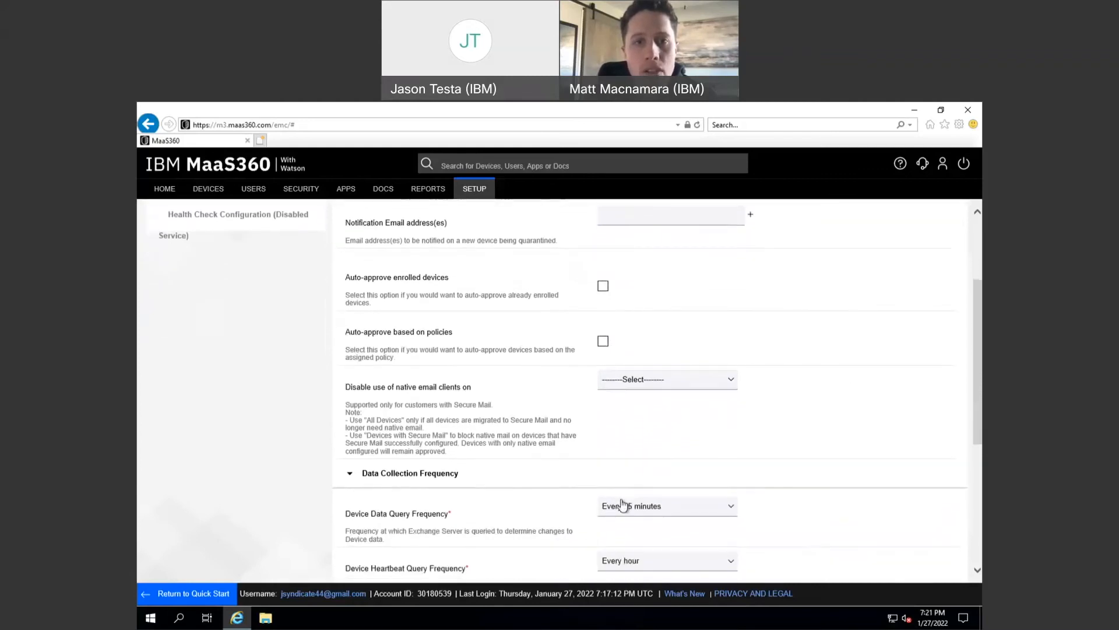
pyautogui.scroll(-2, 623, 503)
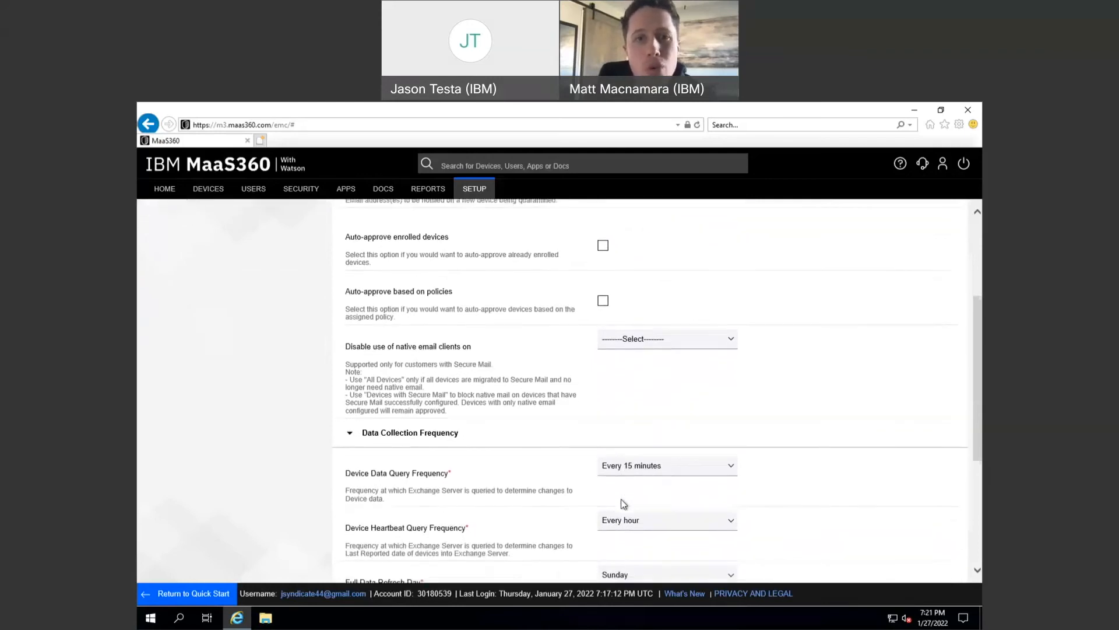
pyautogui.scroll(-2, 622, 504)
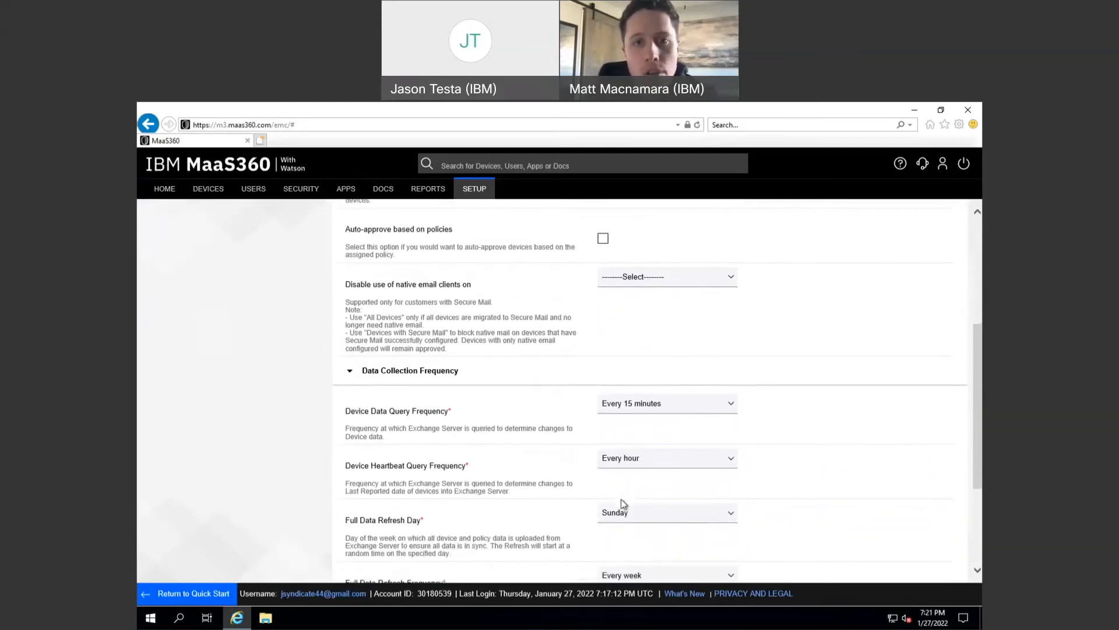
pyautogui.click(645, 280)
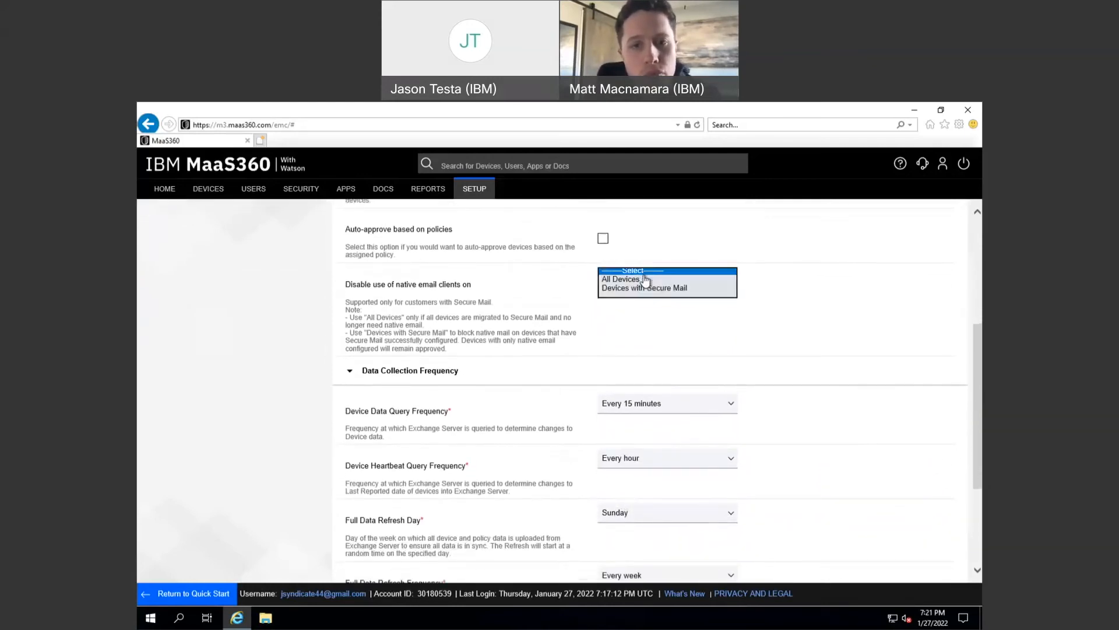
pyautogui.click(646, 333)
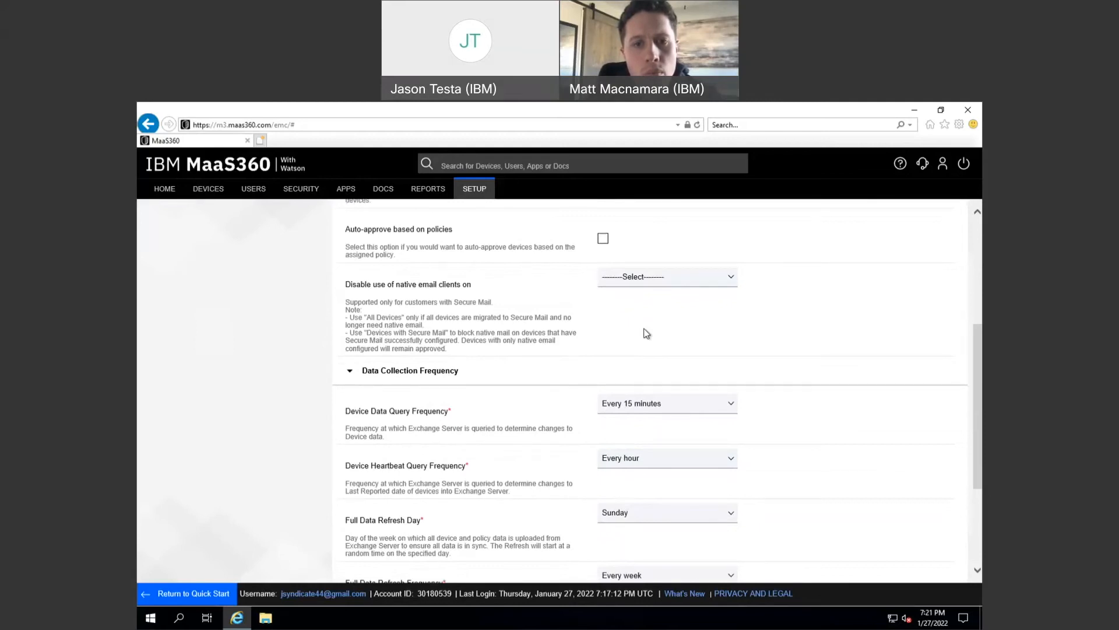
pyautogui.click(645, 283)
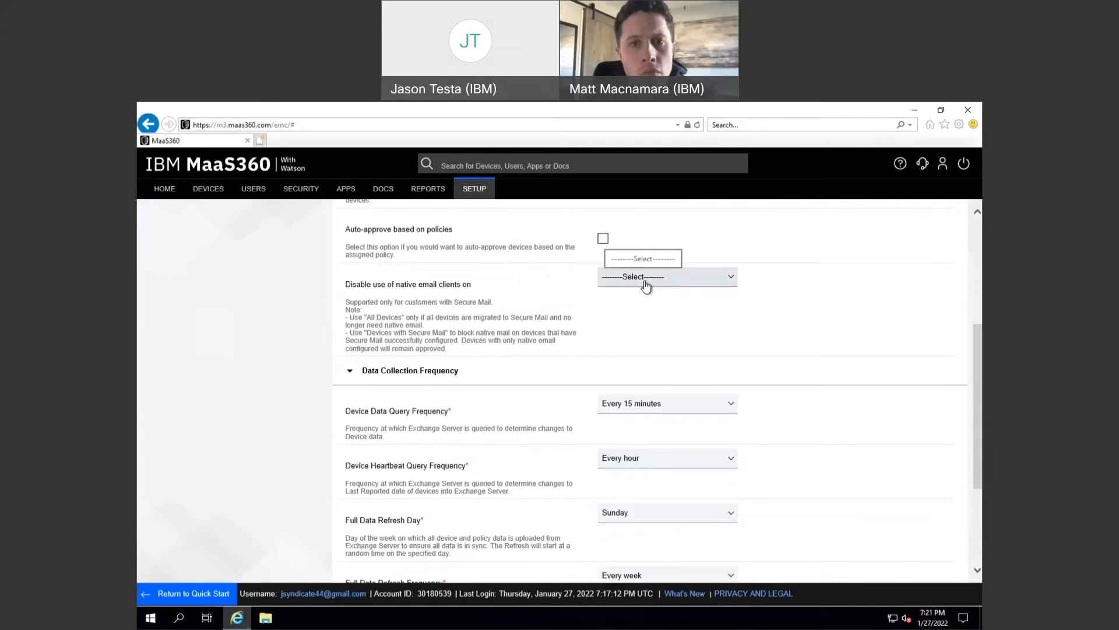
pyautogui.click(645, 284)
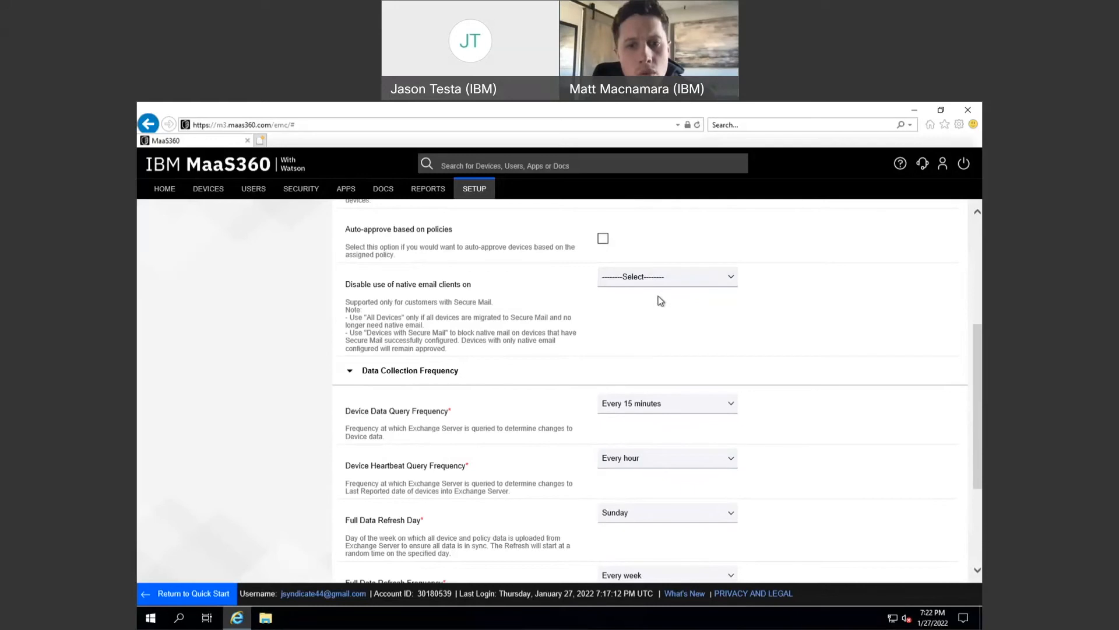
pyautogui.scroll(1, 661, 300)
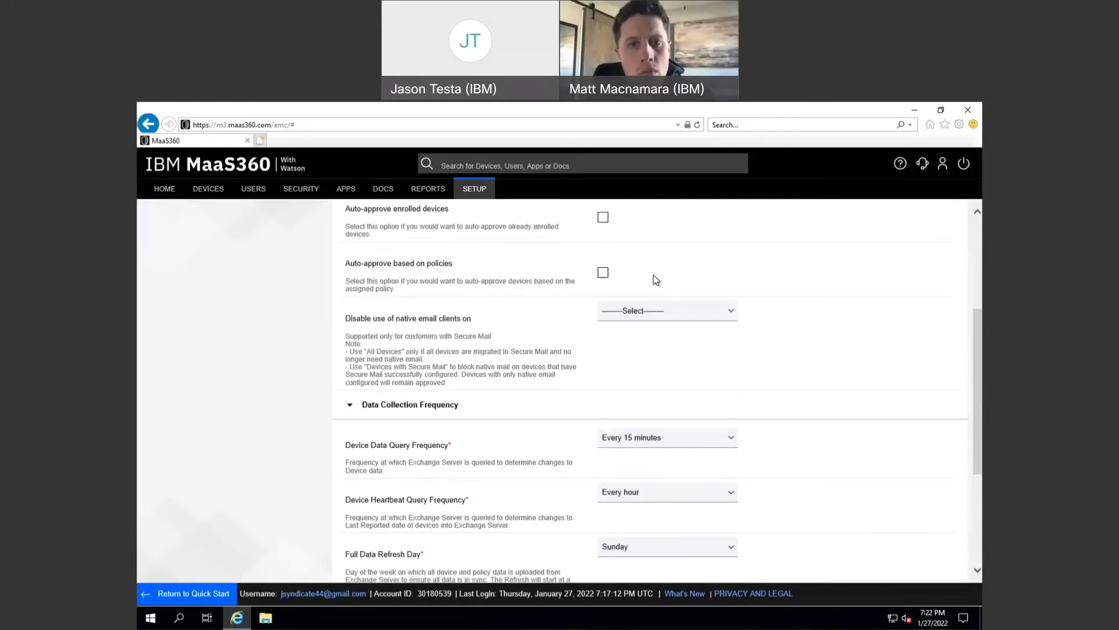
pyautogui.scroll(-1, 665, 380)
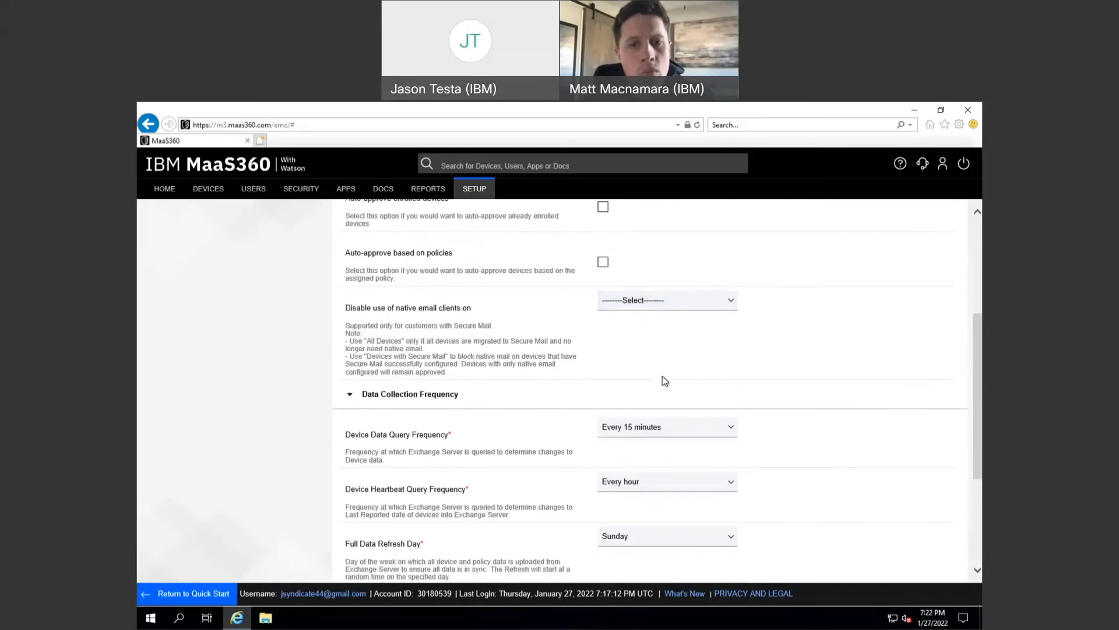
pyautogui.scroll(-1, 663, 376)
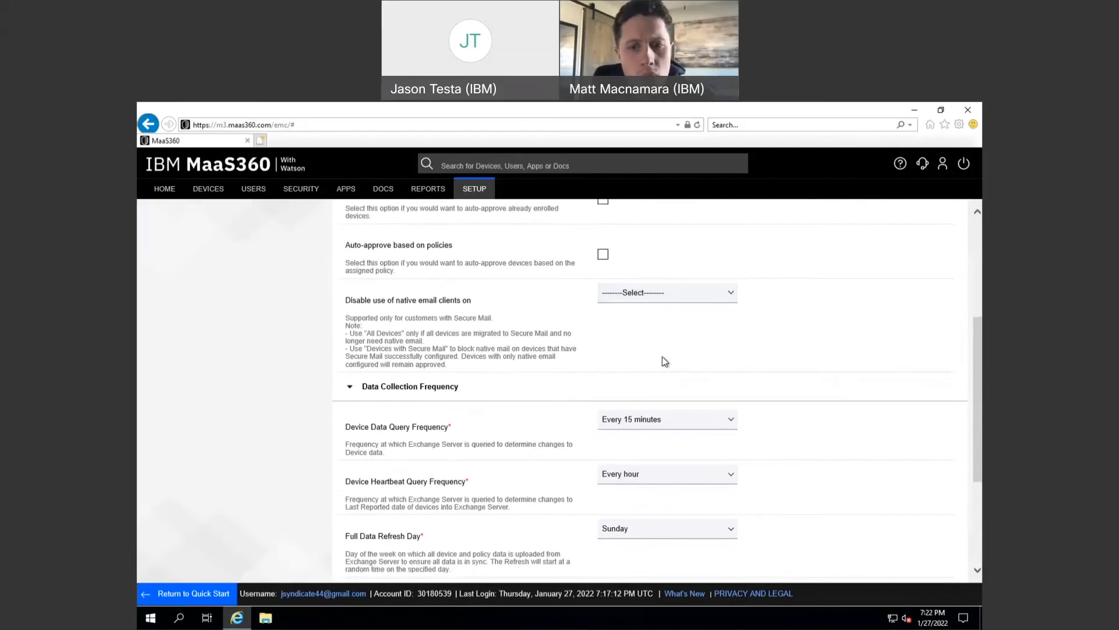
pyautogui.scroll(-1, 663, 344)
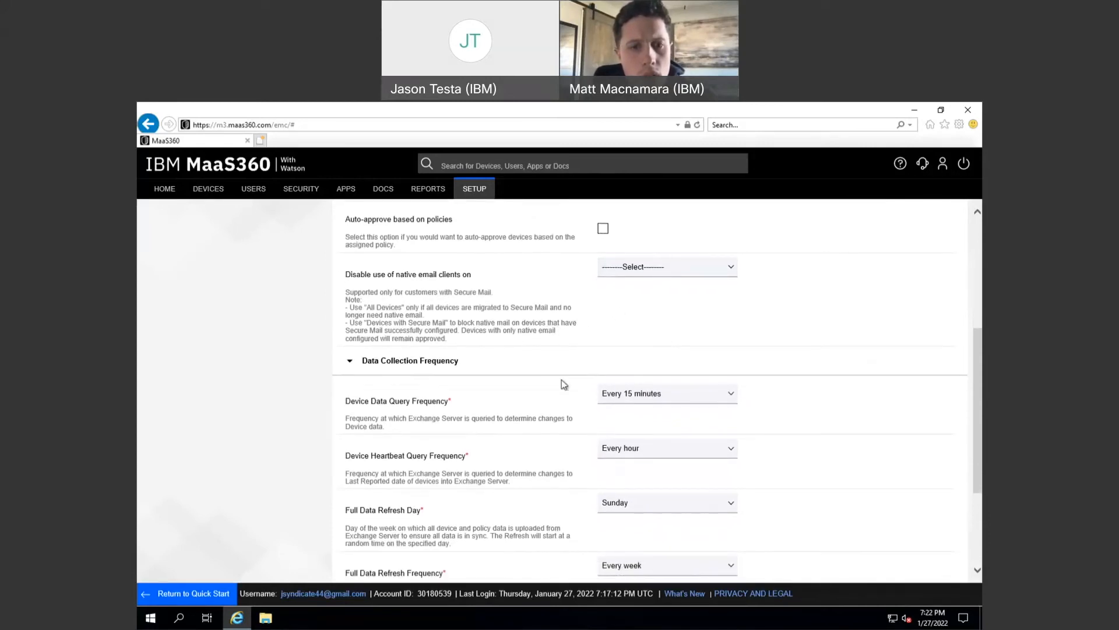
pyautogui.scroll(-3, 561, 379)
pyautogui.scroll(-3, 561, 379)
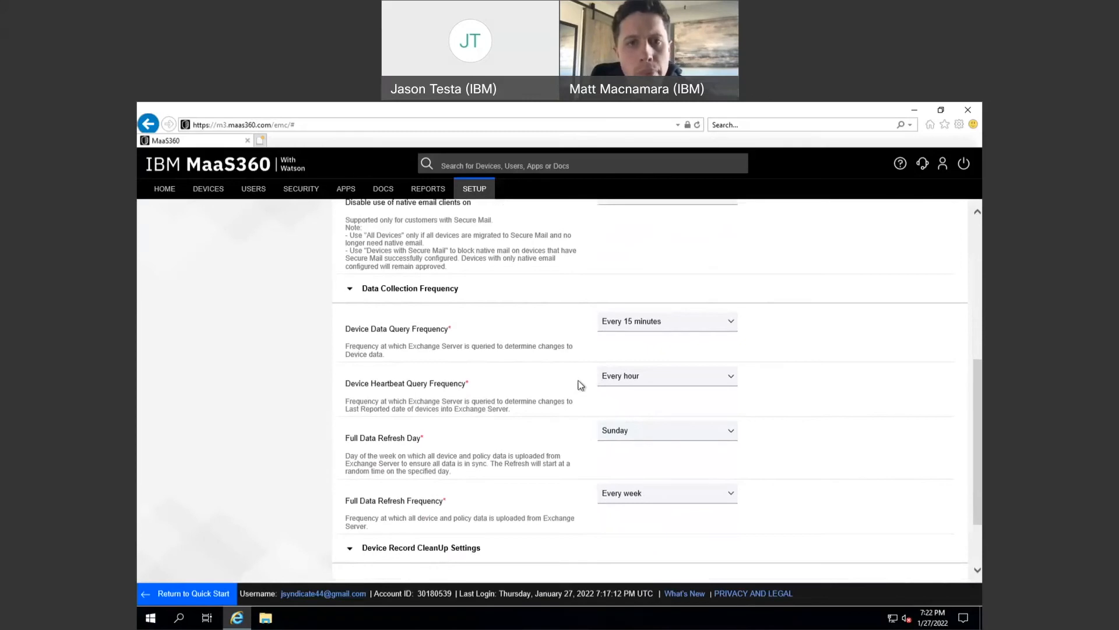
pyautogui.scroll(-1, 578, 386)
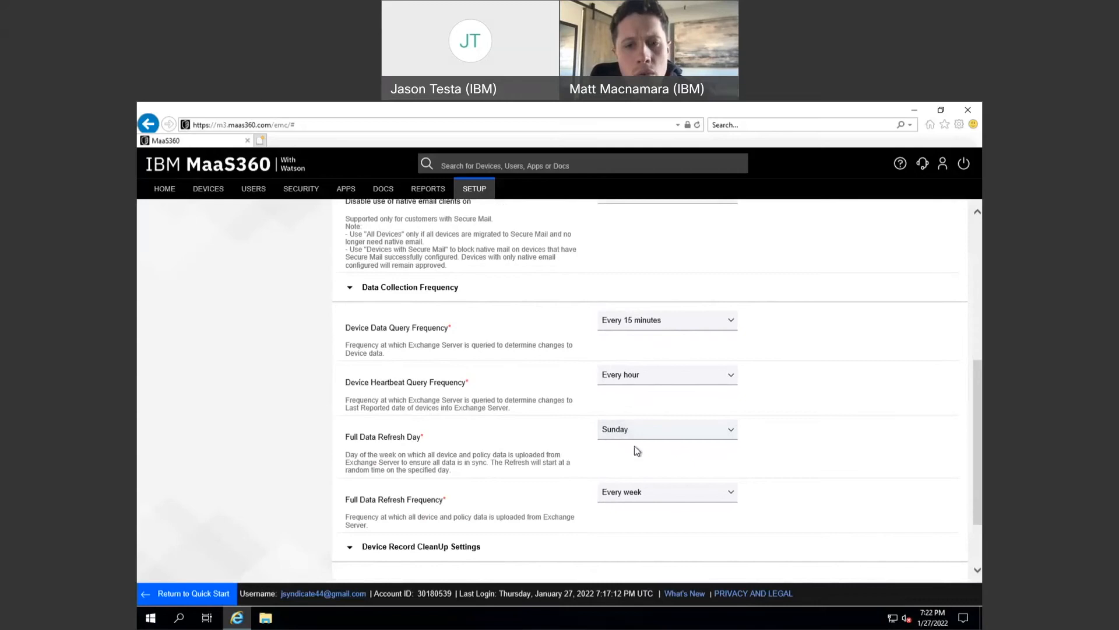
pyautogui.scroll(-1, 645, 465)
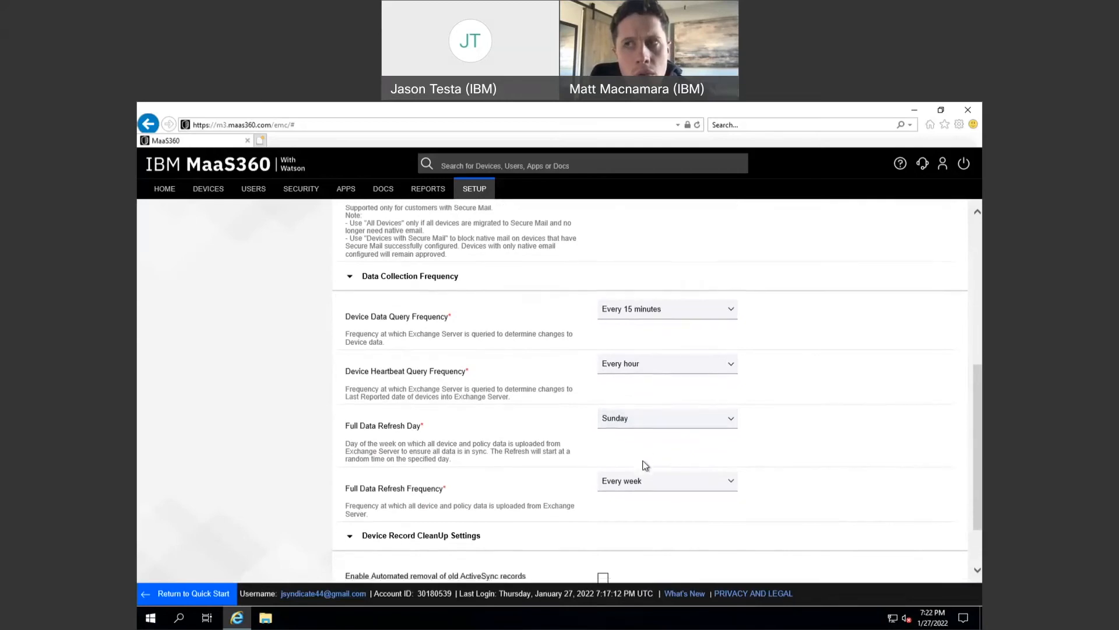
pyautogui.scroll(-1, 645, 459)
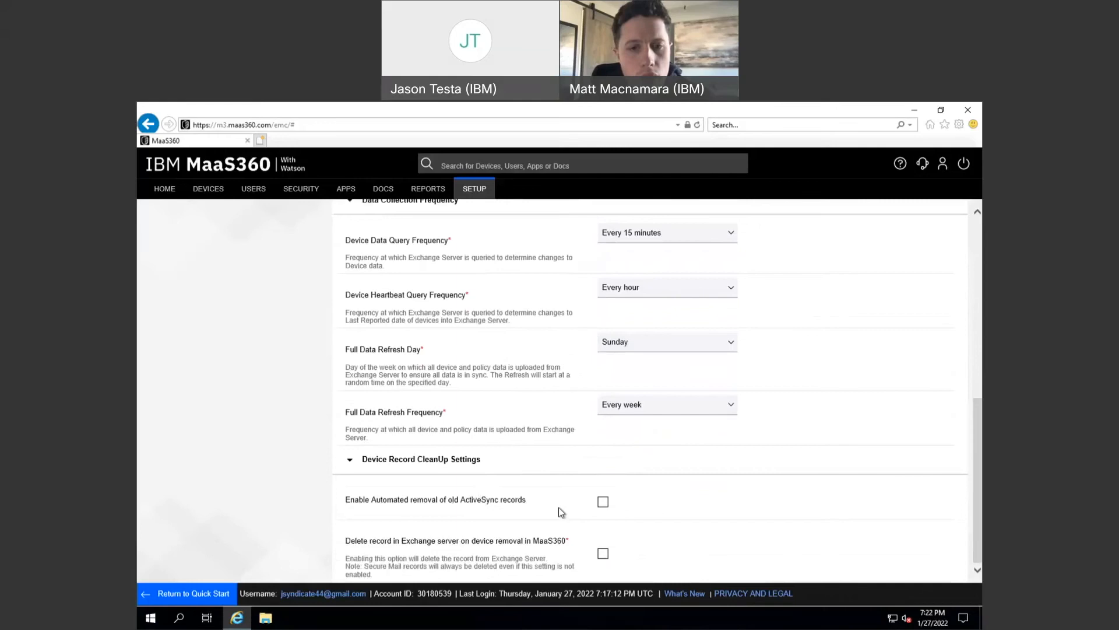
# - Check 'Enable Automated removal of old ActiveSync records' and view the Time Period choices unchanged
pyautogui.click(604, 505)
pyautogui.scroll(-1, 692, 512)
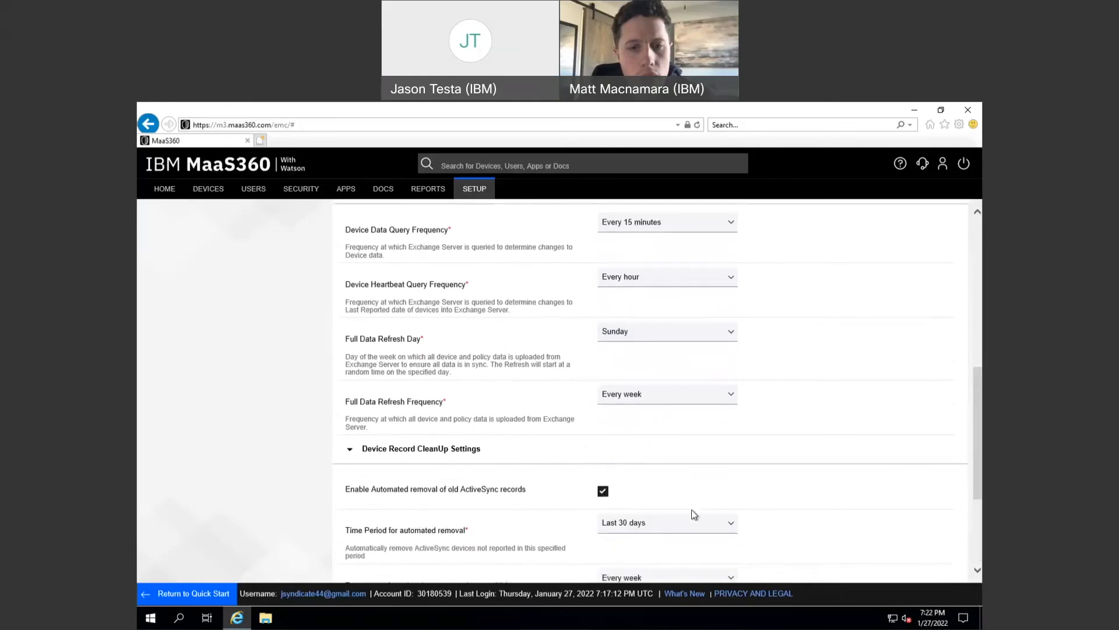
pyautogui.scroll(-2, 694, 515)
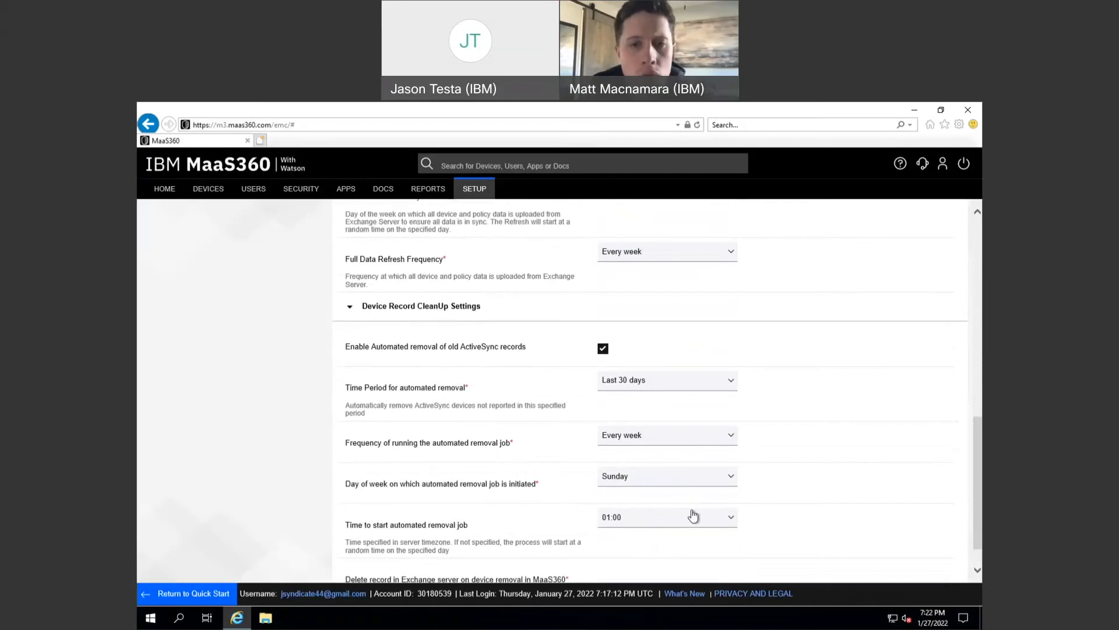
pyautogui.click(647, 382)
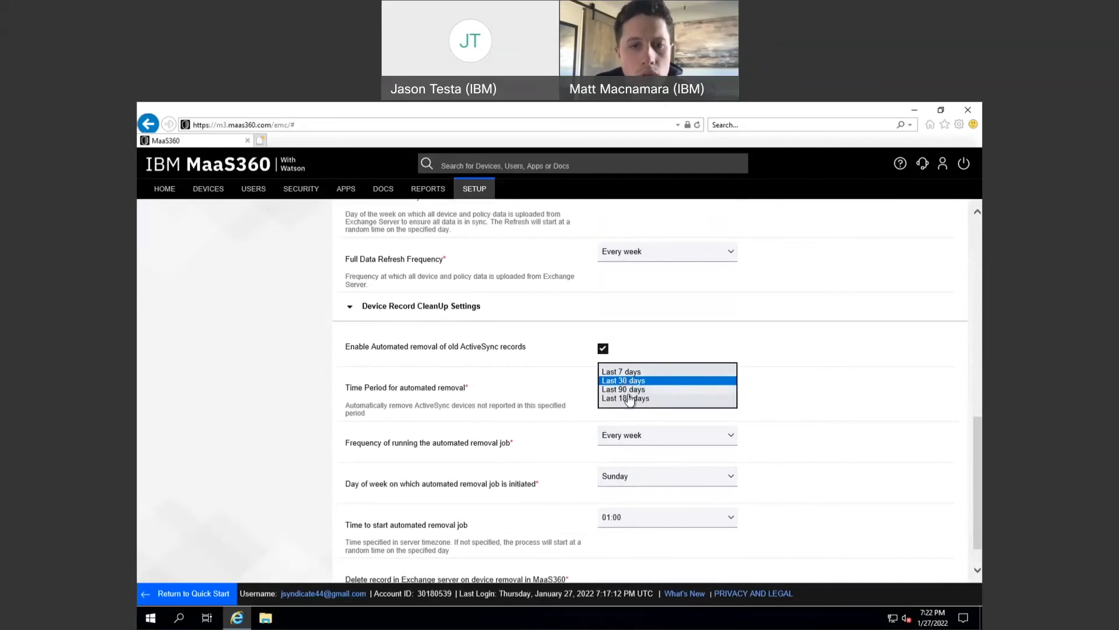
pyautogui.click(783, 382)
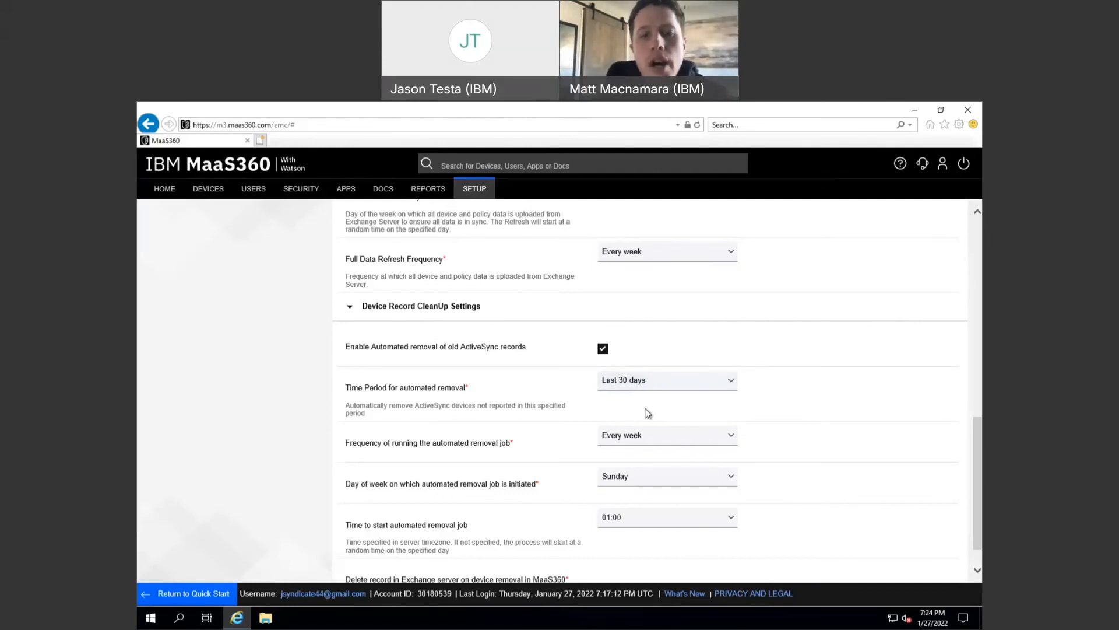
# - Choose 'Last 7 days' as the time period for automated ActiveSync record removal
pyautogui.click(641, 384)
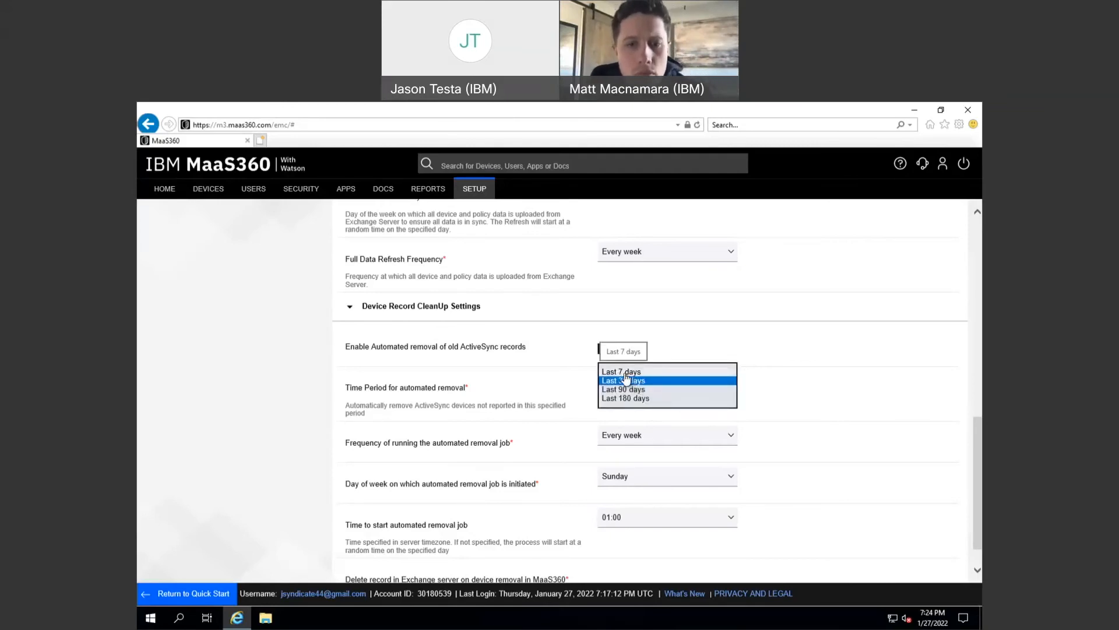
pyautogui.click(625, 374)
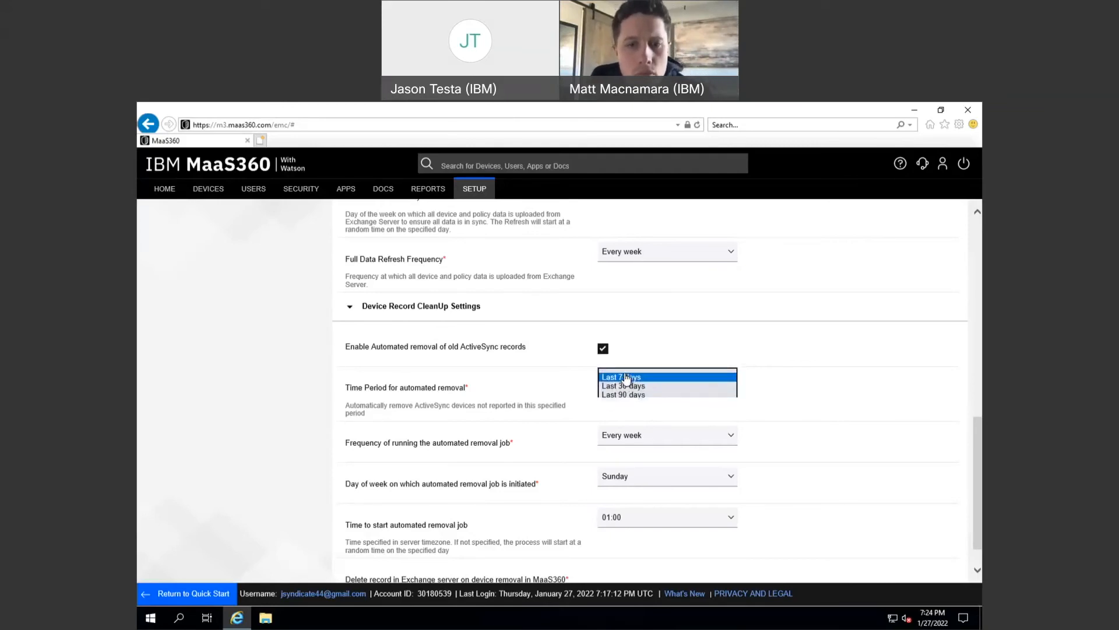
pyautogui.click(687, 406)
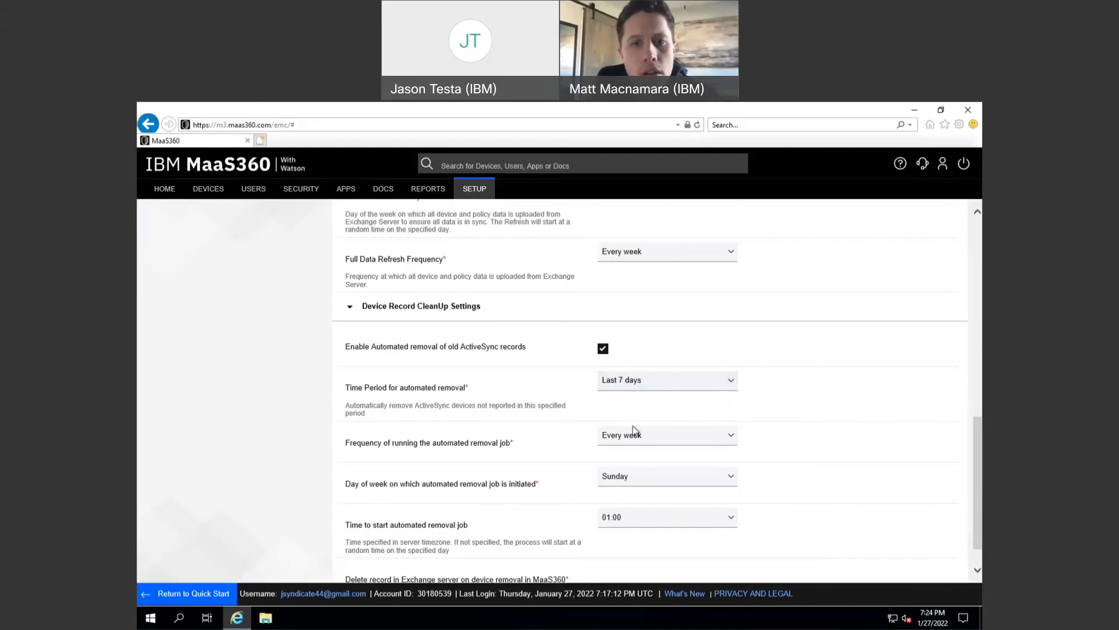
pyautogui.scroll(10, 634, 430)
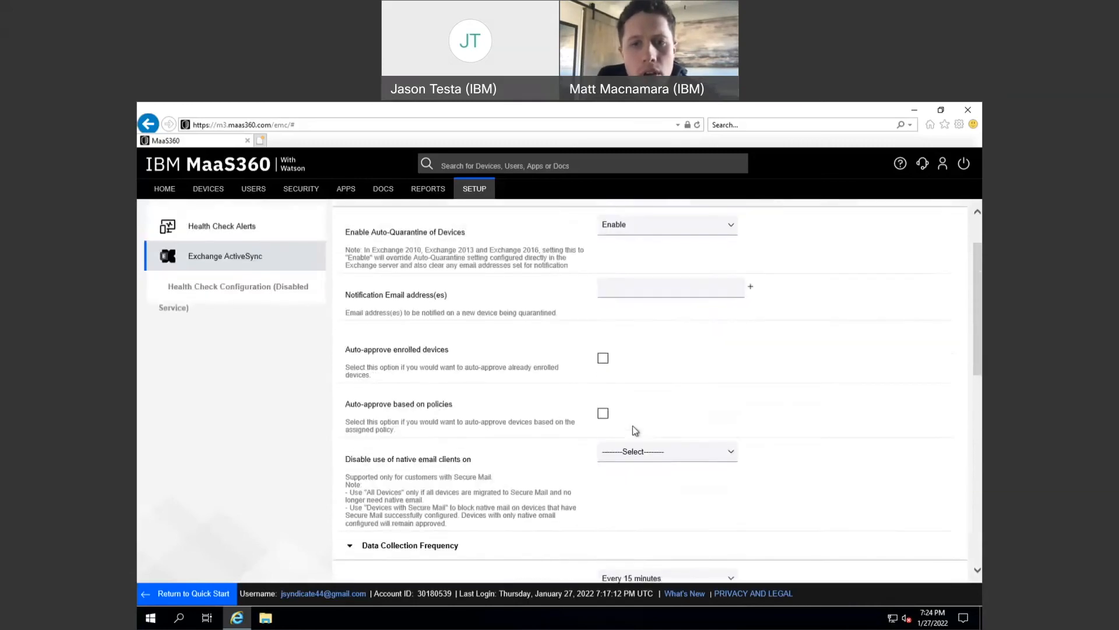
pyautogui.scroll(3, 631, 426)
# - Cancel the ActiveSync policy edits and go to the SETUP > Cloud Extender summary page
pyautogui.click(754, 220)
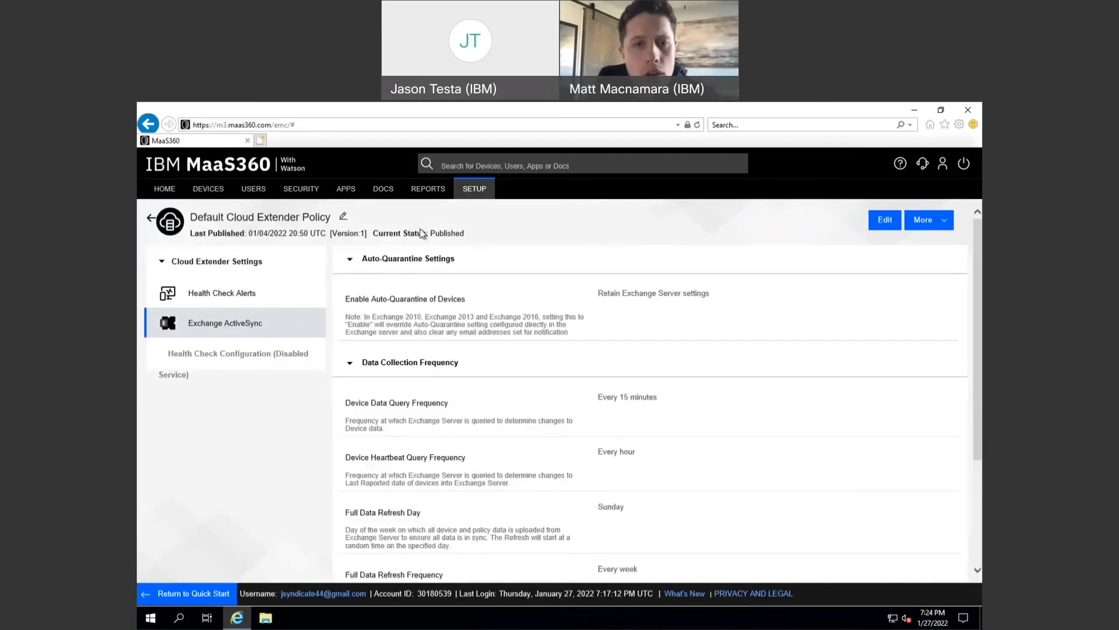
pyautogui.moveTo(473, 190)
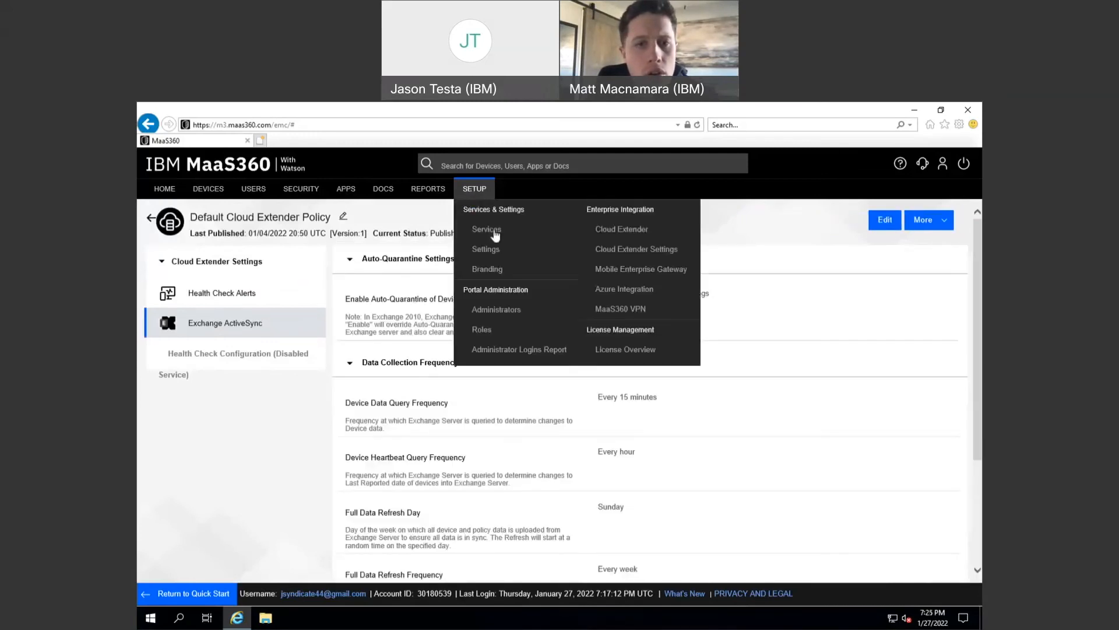
pyautogui.click(639, 230)
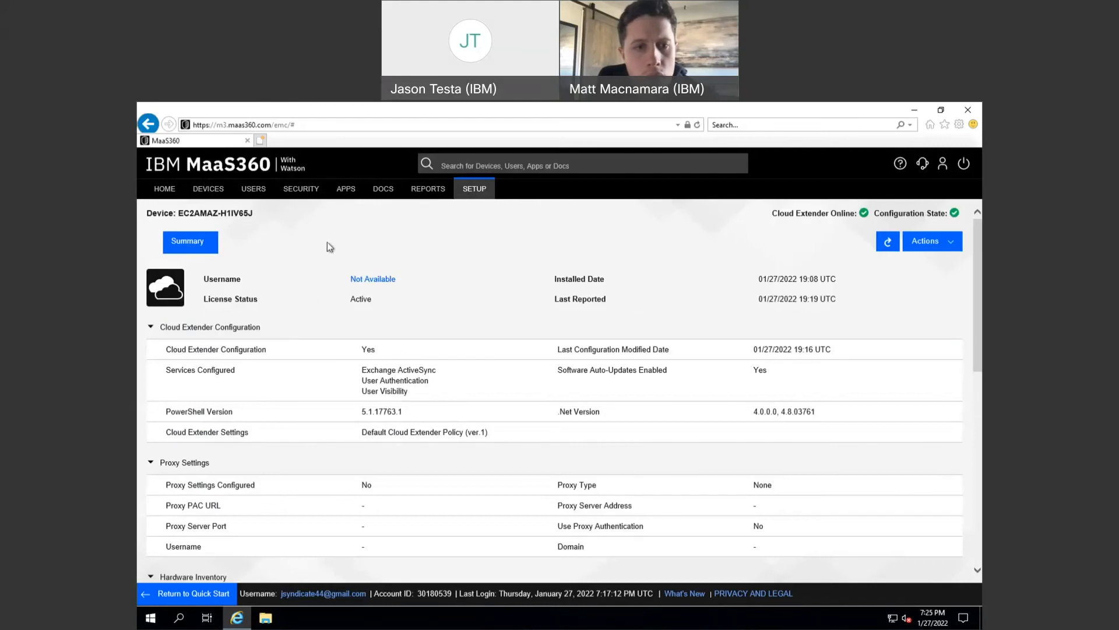
# - Go to SETUP > Settings and view the MaaS360 Directory authentication actions without choosing any
pyautogui.moveTo(460, 197)
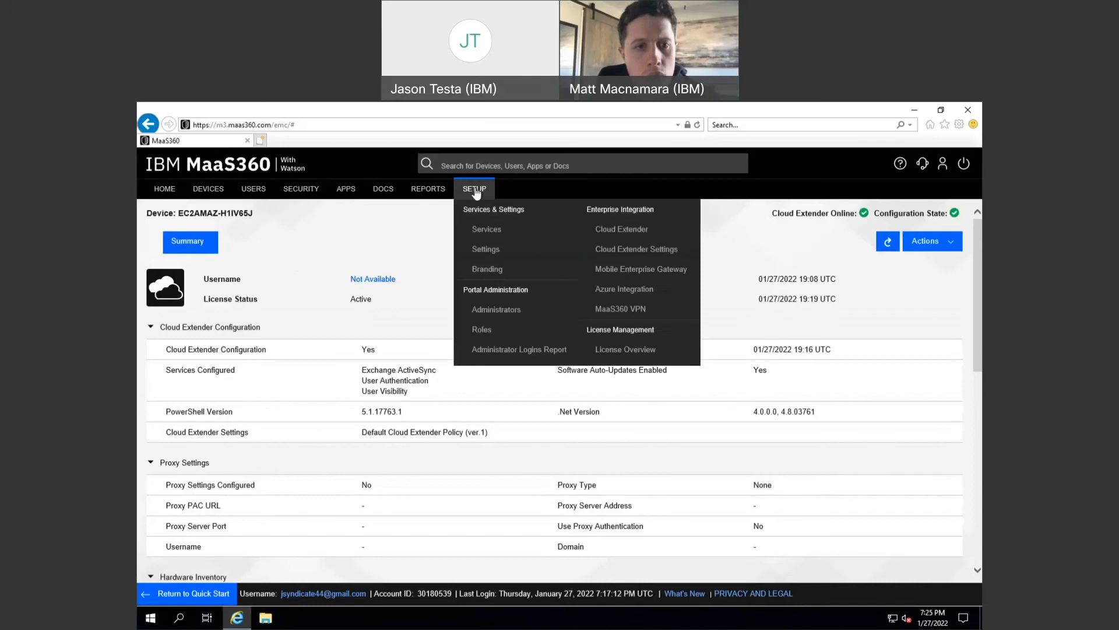
pyautogui.click(480, 249)
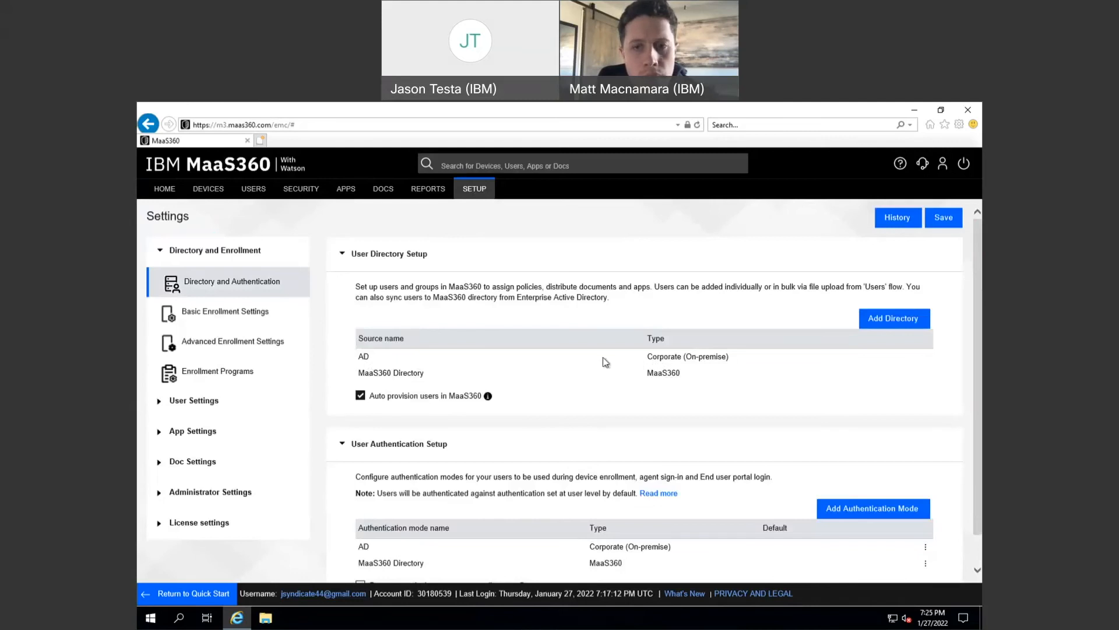
pyautogui.scroll(-1, 605, 361)
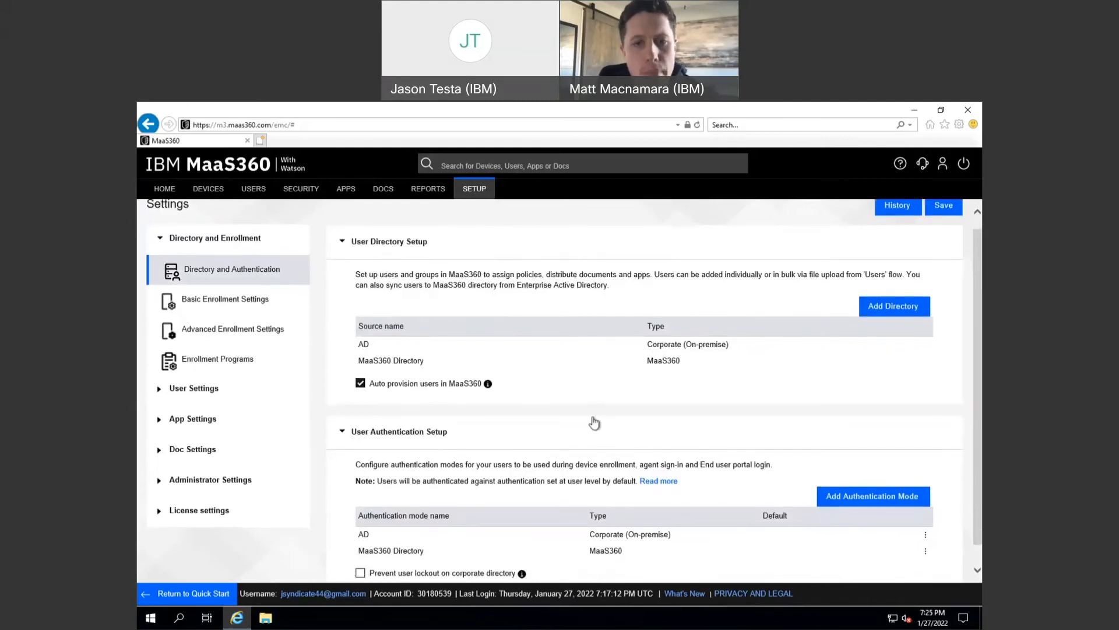
pyautogui.scroll(-1, 586, 529)
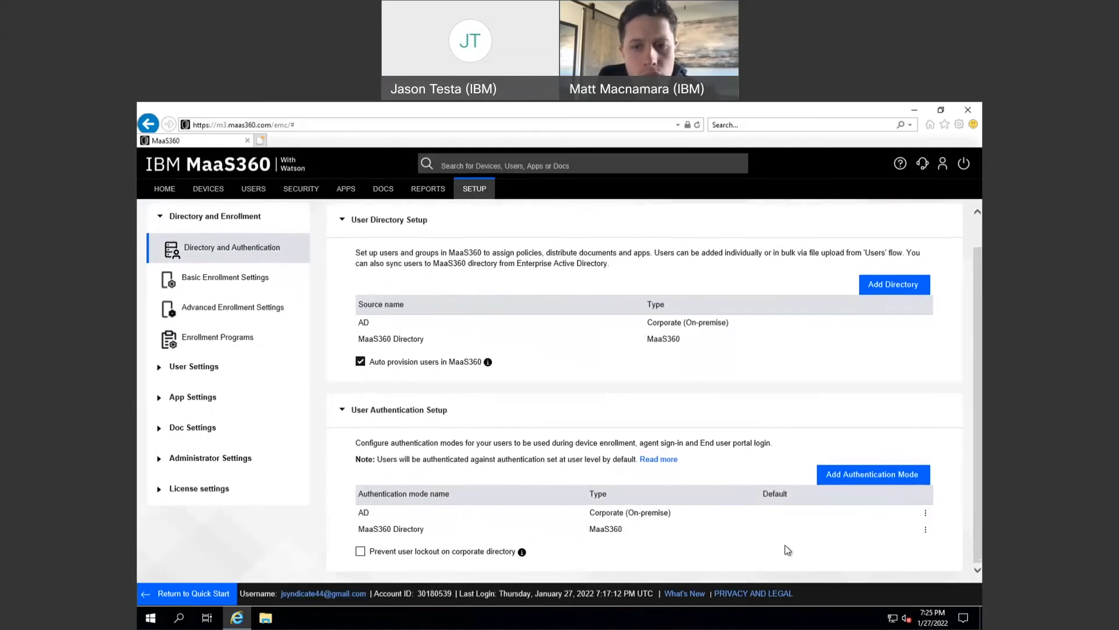
pyautogui.click(927, 529)
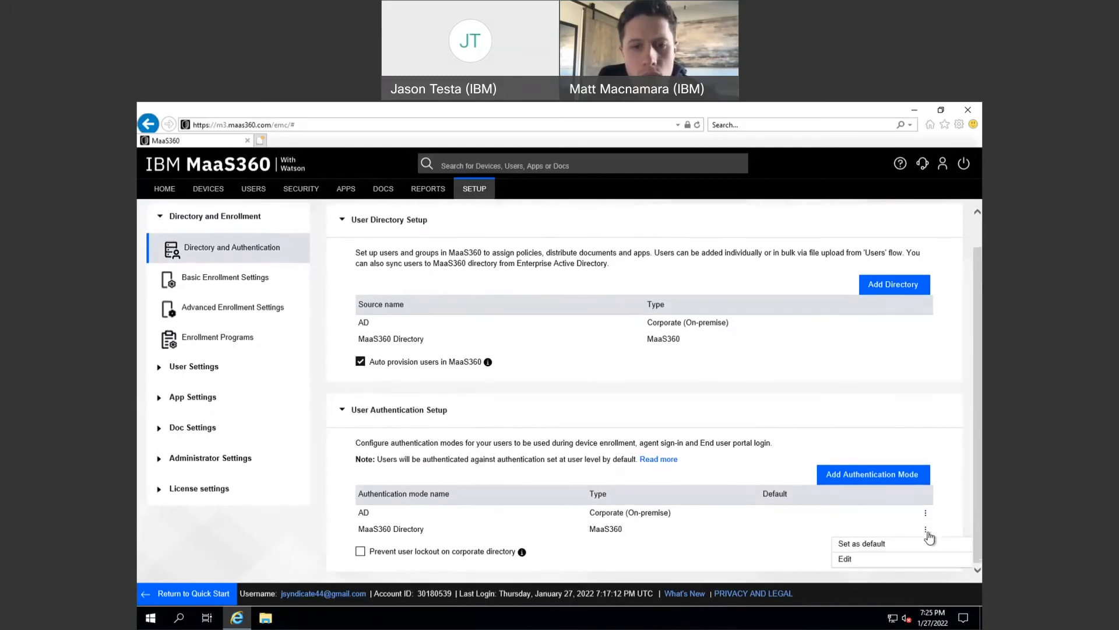
pyautogui.click(648, 528)
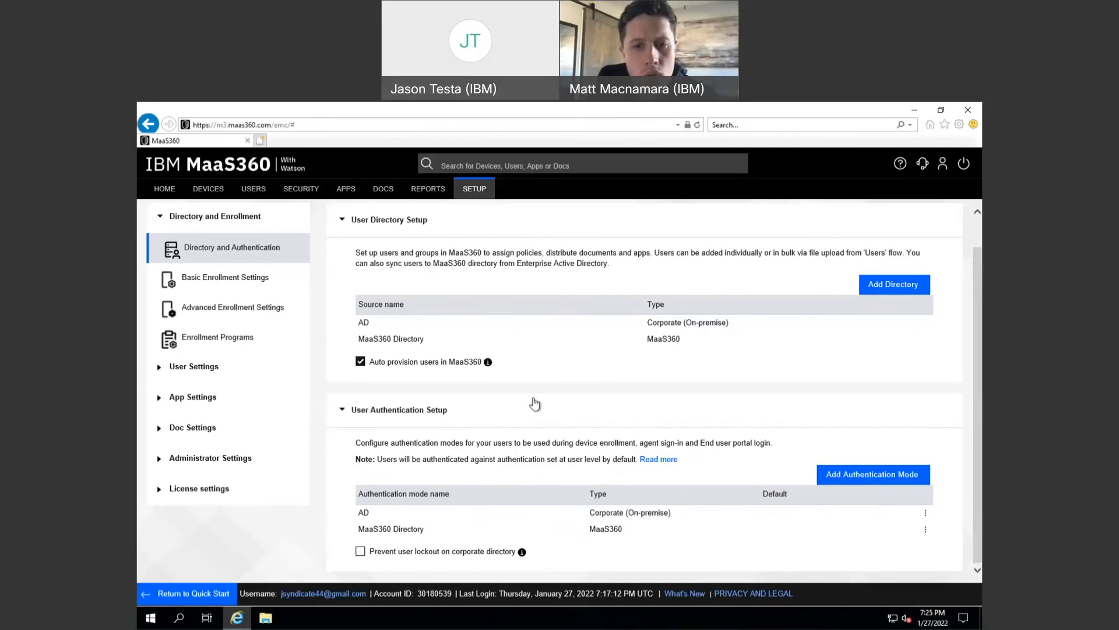
pyautogui.scroll(1, 414, 347)
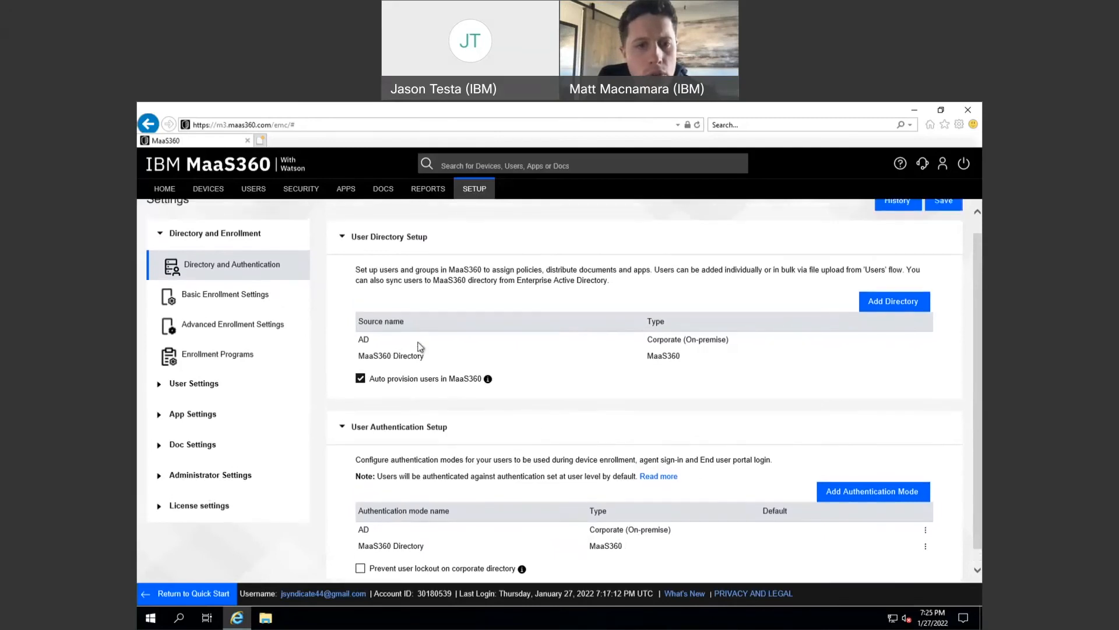
# - In USERS > Directory, view the administrator user's details, then return to the six-user list
pyautogui.moveTo(254, 188)
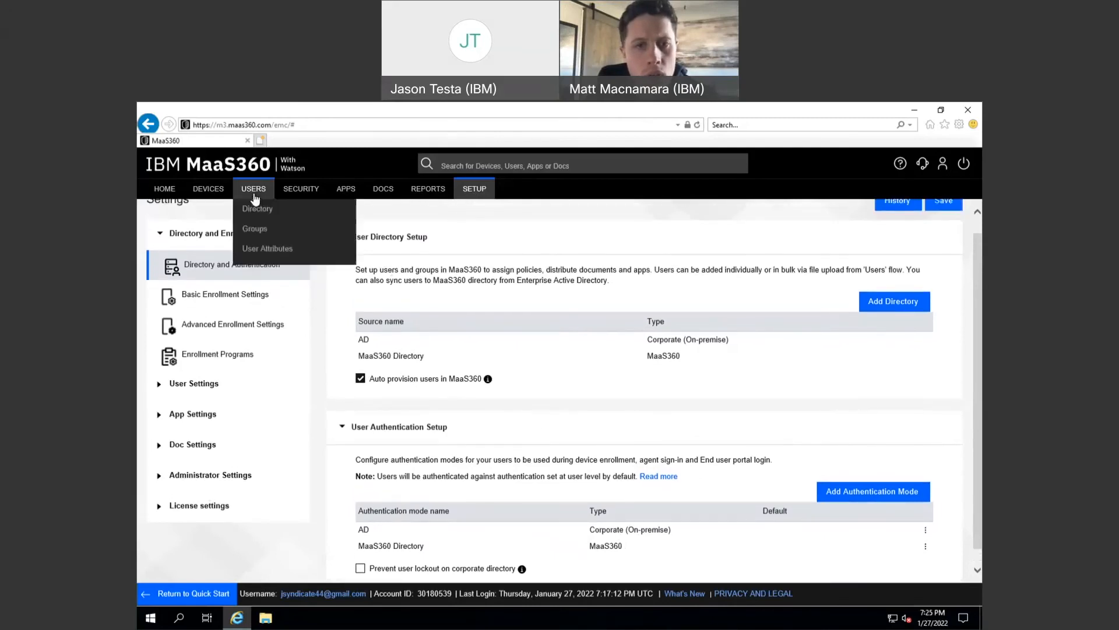
pyautogui.click(255, 209)
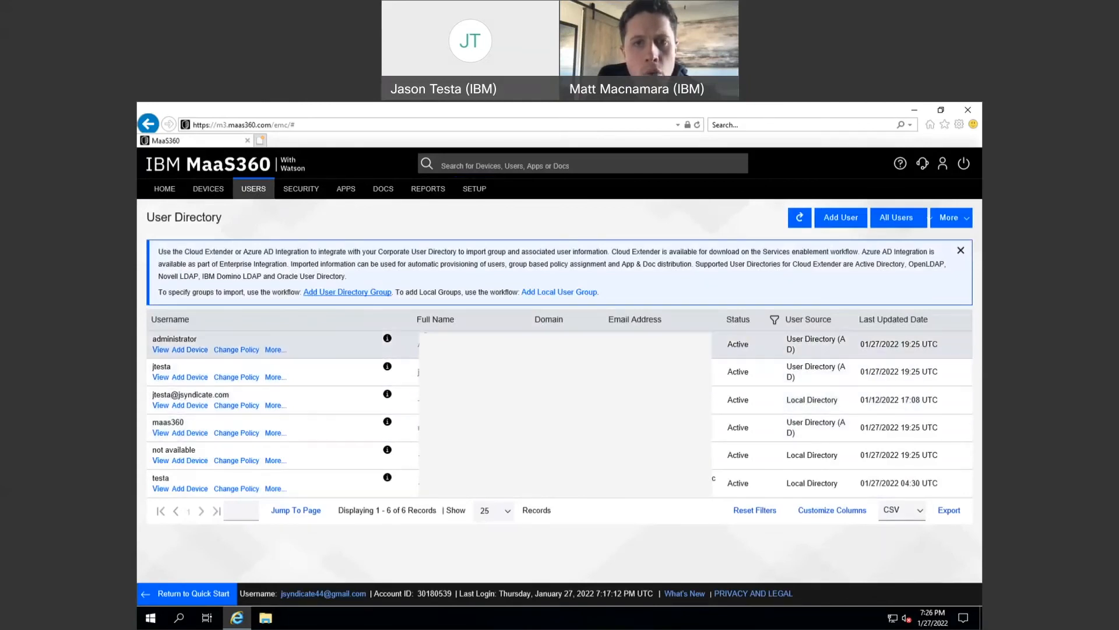
pyautogui.click(426, 338)
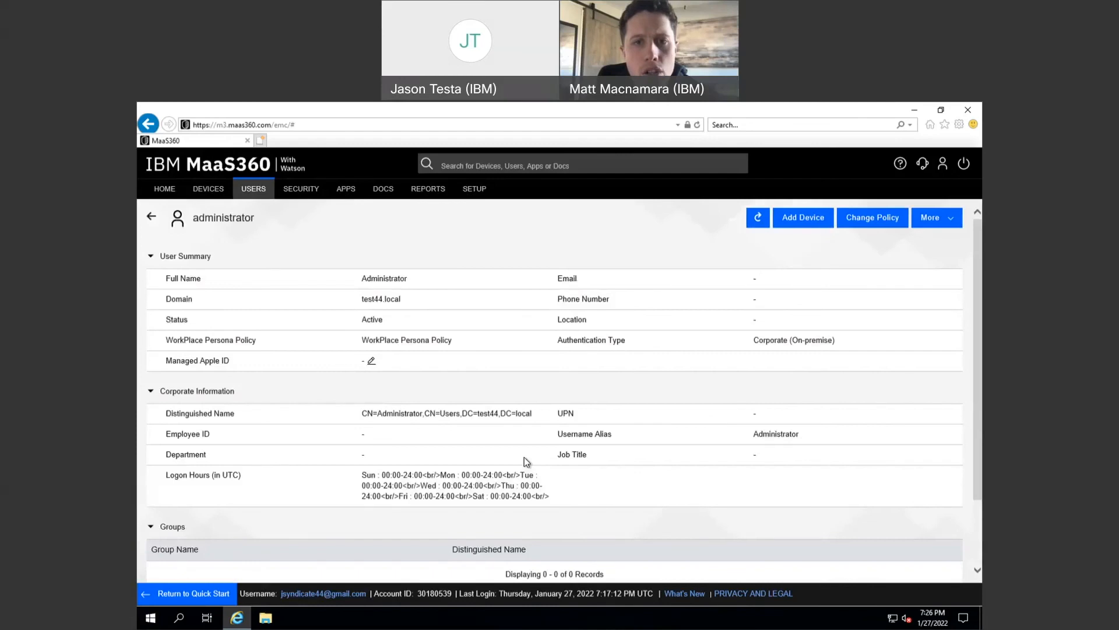
pyautogui.click(151, 216)
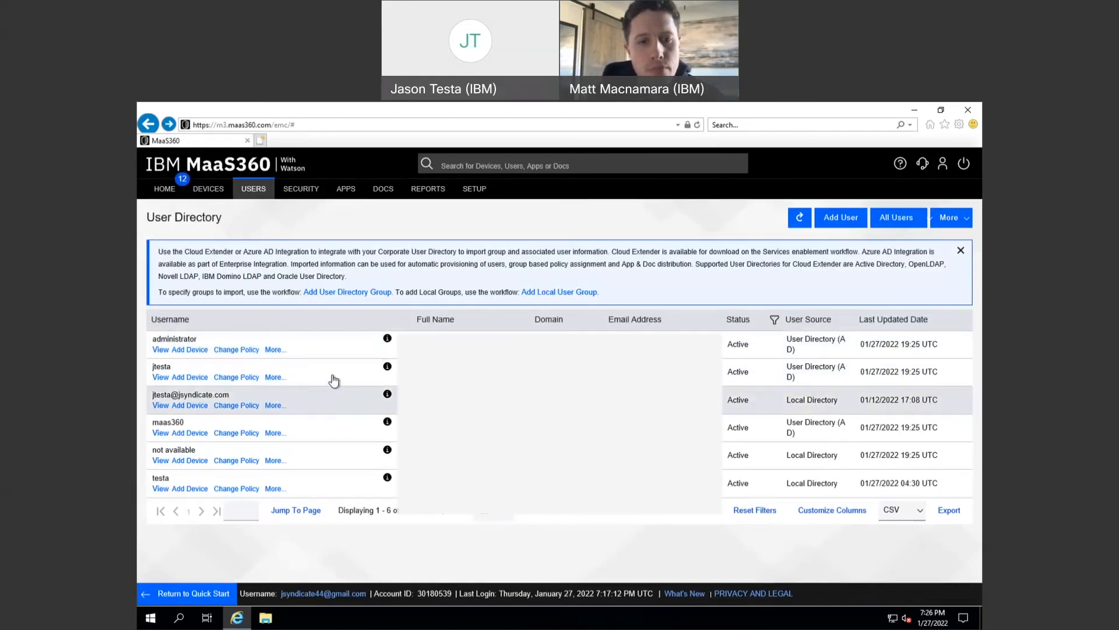
pyautogui.moveTo(250, 190)
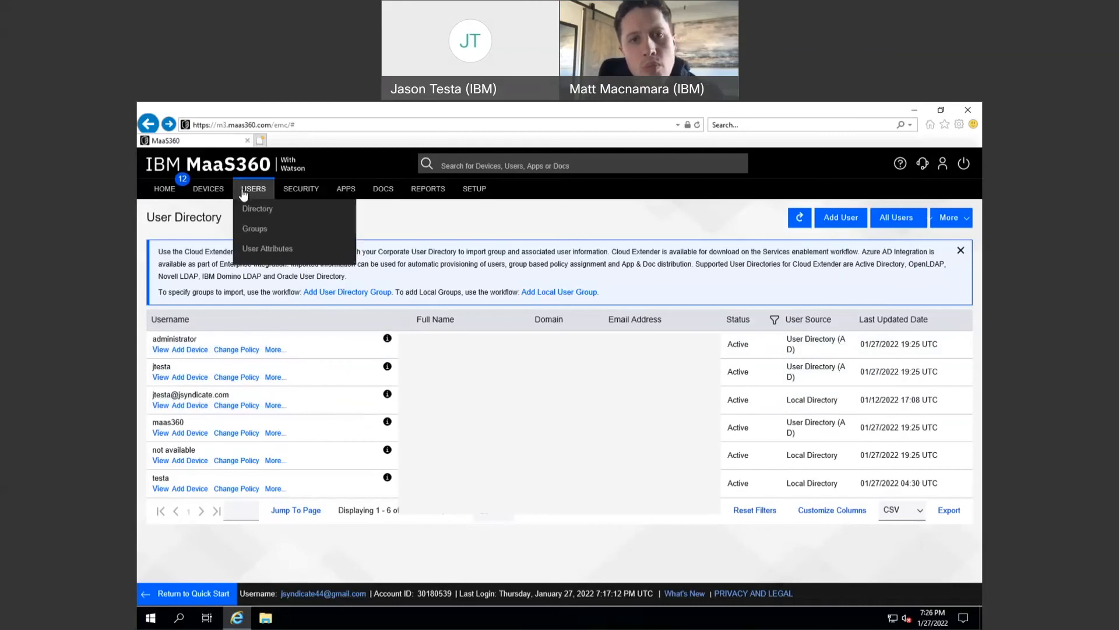
# - Visit Users > Groups, return to Users > Directory, and show the More menu's add-group options
pyautogui.click(253, 229)
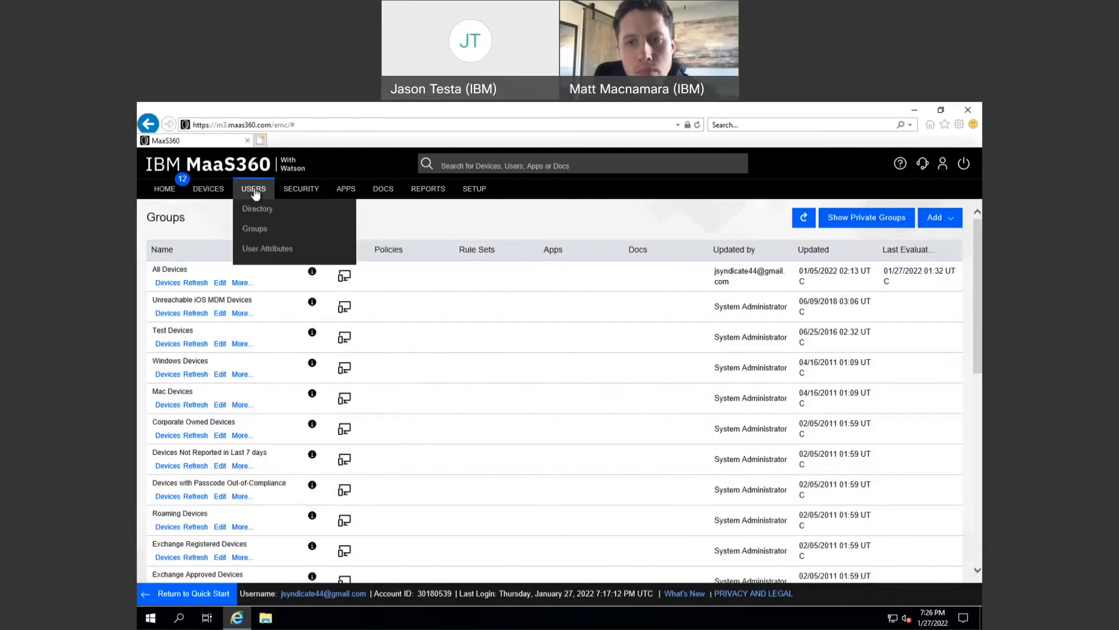
pyautogui.click(256, 210)
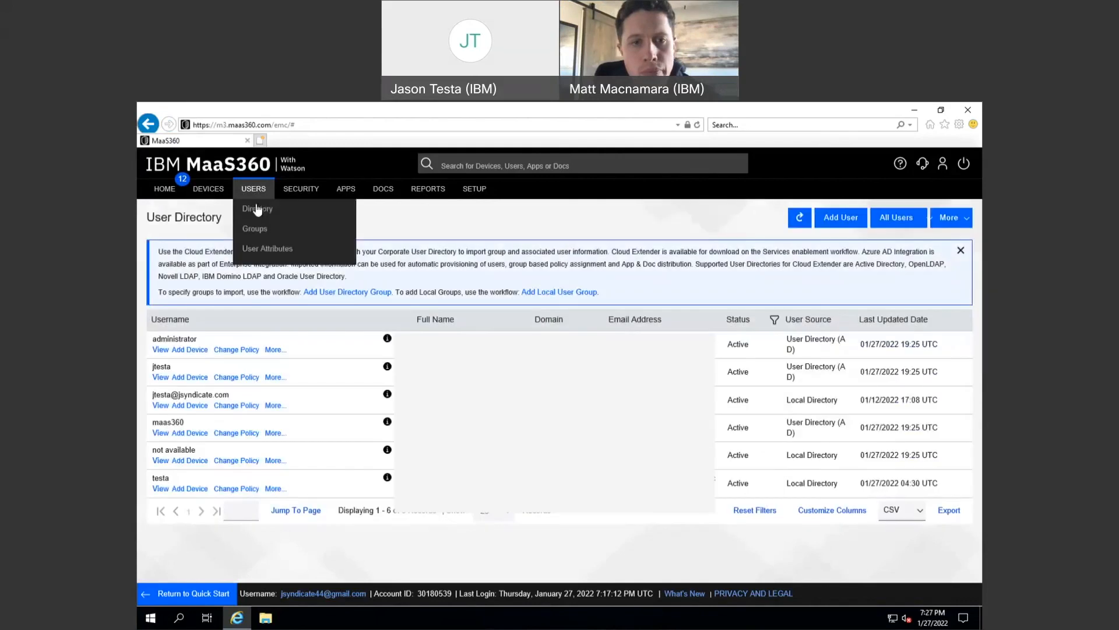
pyautogui.click(959, 222)
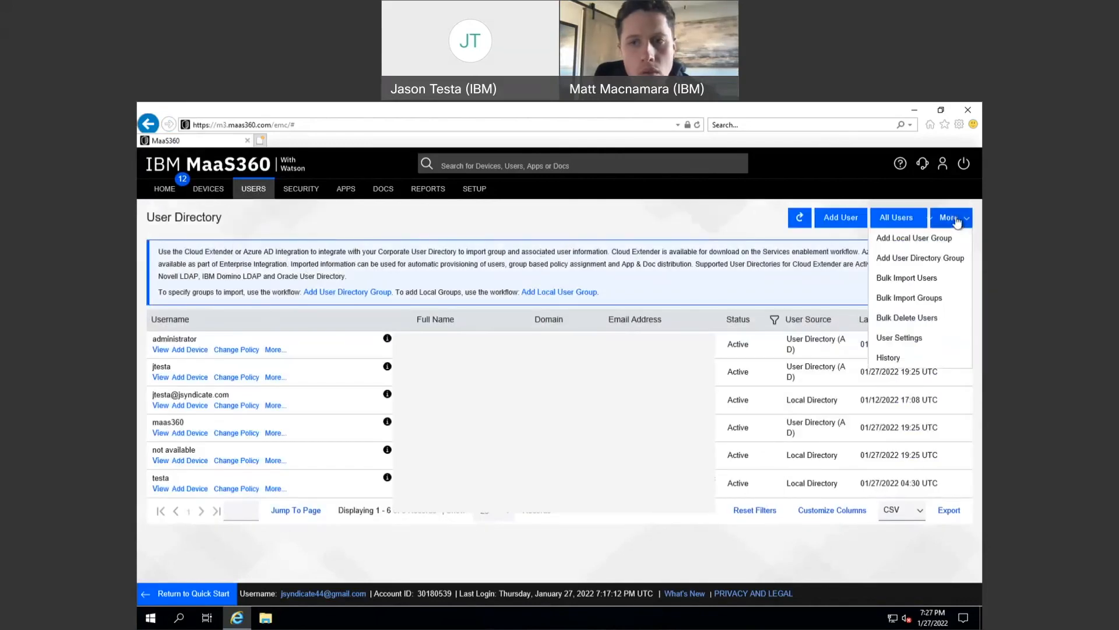
# - Add the Administrators group found by searching 'ad' as a User Directory Group, then open Users > Groups
pyautogui.click(935, 258)
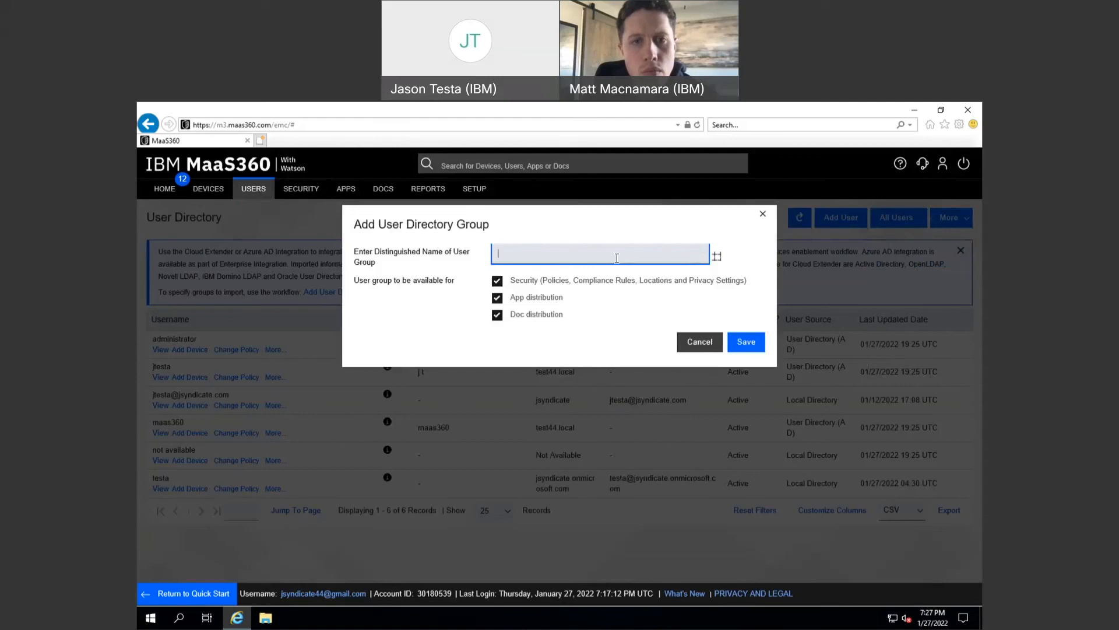
pyautogui.write('ad')
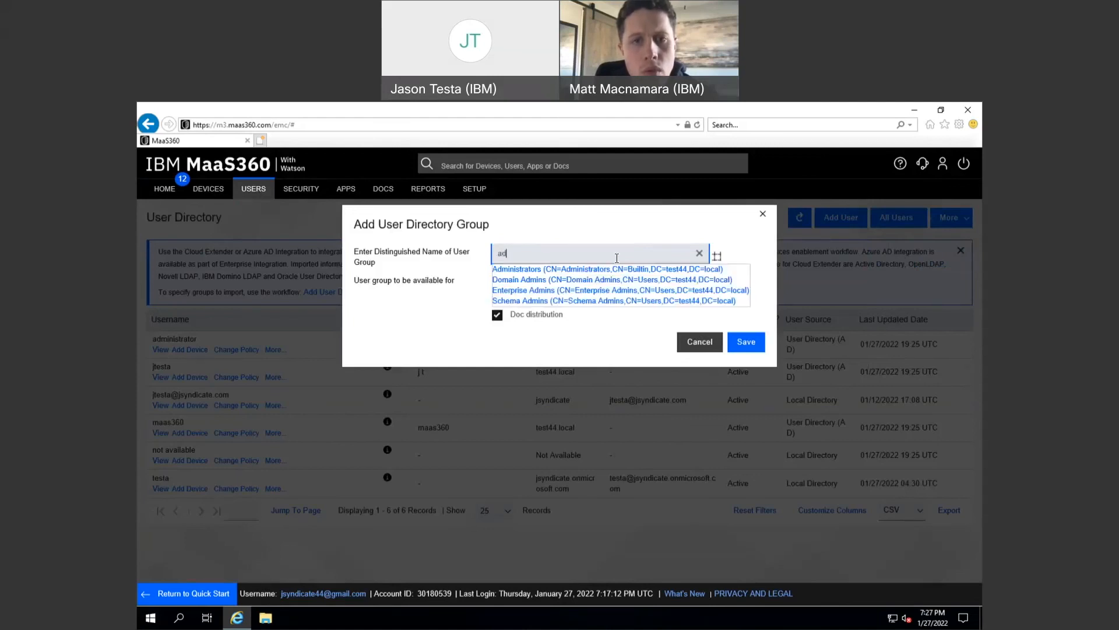
pyautogui.click(580, 269)
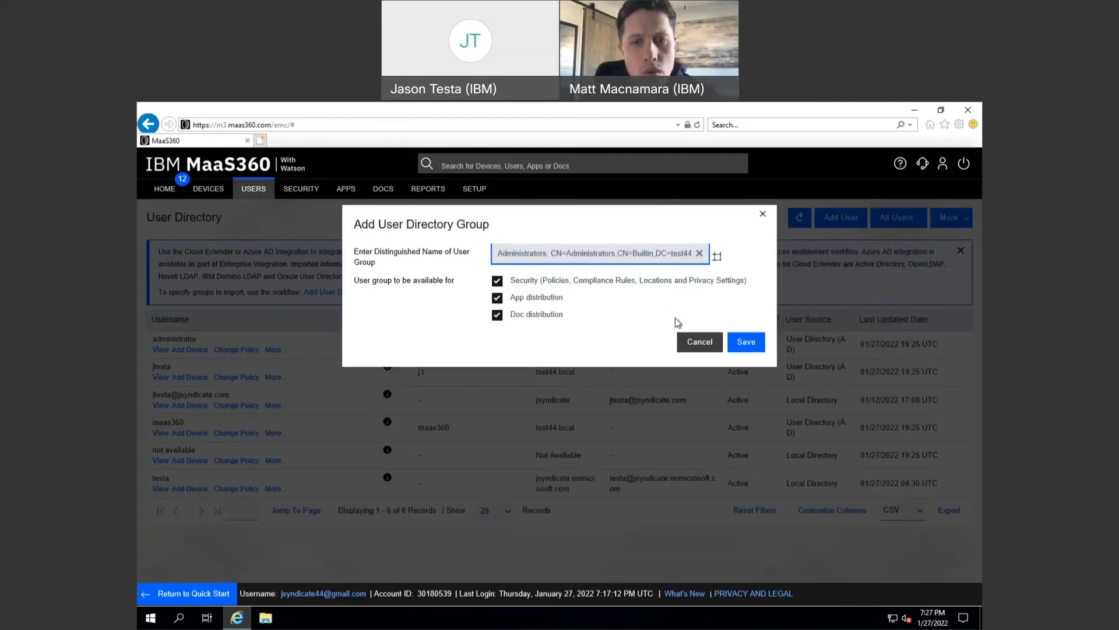
pyautogui.click(746, 342)
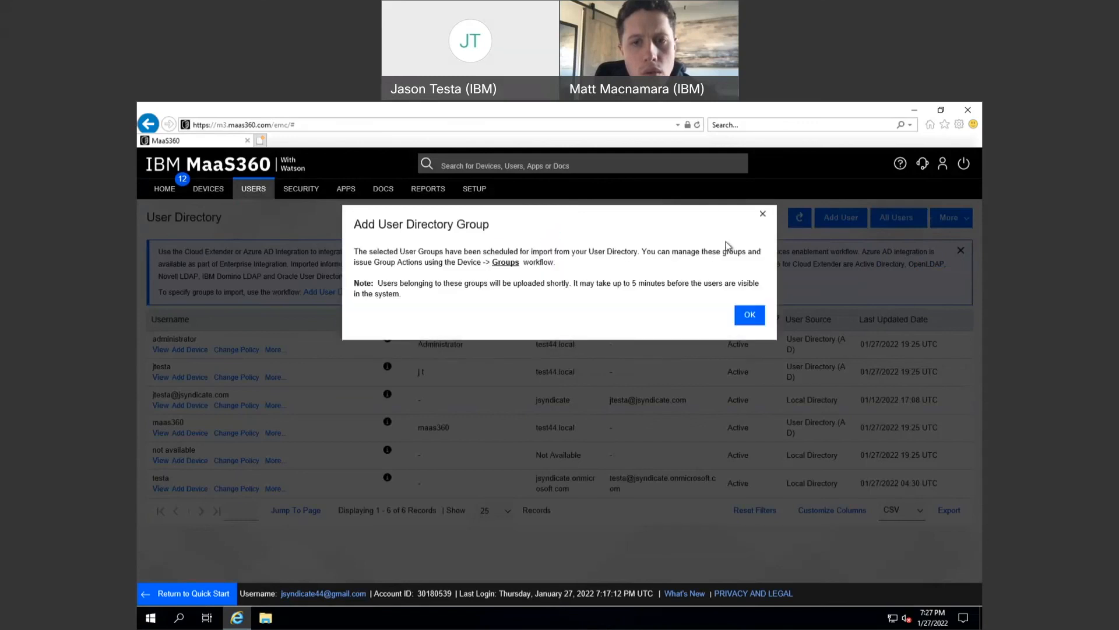
pyautogui.click(749, 315)
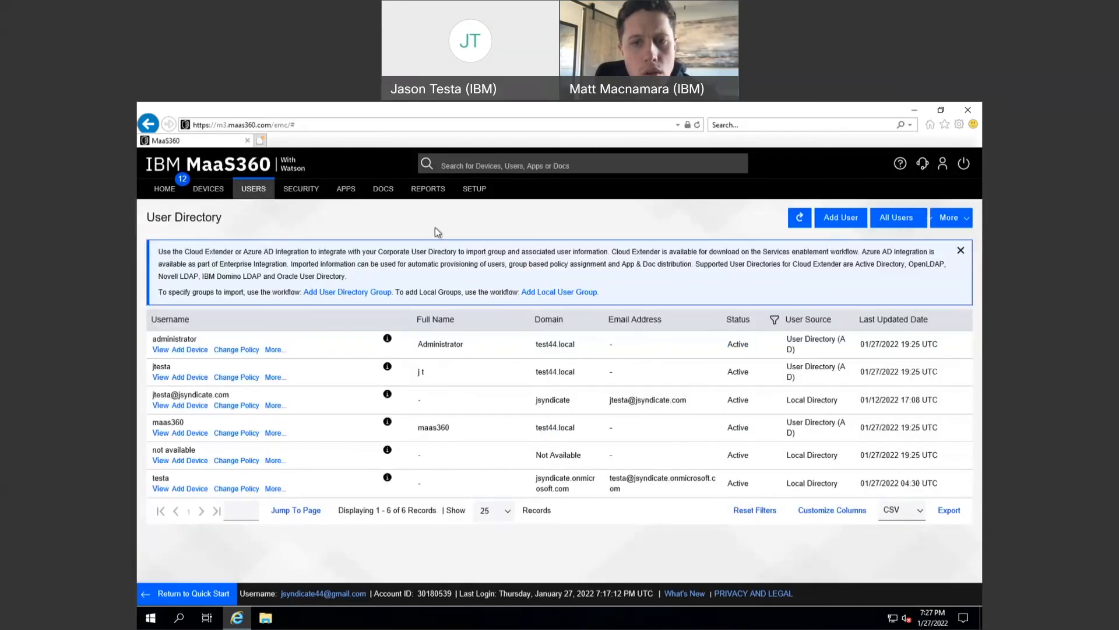
pyautogui.click(254, 227)
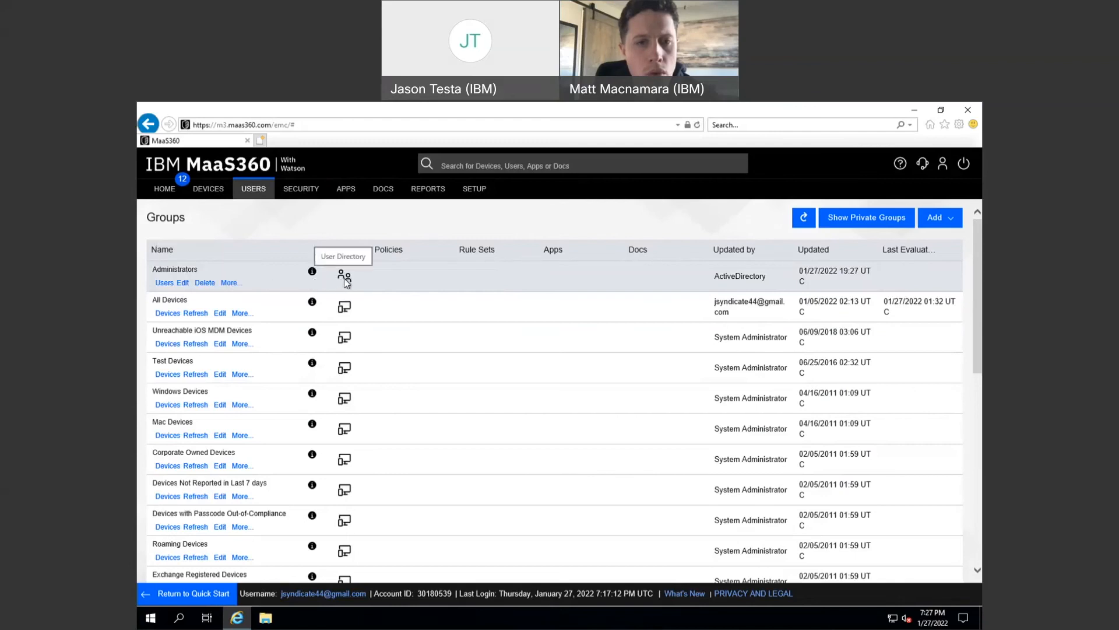
pyautogui.click(231, 284)
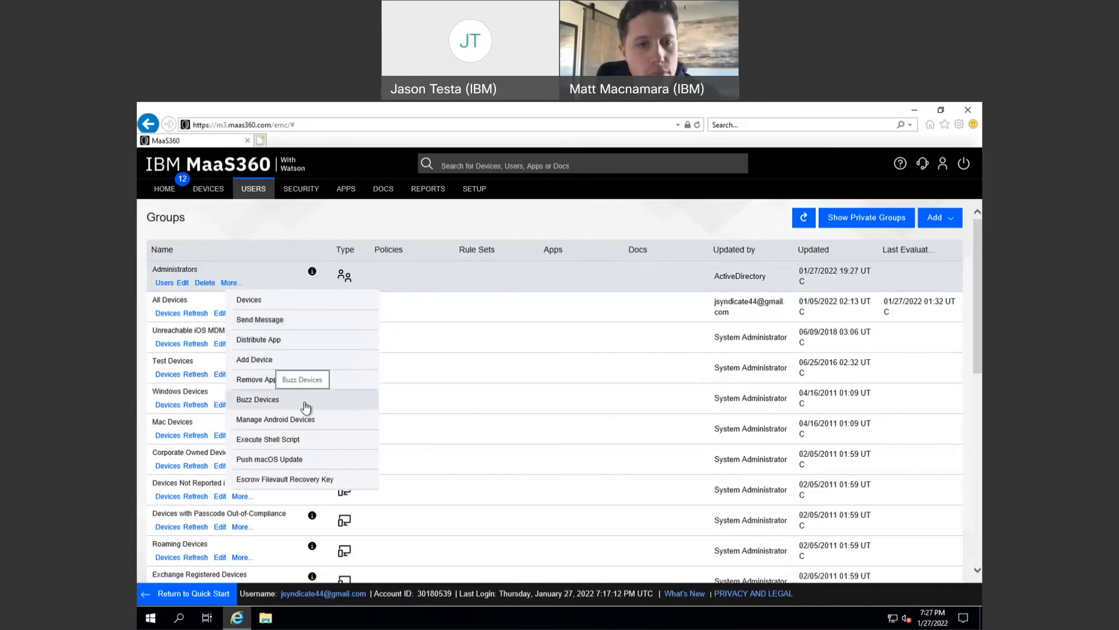
pyautogui.scroll(-1, 306, 407)
pyautogui.scroll(1, 305, 407)
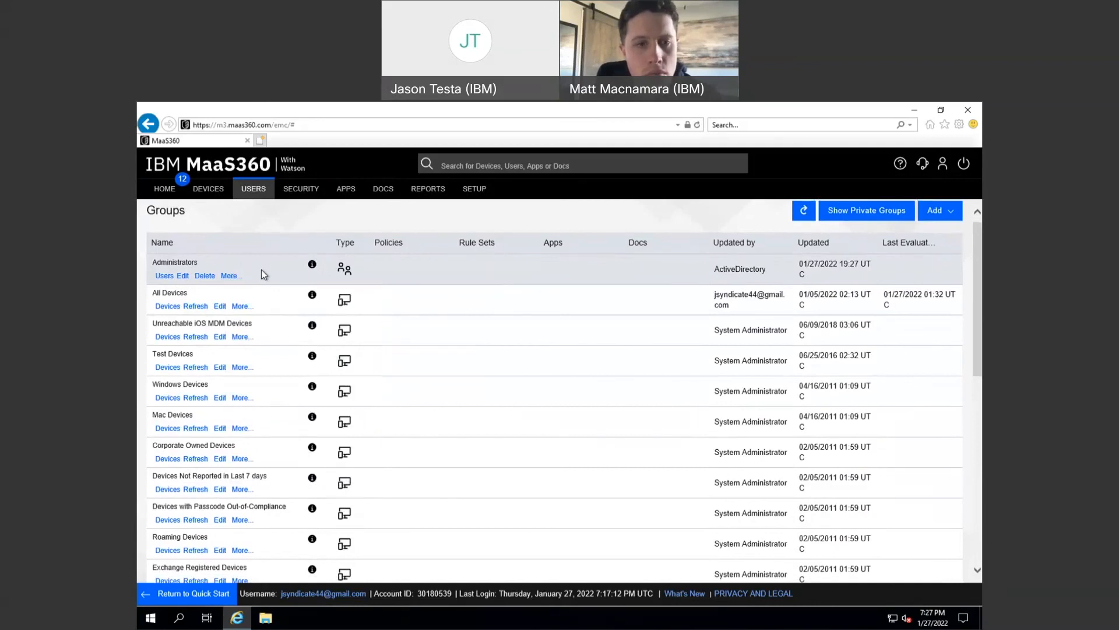
pyautogui.moveTo(239, 279)
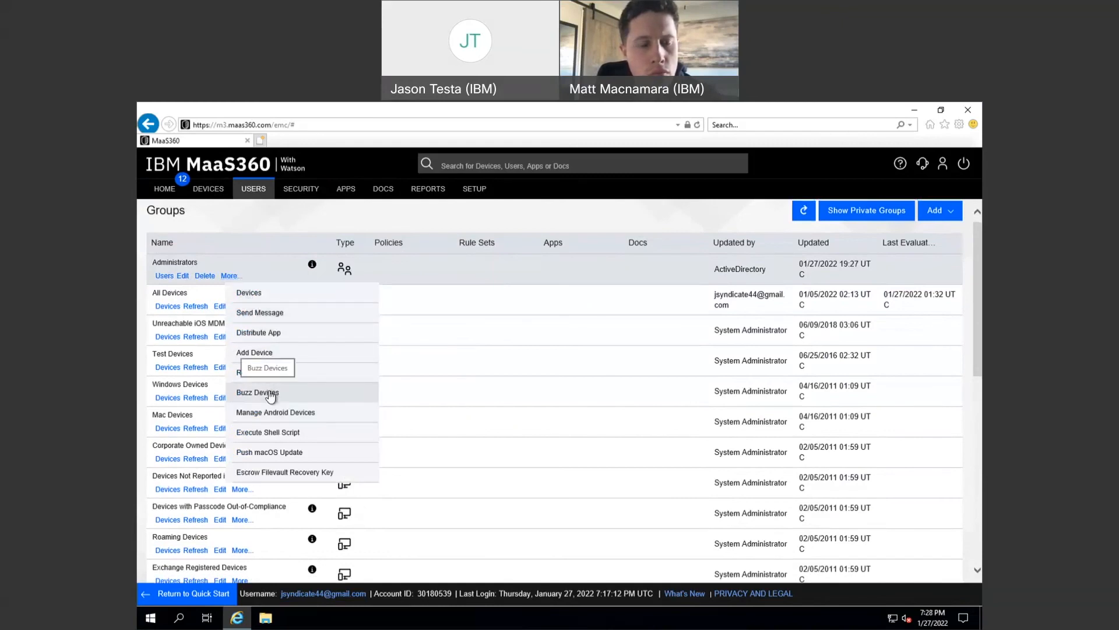
pyautogui.moveTo(313, 265)
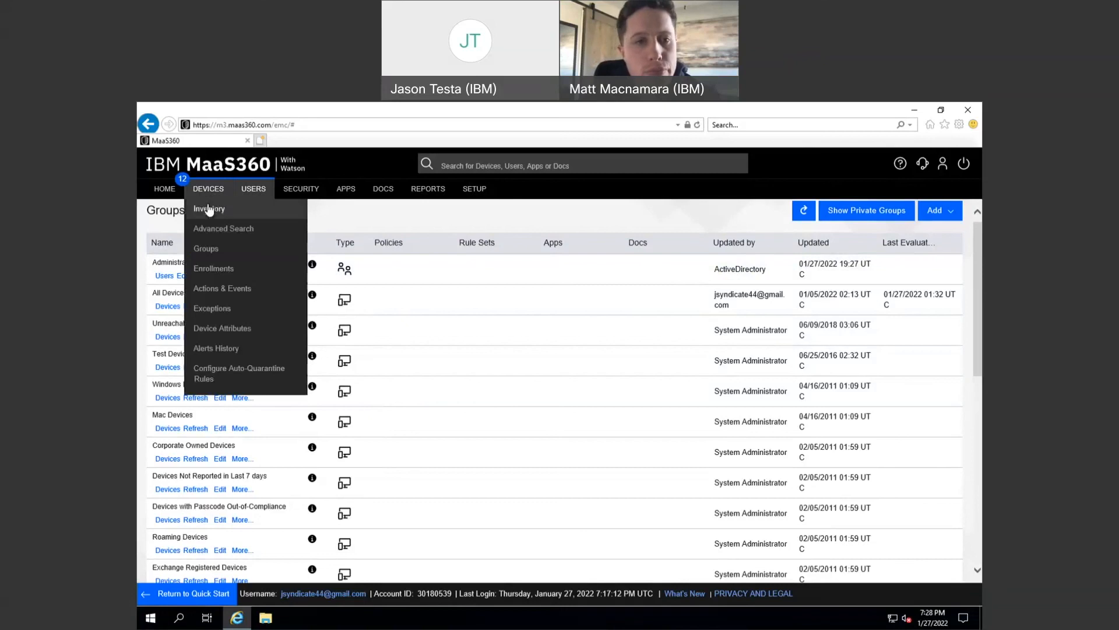
# - From the HOME dashboard's 13 Devices count, go to Devices > Inventory
pyautogui.click(164, 189)
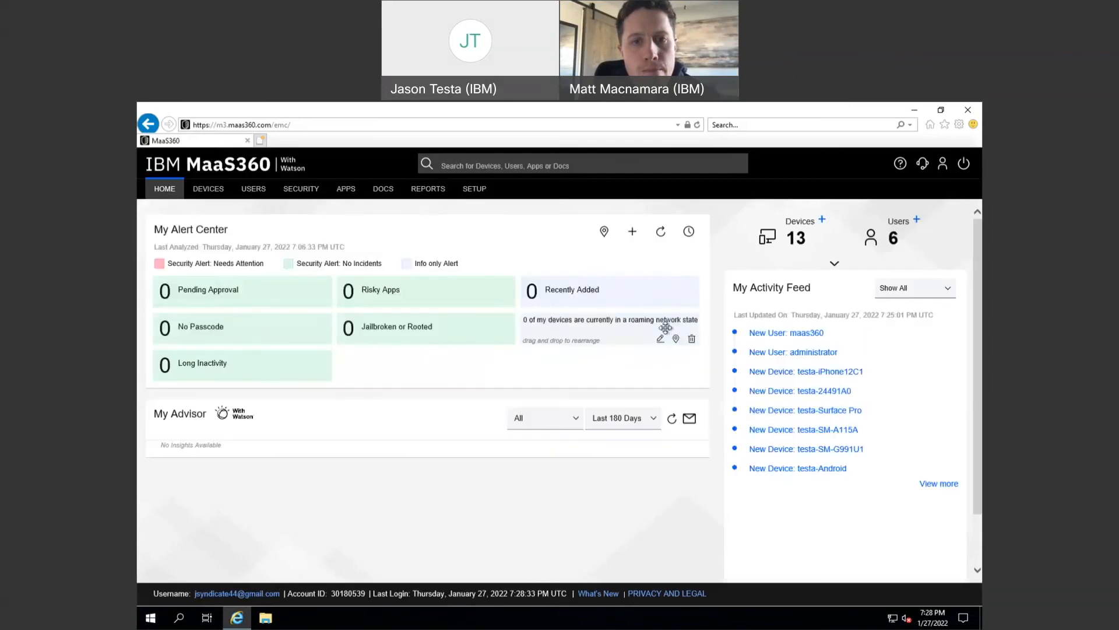
pyautogui.click(795, 241)
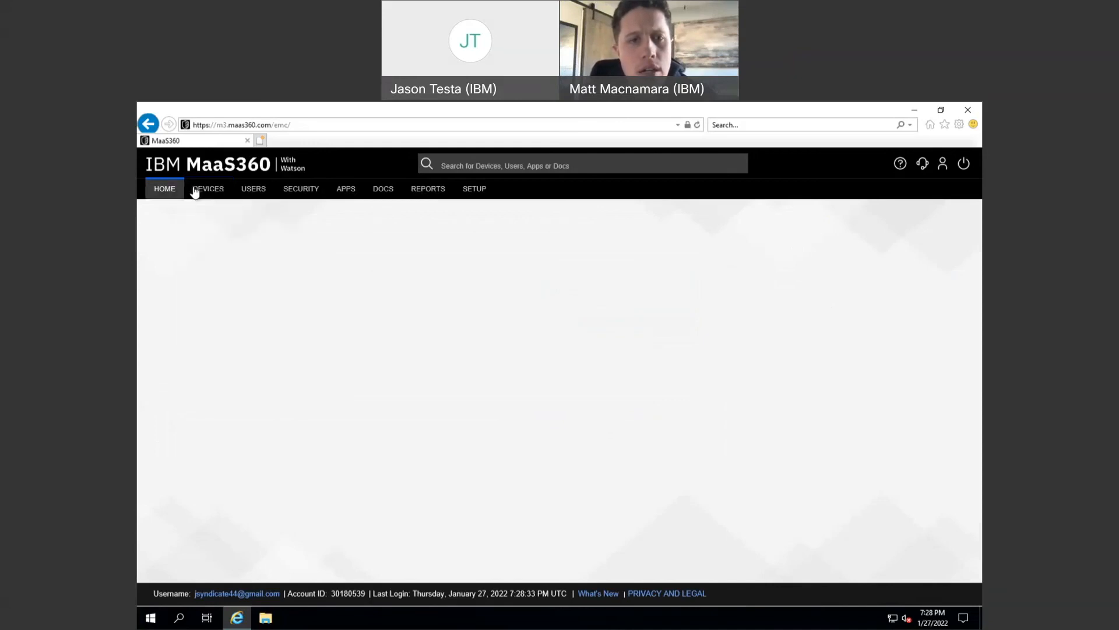
pyautogui.click(204, 214)
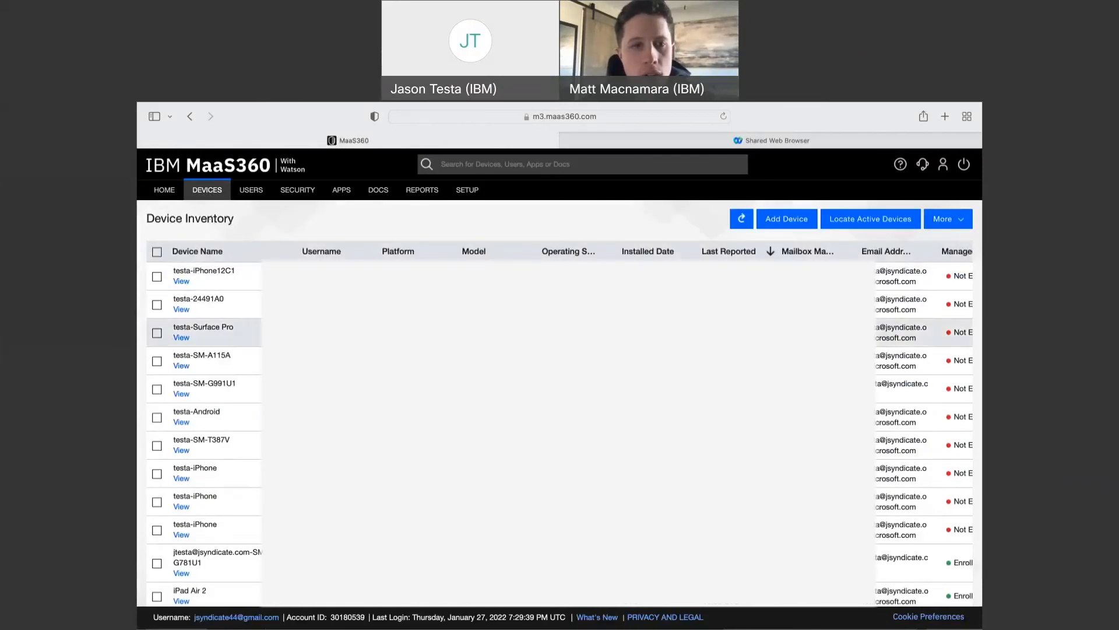
pyautogui.scroll(-3, 560, 388)
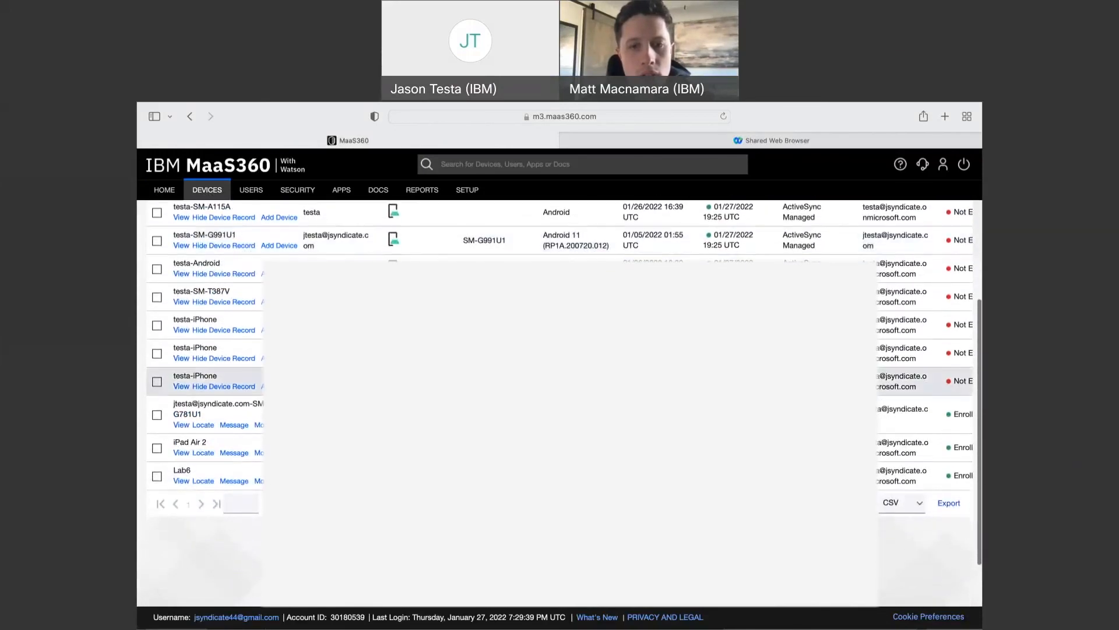
pyautogui.scroll(3, 559, 388)
pyautogui.scroll(-2, 560, 402)
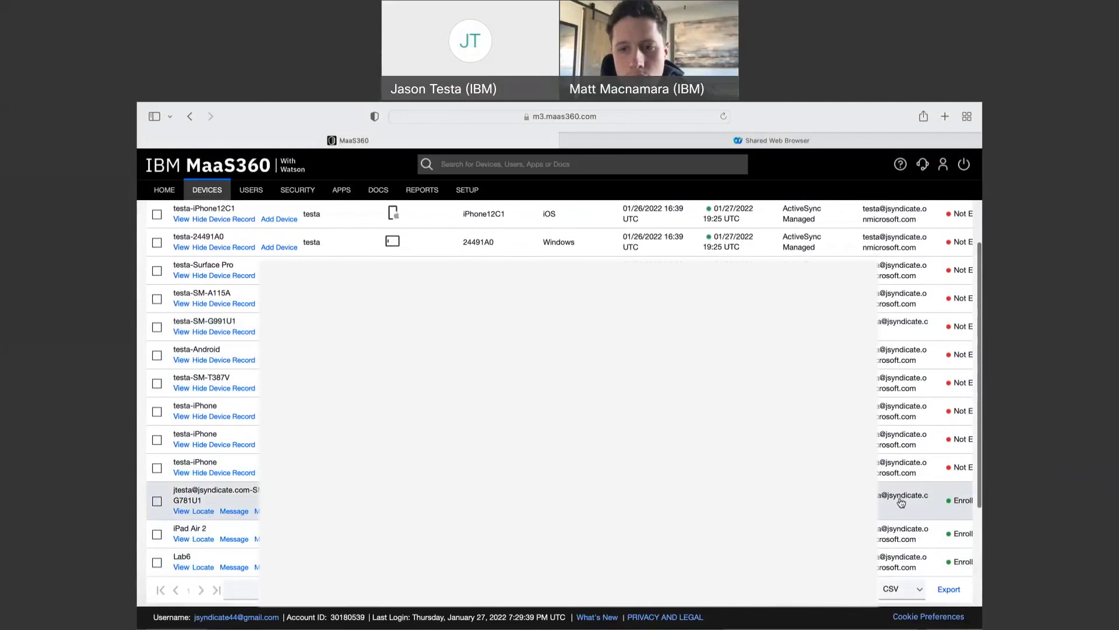
pyautogui.scroll(3, 901, 503)
pyautogui.hscroll(2, 927, 424)
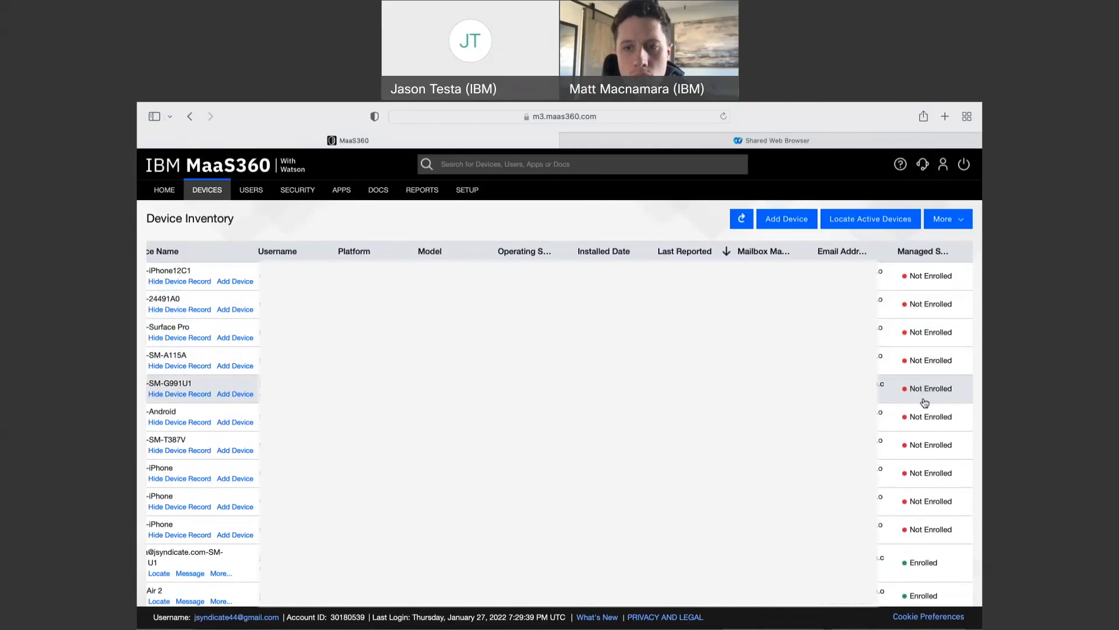
pyautogui.hscroll(-2, 560, 473)
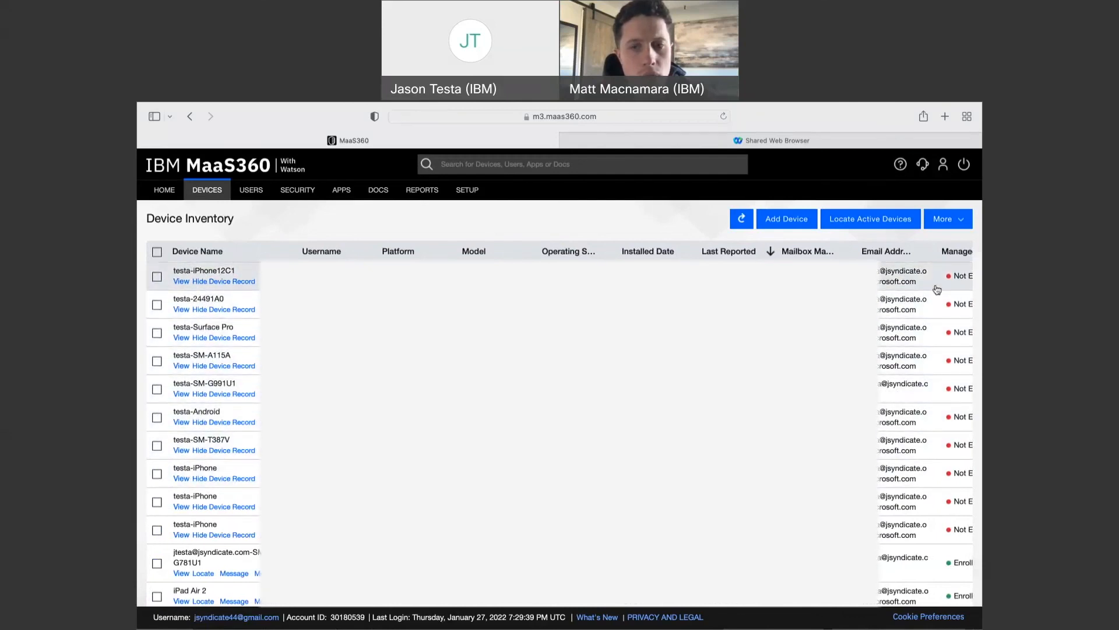
# - Open the testa-iPhone12C1 ActiveSync details and view its Exchange Actions list
pyautogui.click(176, 283)
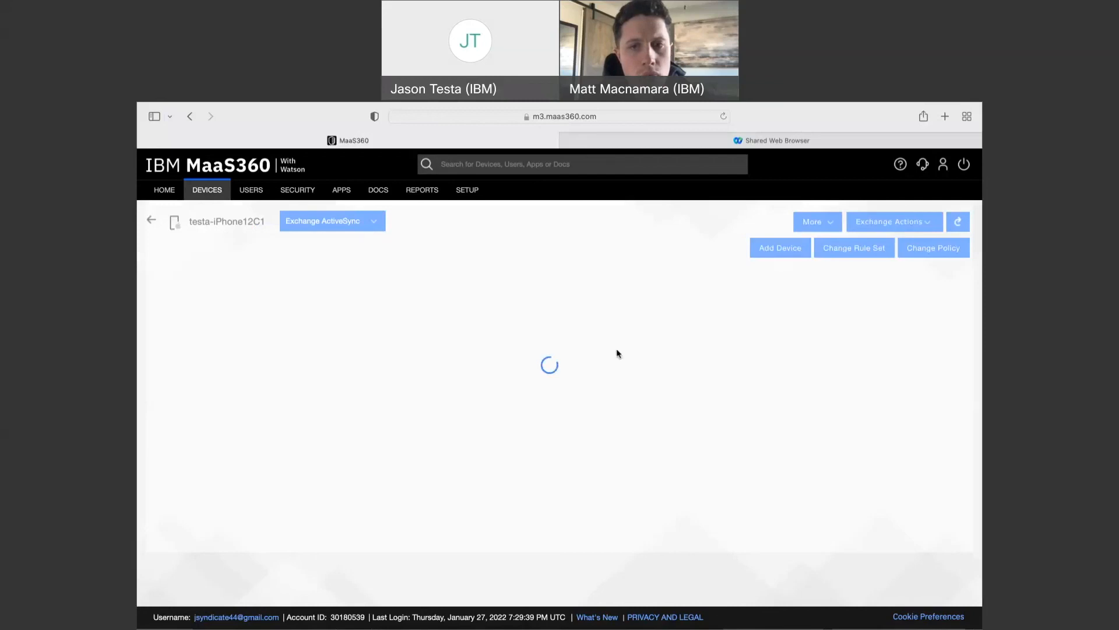
pyautogui.click(897, 226)
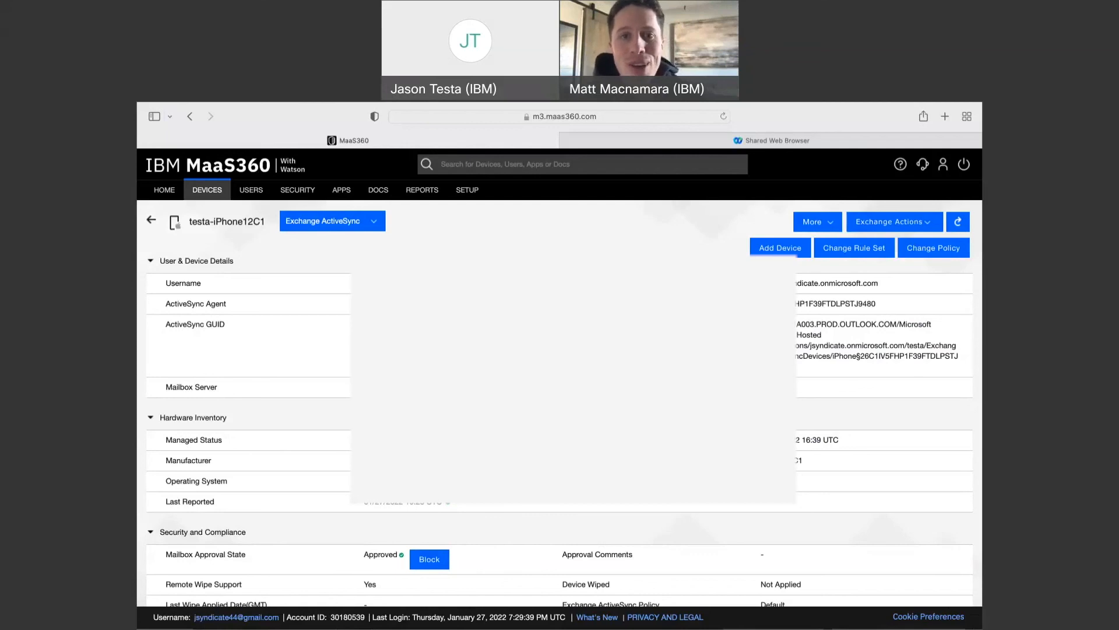
# - Return to the Device Inventory list from the Devices menu
pyautogui.moveTo(215, 193)
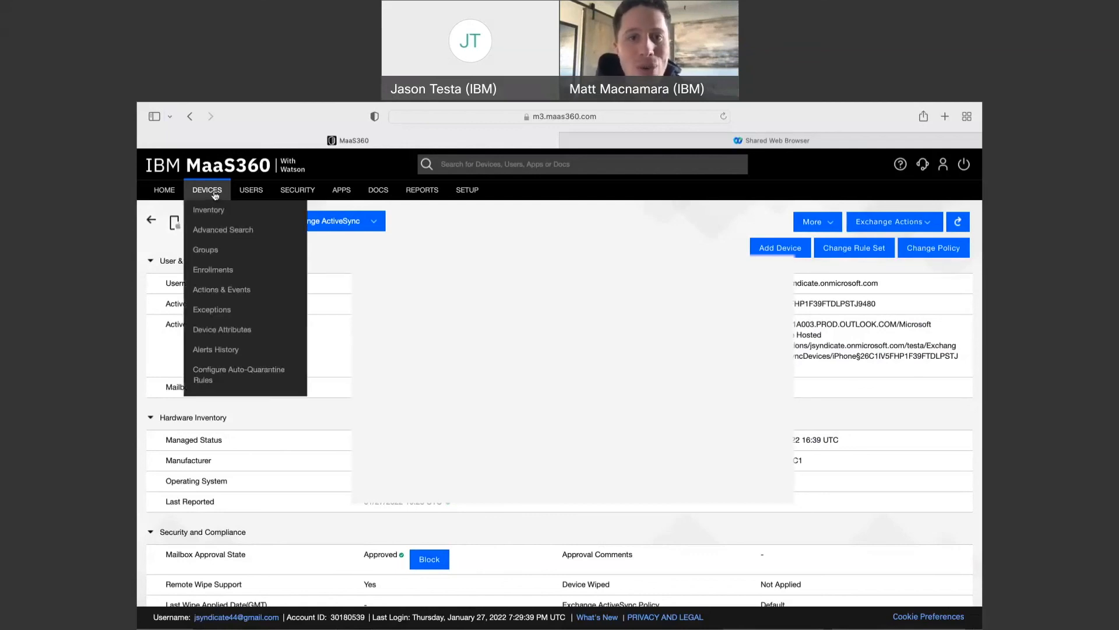
pyautogui.click(216, 211)
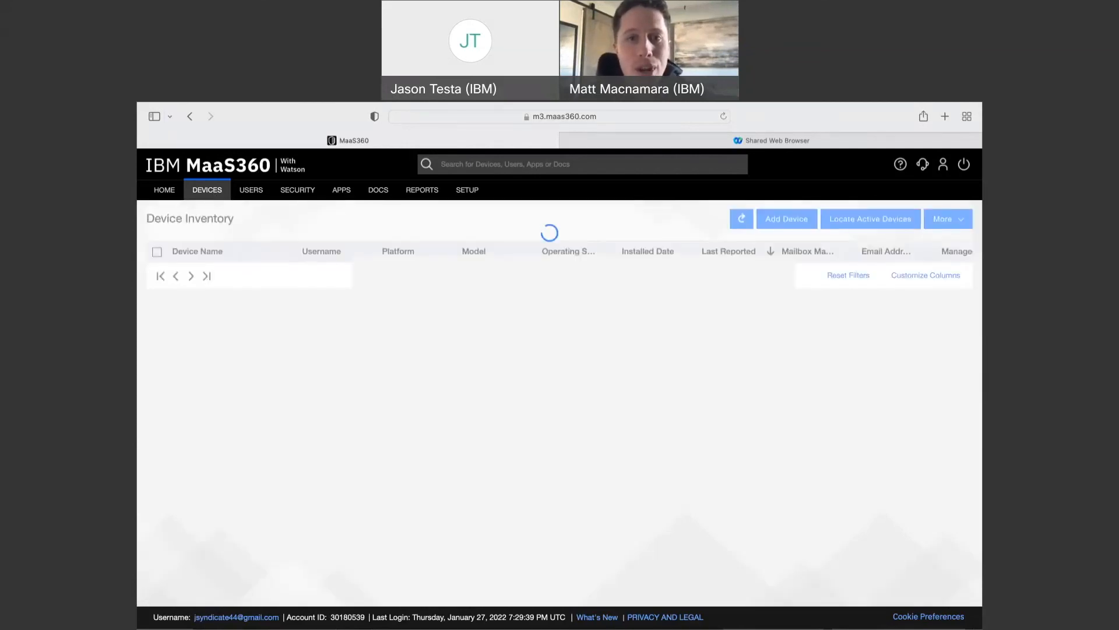